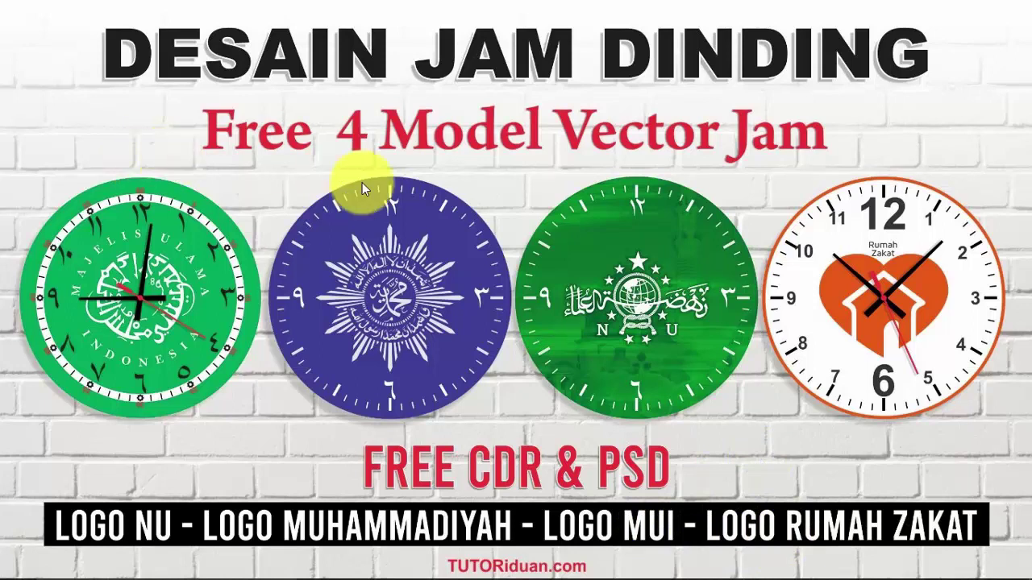
# Switch to Chrome and scroll the article to Desain Vector Jam 1's 30×30 cm download details
pyautogui.click(686, 565)
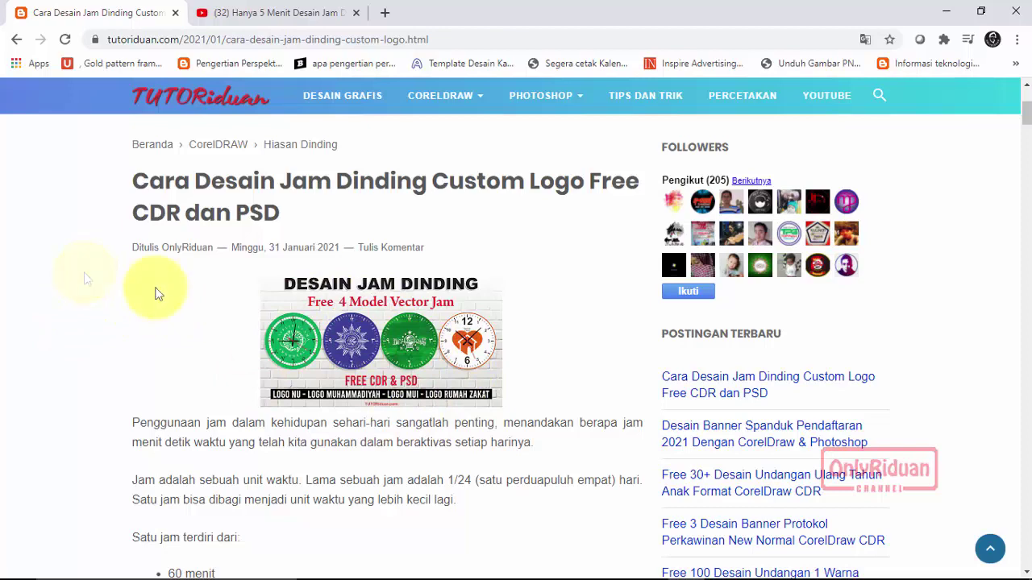
pyautogui.scroll(-2, 185, 295)
pyautogui.scroll(-3, 219, 299)
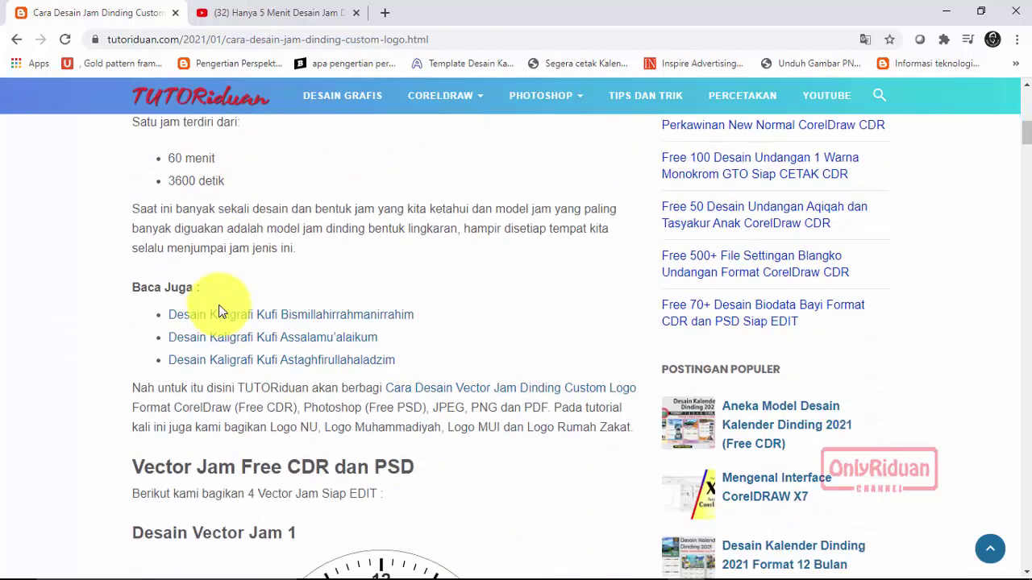
pyautogui.scroll(-3, 219, 303)
pyautogui.scroll(-1, 221, 311)
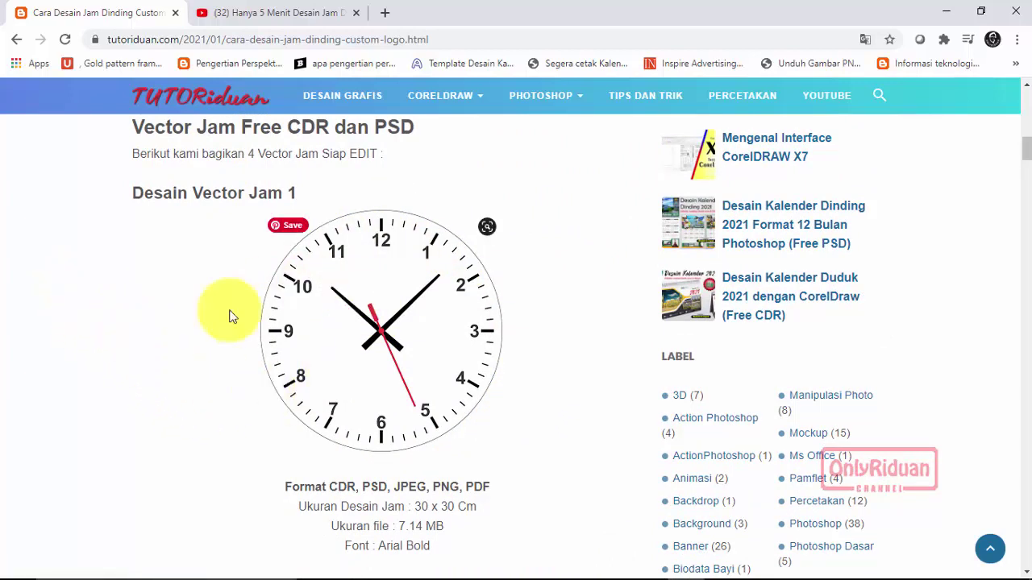
pyautogui.scroll(-1, 194, 331)
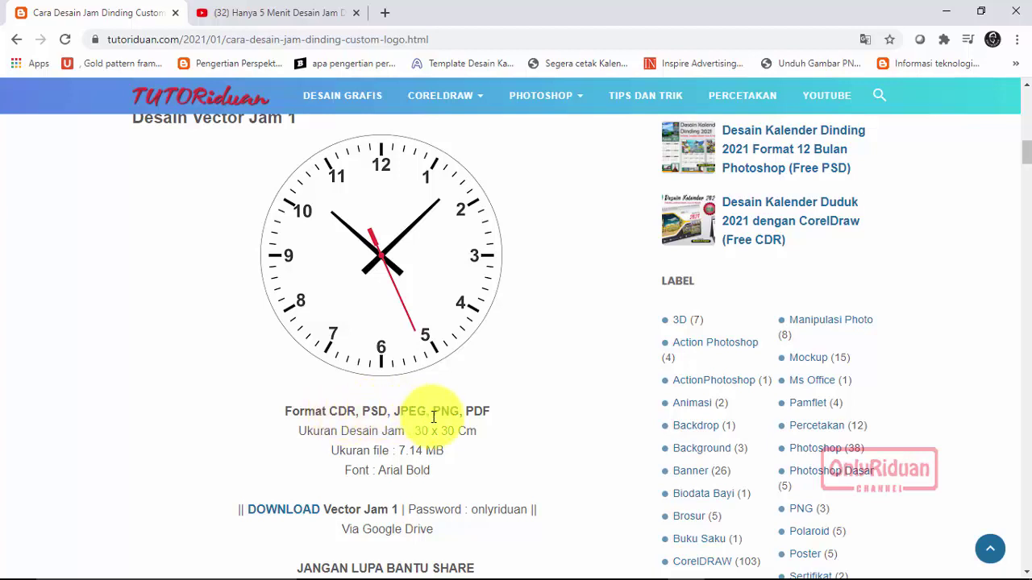
pyautogui.scroll(-1, 372, 337)
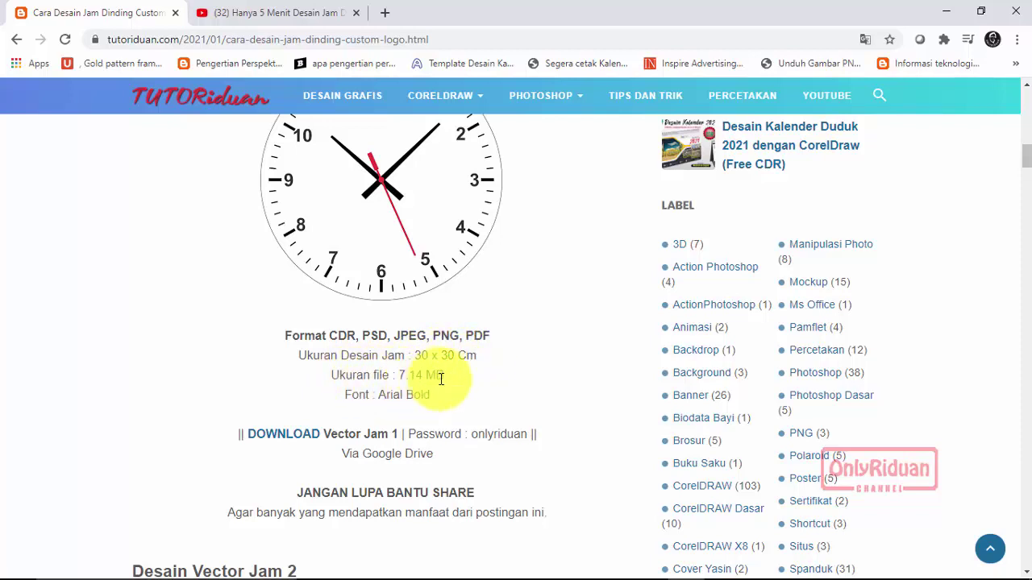
pyautogui.scroll(-2, 433, 379)
pyautogui.scroll(2, 371, 245)
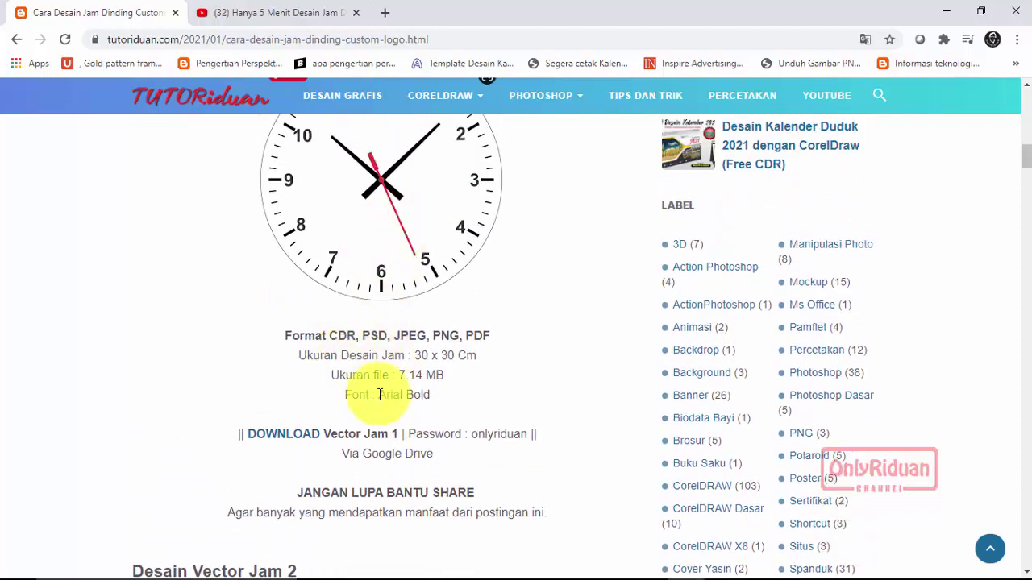
pyautogui.scroll(-1, 356, 390)
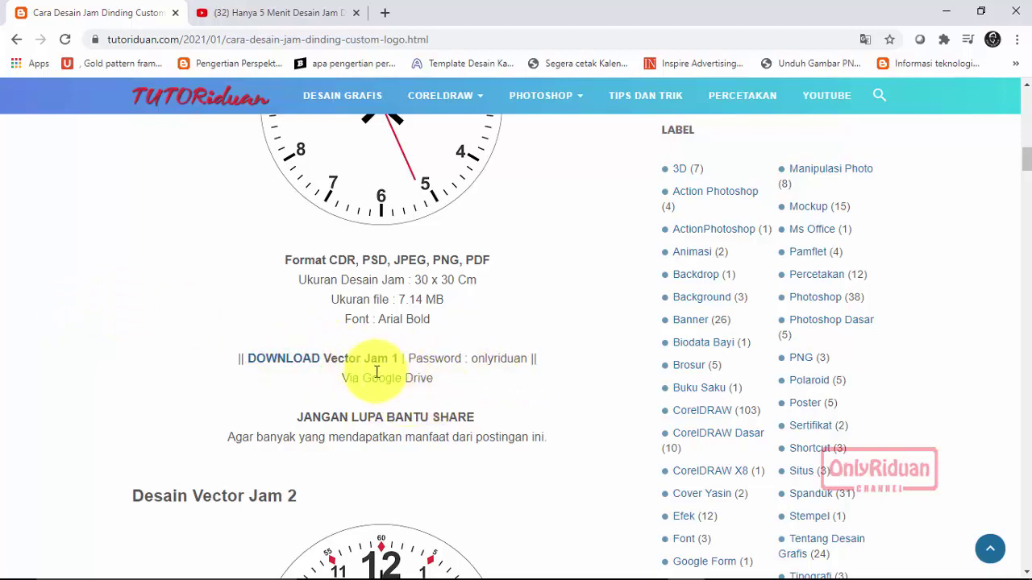
# Open Desain Vector Jam 1 TUTORiduan.zip on Google Drive, then return to the clock article tab
pyautogui.click(284, 358)
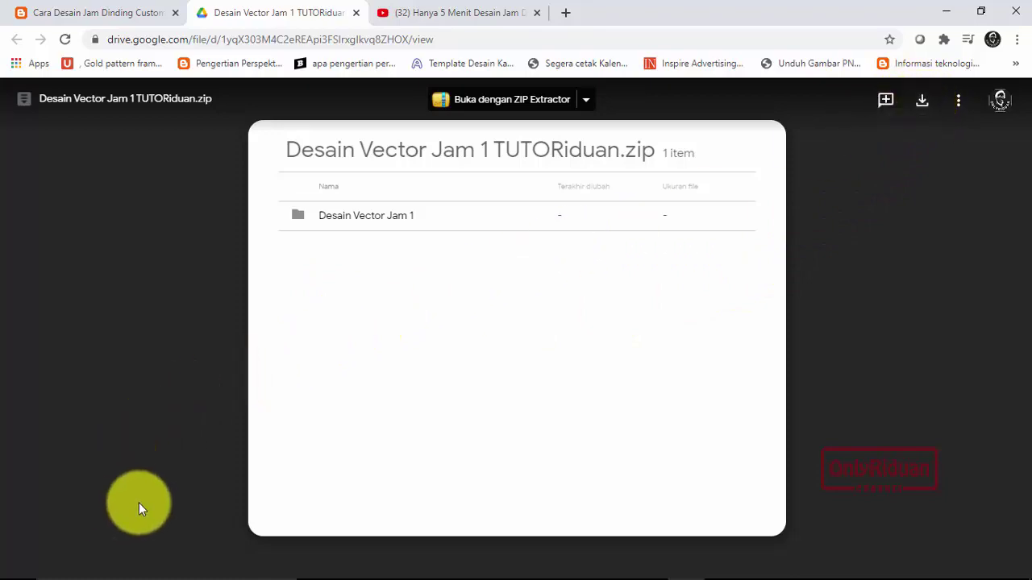
pyautogui.click(105, 12)
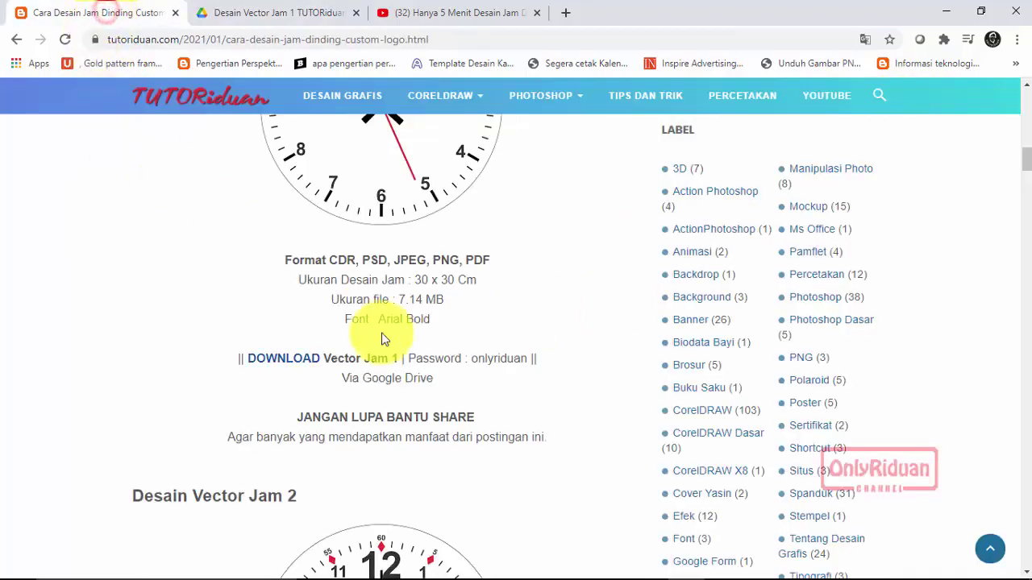
# Scroll to Desain Vector Jam 2's download details (6.88 MB, Arial Bold) and Baca Juga link
pyautogui.scroll(-2, 383, 339)
pyautogui.scroll(-1, 410, 352)
pyautogui.scroll(-1, 341, 317)
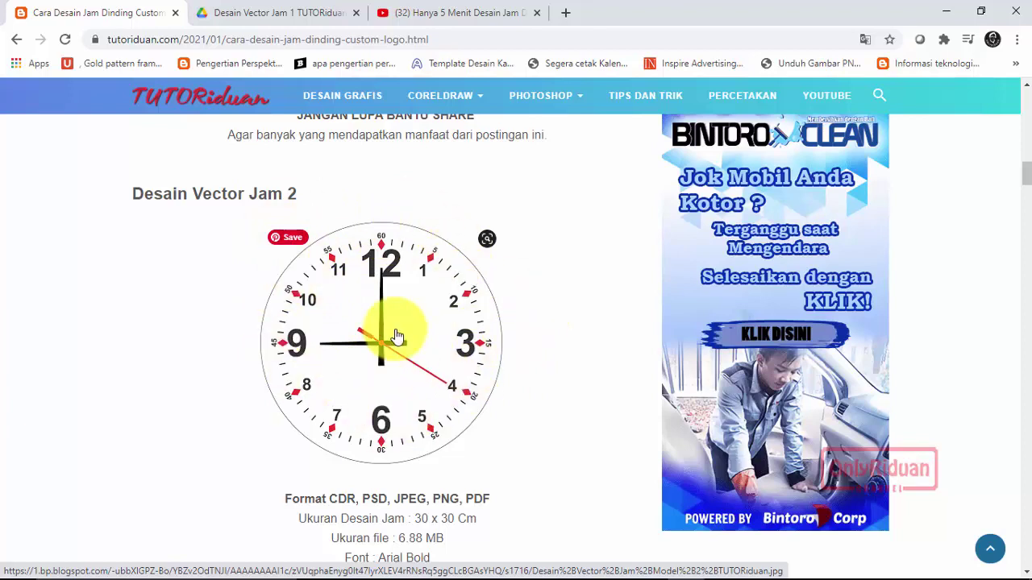
pyautogui.scroll(-2, 398, 336)
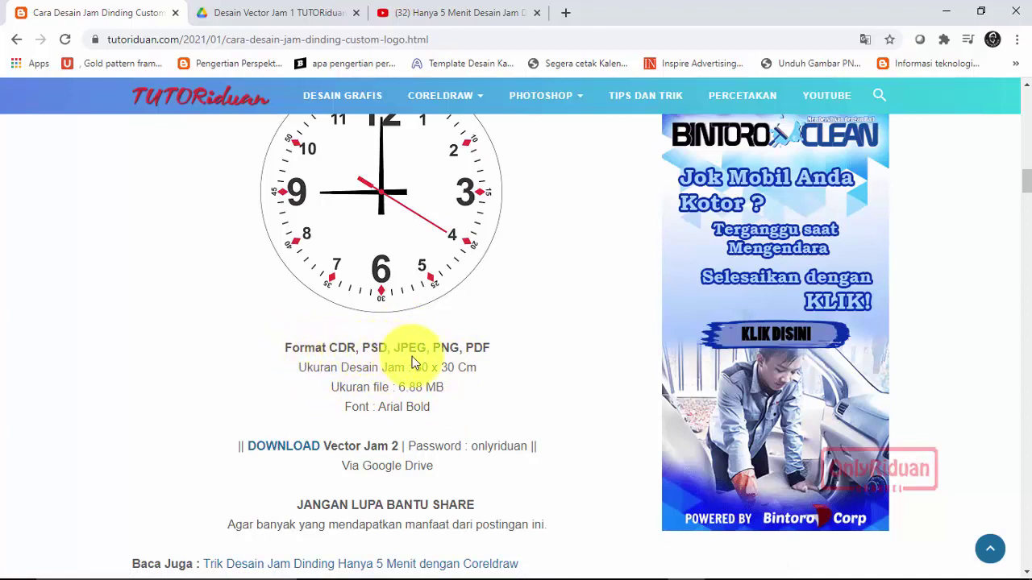
pyautogui.scroll(-1, 481, 348)
pyautogui.scroll(-2, 481, 348)
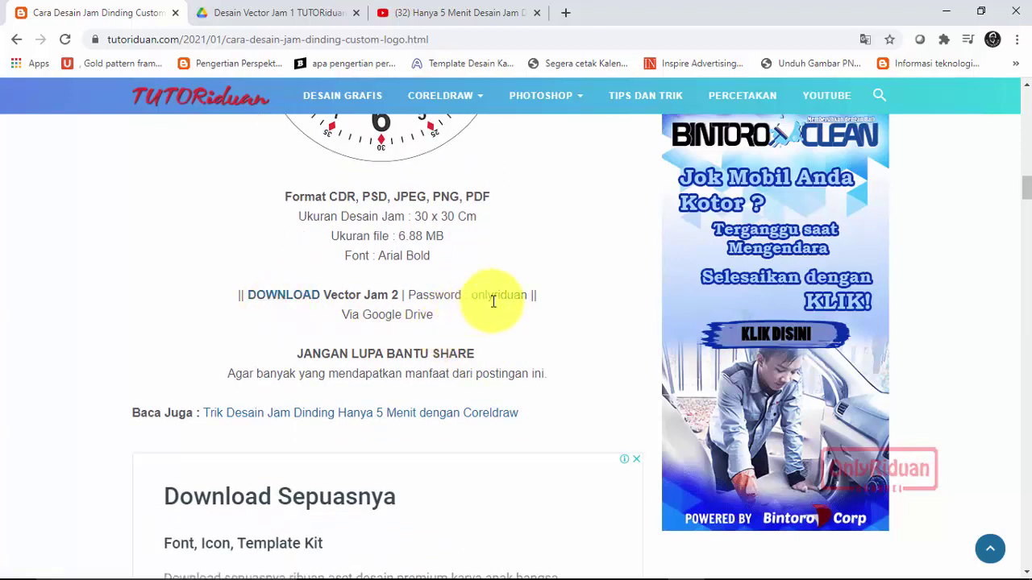
pyautogui.scroll(-1, 494, 300)
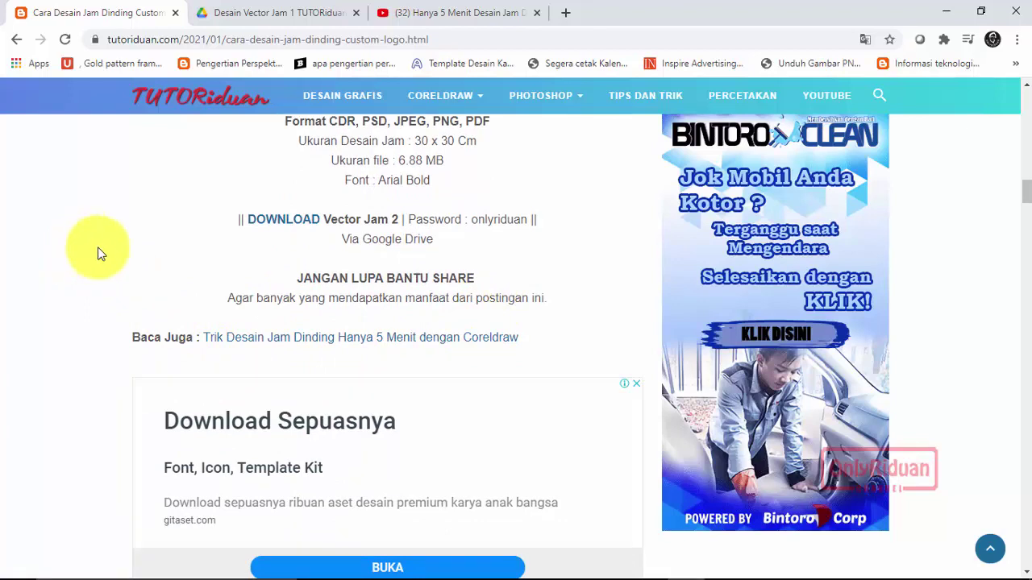
pyautogui.scroll(4, 96, 253)
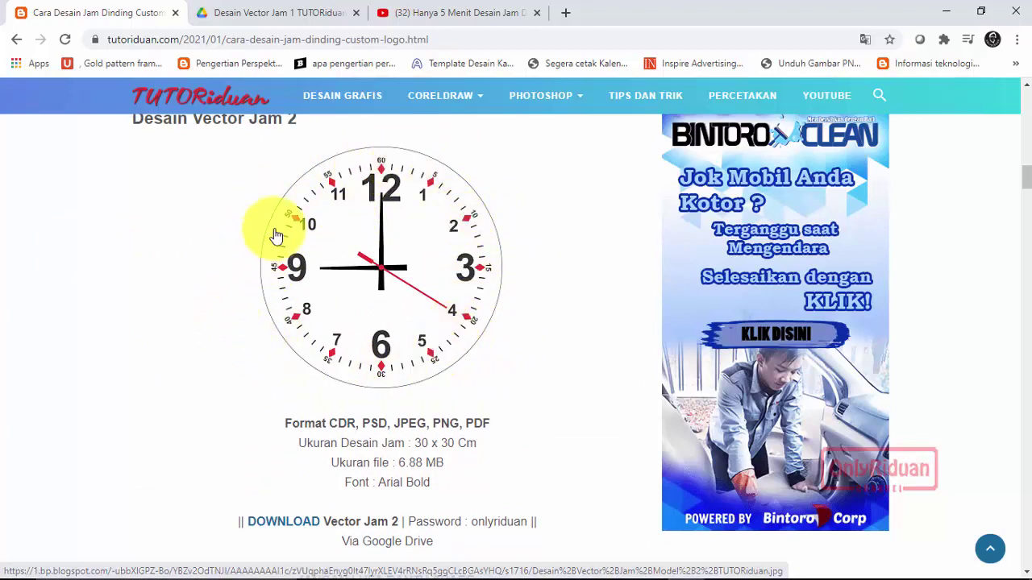
pyautogui.scroll(-3, 423, 245)
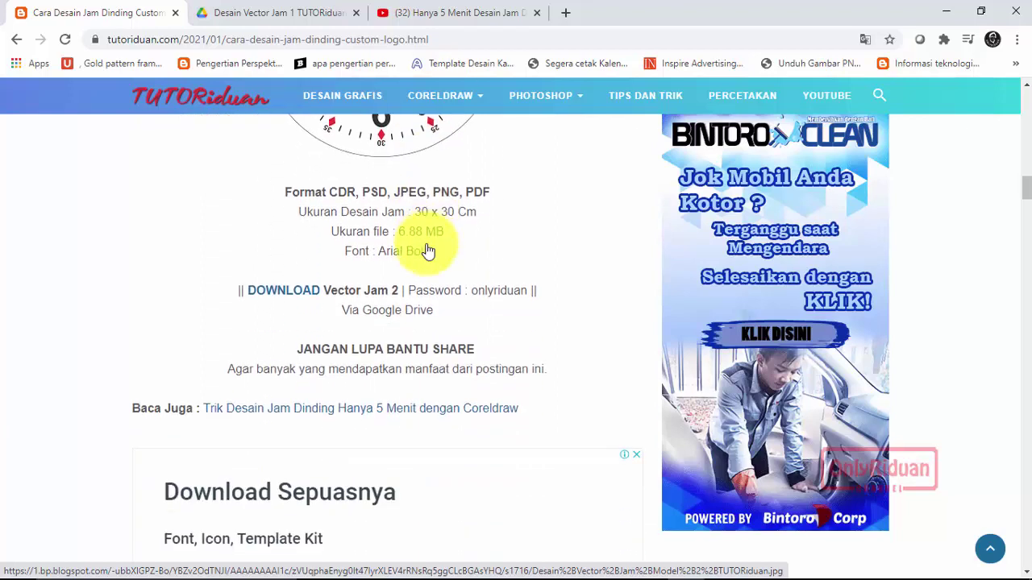
pyautogui.scroll(-1, 387, 266)
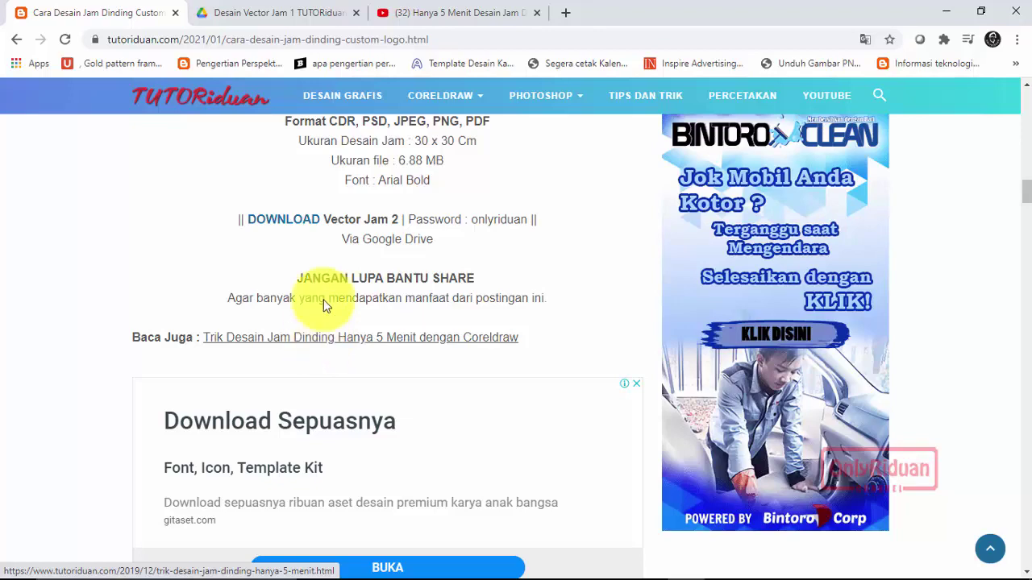
pyautogui.click(441, 16)
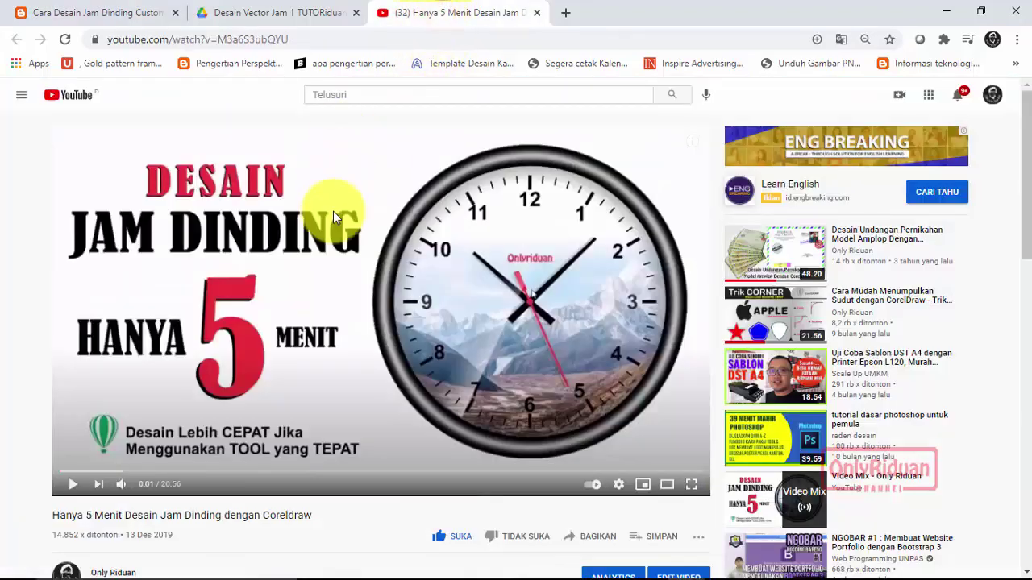
pyautogui.scroll(-1, 333, 218)
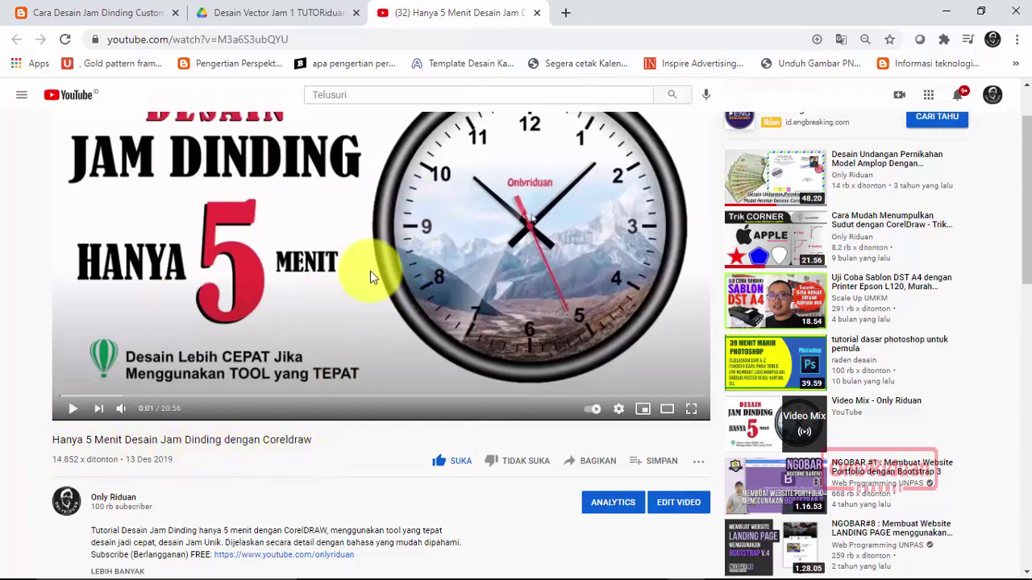
pyautogui.click(93, 13)
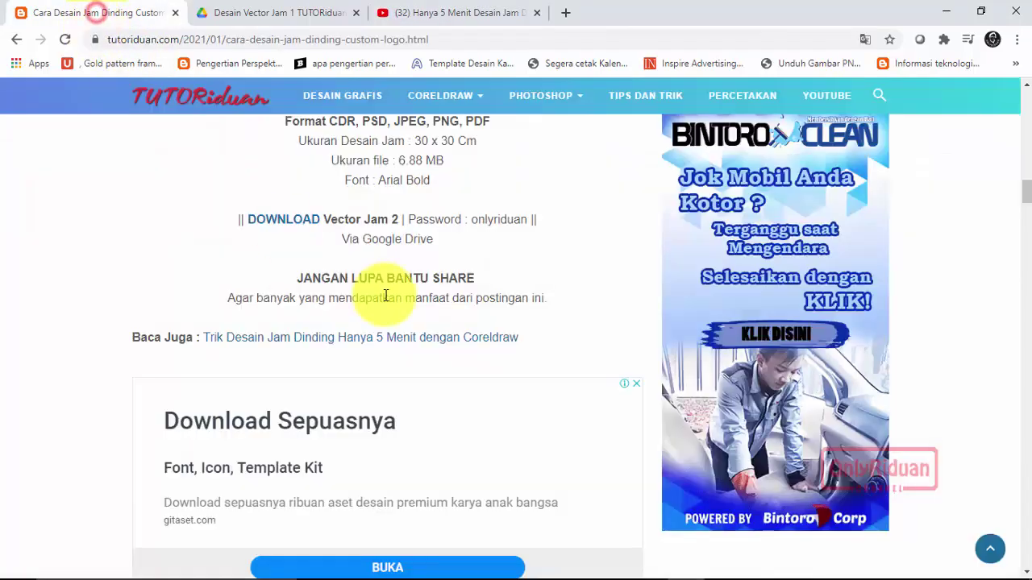
# Open the related 'Trik Desain Jam Dinding' 5-minute wall clock article
pyautogui.click(342, 345)
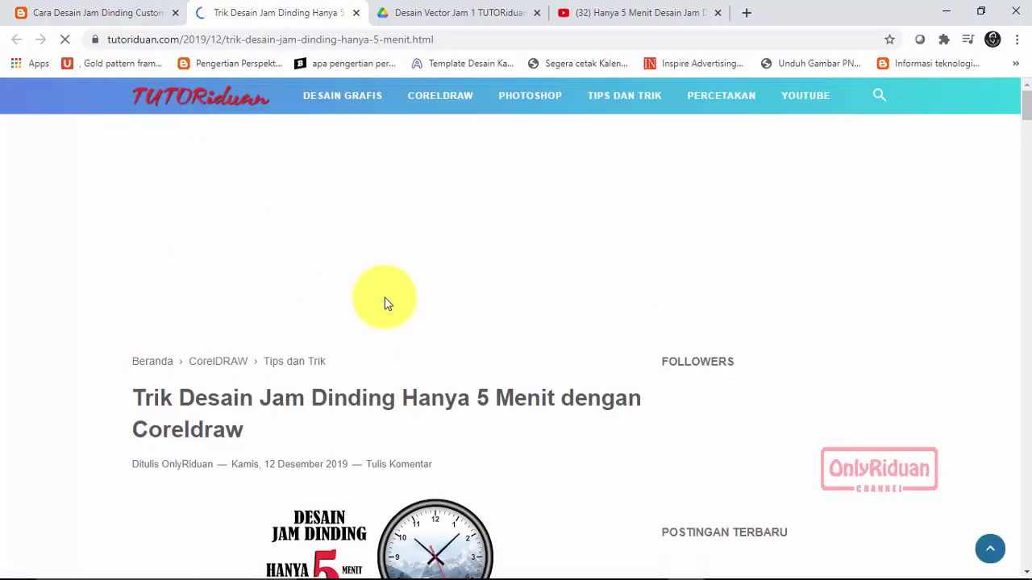
pyautogui.scroll(-5, 386, 300)
pyautogui.scroll(-3, 386, 304)
pyautogui.scroll(-4, 387, 304)
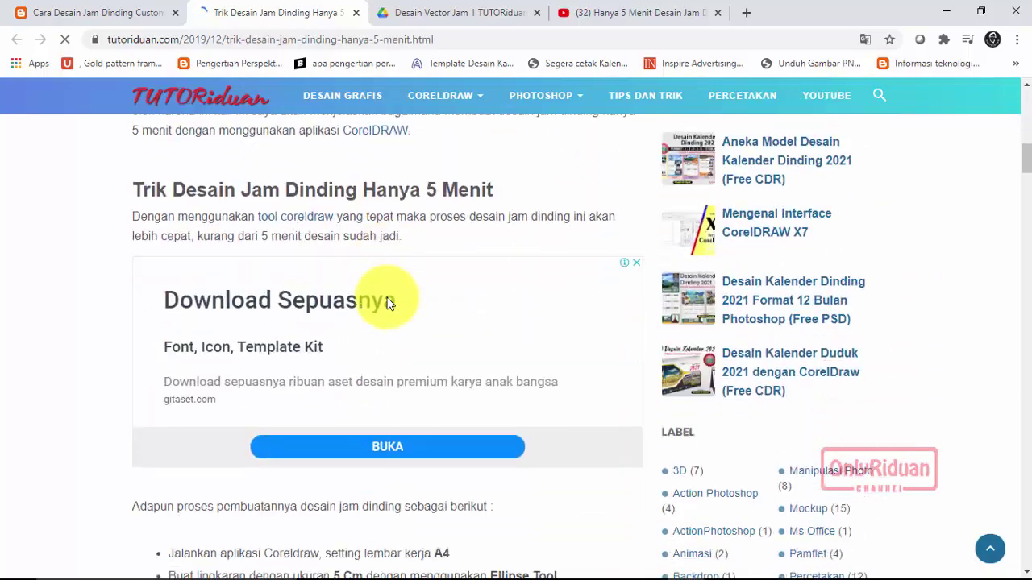
pyautogui.scroll(-3, 386, 304)
pyautogui.scroll(-3, 386, 304)
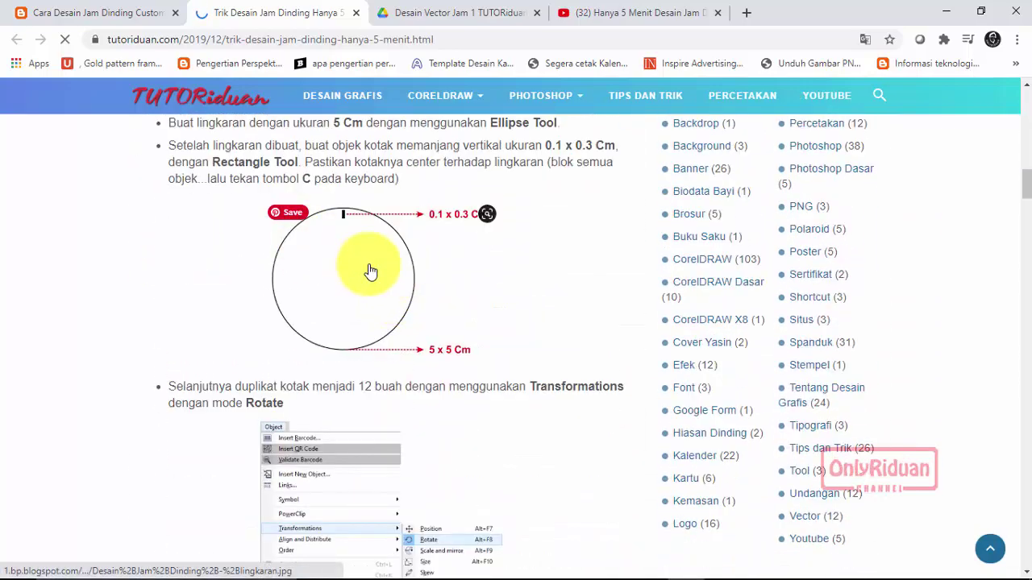
pyautogui.scroll(1, 371, 271)
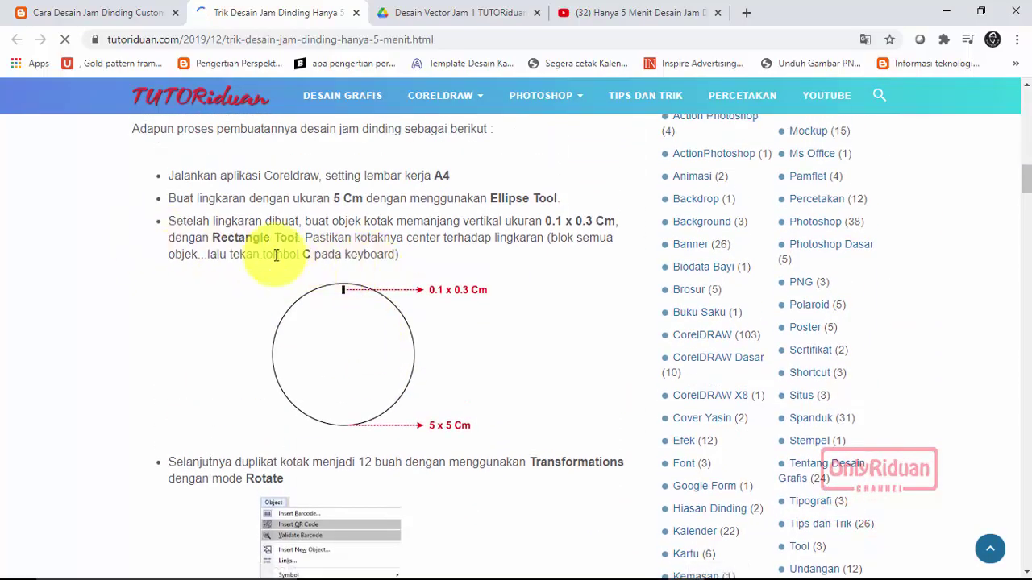
# Read down the article to the finished clock and its embedded tutorial video
pyautogui.scroll(-2, 363, 323)
pyautogui.scroll(-3, 350, 330)
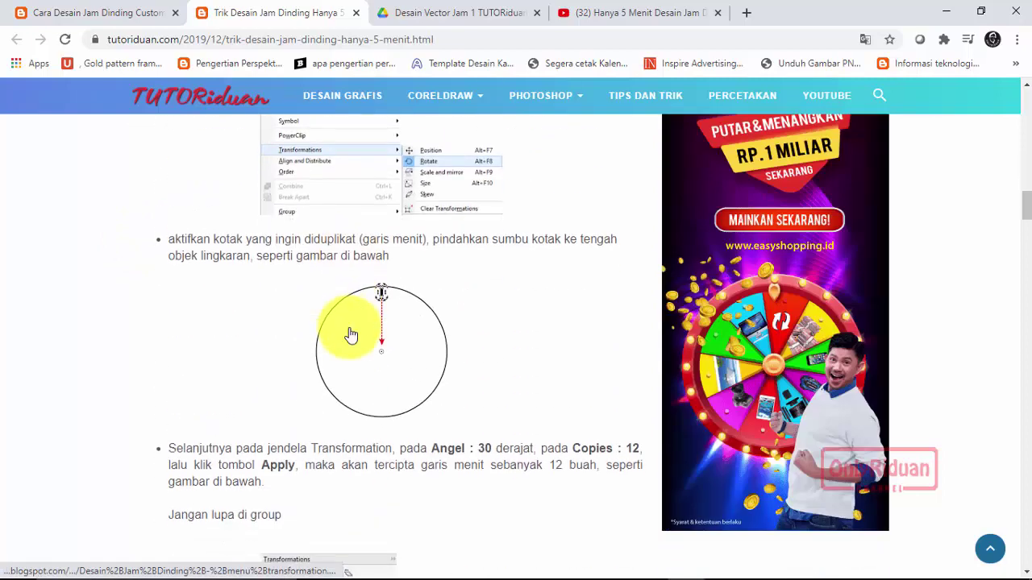
pyautogui.scroll(-2, 349, 335)
pyautogui.scroll(-3, 387, 314)
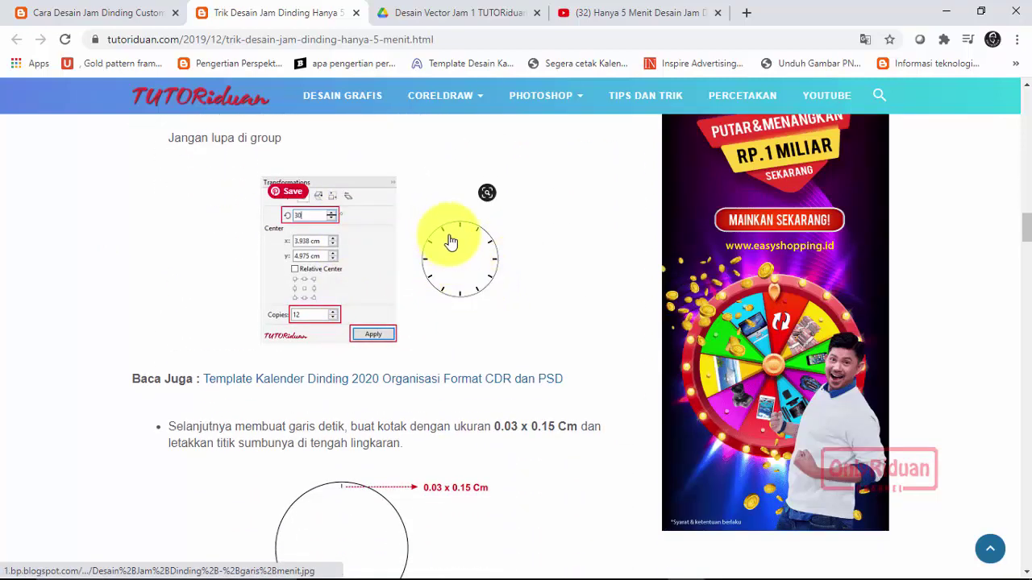
pyautogui.scroll(-4, 451, 239)
pyautogui.scroll(-4, 336, 271)
pyautogui.scroll(-2, 360, 264)
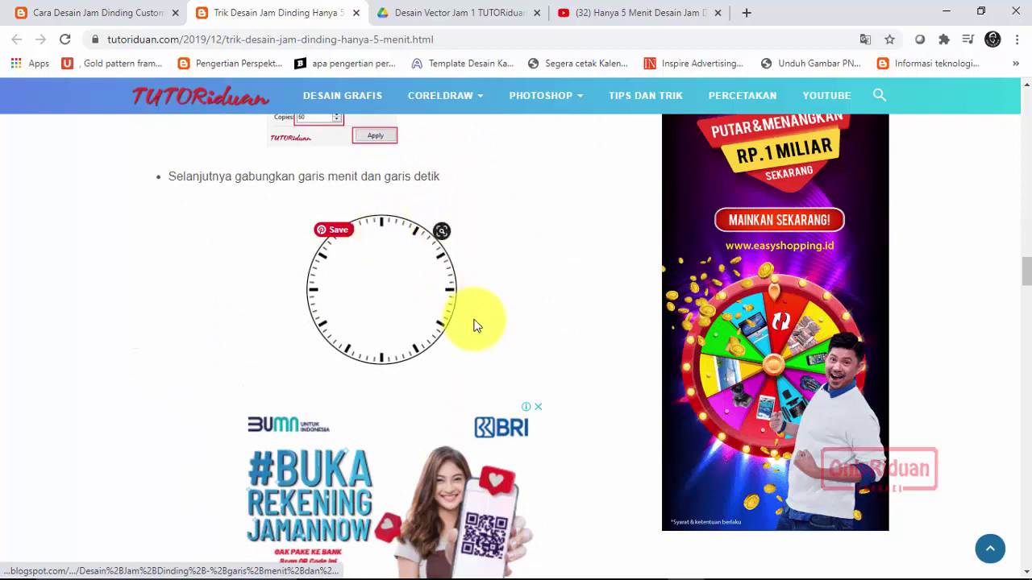
pyautogui.scroll(-3, 416, 302)
pyautogui.scroll(-3, 412, 298)
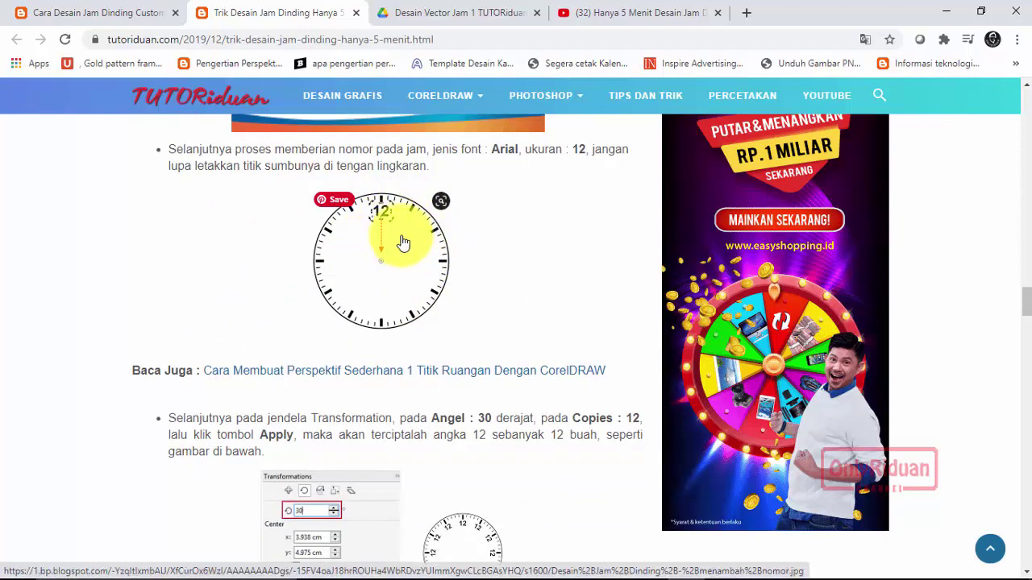
pyautogui.scroll(-3, 401, 234)
pyautogui.scroll(-3, 456, 319)
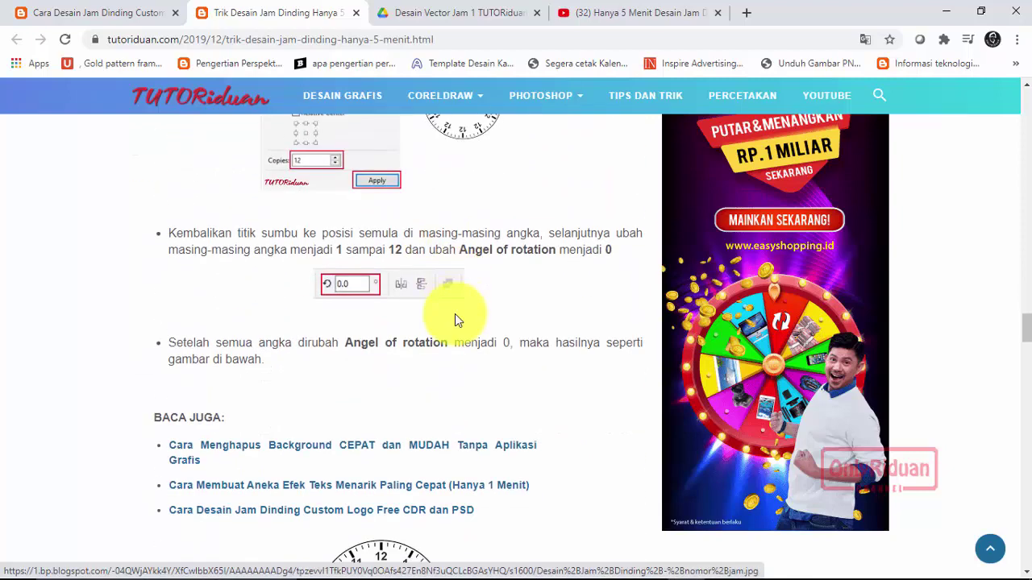
pyautogui.scroll(-2, 451, 315)
pyautogui.scroll(-2, 403, 286)
pyautogui.scroll(-2, 407, 282)
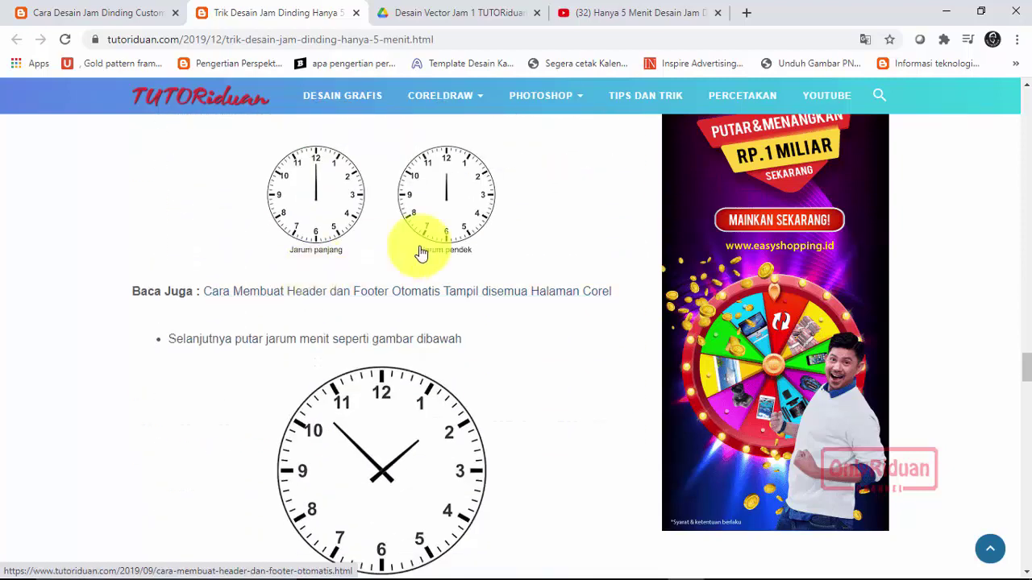
pyautogui.scroll(-3, 395, 270)
pyautogui.scroll(-5, 393, 274)
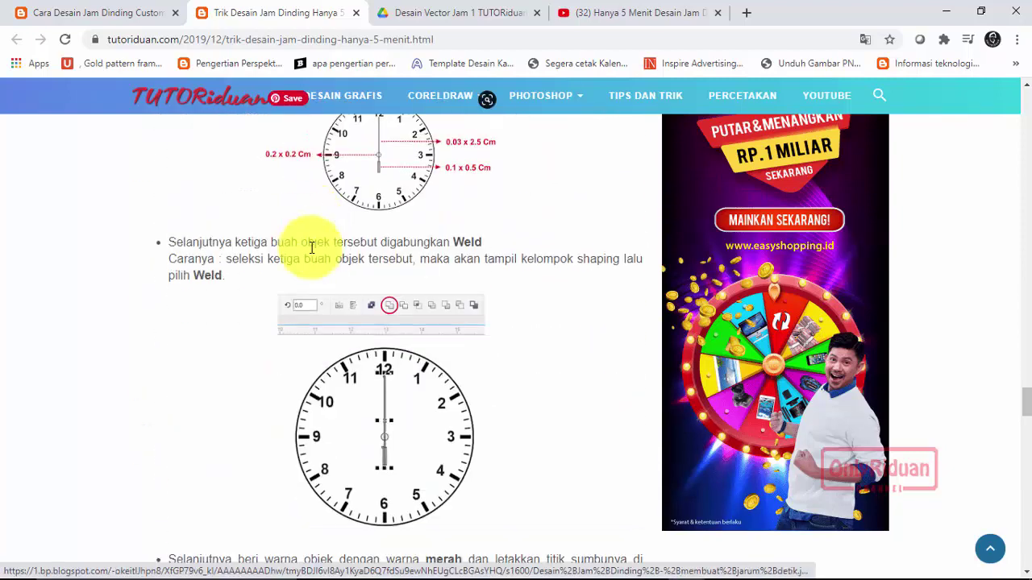
pyautogui.scroll(-2, 392, 278)
pyautogui.scroll(-2, 390, 279)
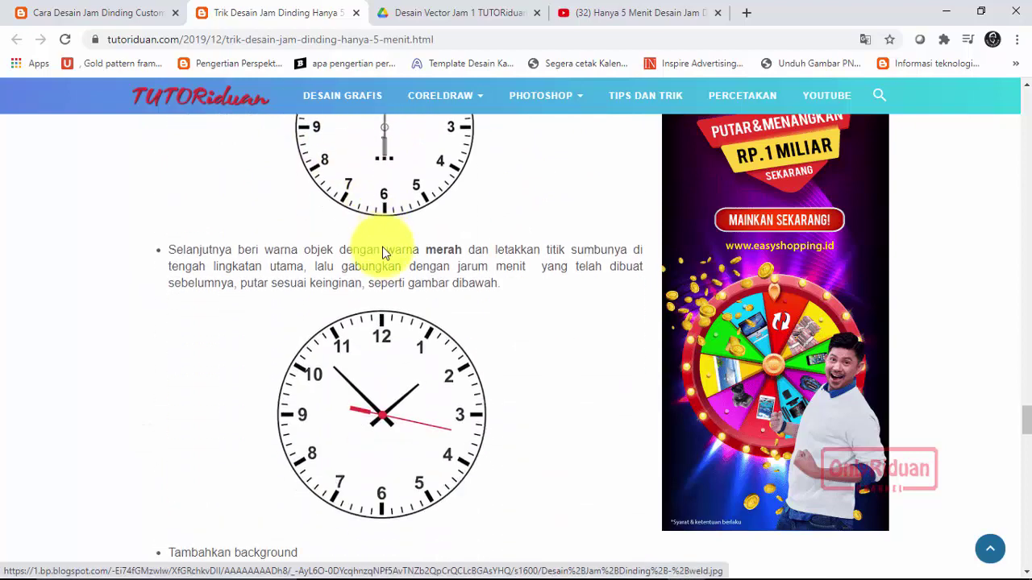
pyautogui.scroll(-2, 382, 242)
pyautogui.scroll(-2, 376, 264)
pyautogui.scroll(-3, 376, 265)
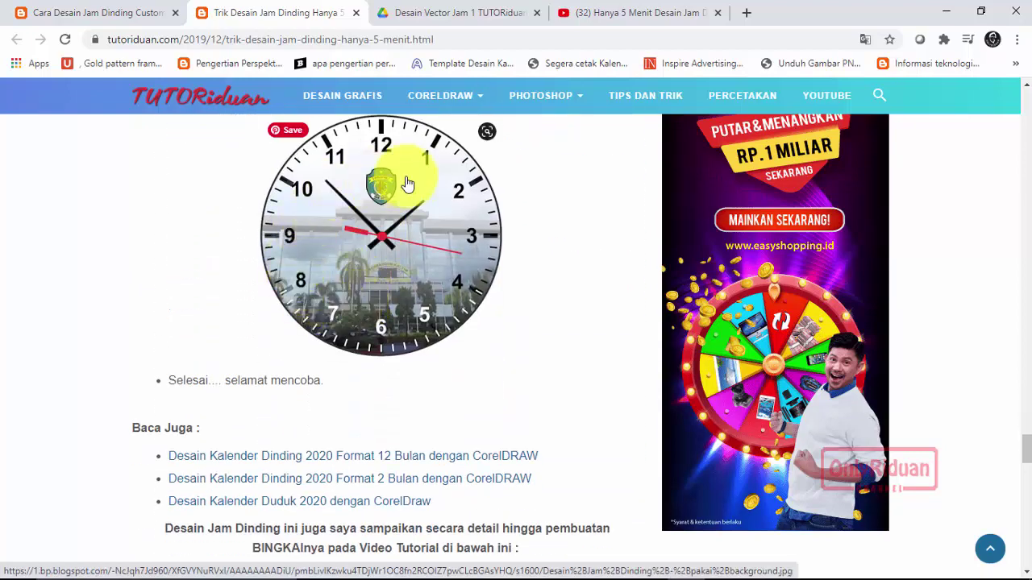
pyautogui.scroll(-3, 367, 266)
pyautogui.scroll(-2, 375, 262)
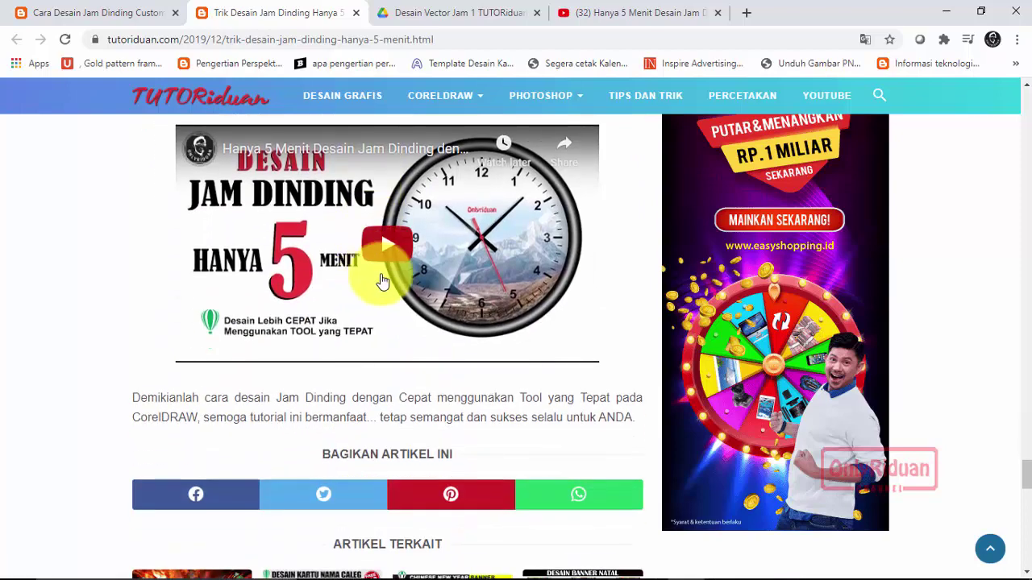
pyautogui.scroll(1, 371, 250)
pyautogui.scroll(1, 346, 177)
pyautogui.scroll(1, 323, 202)
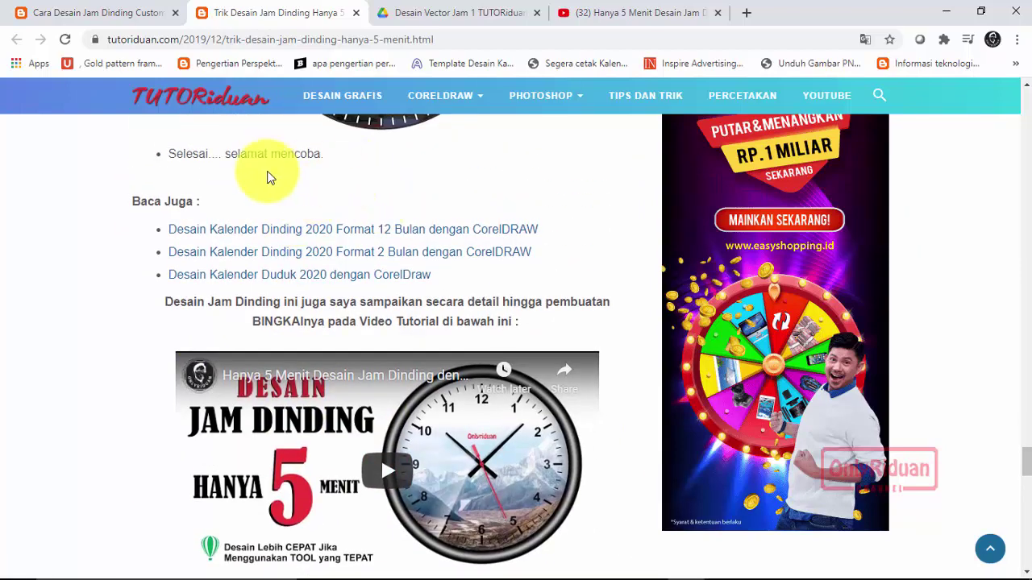
pyautogui.scroll(-1, 242, 173)
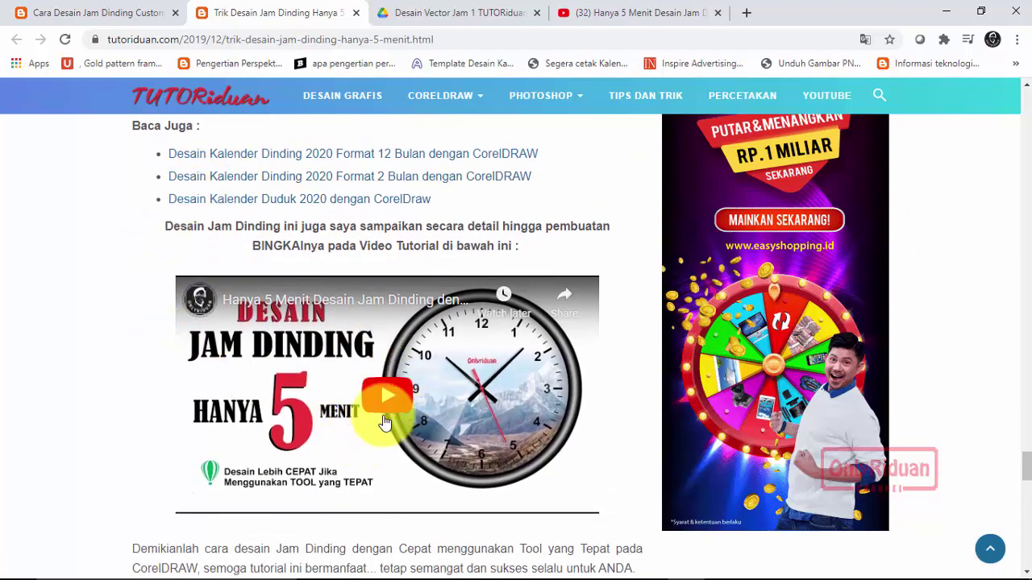
# Glance at the YouTube tab, then scroll the custom-logo article to Desain Vector Jam 4 (7.99 MB)
pyautogui.click(615, 14)
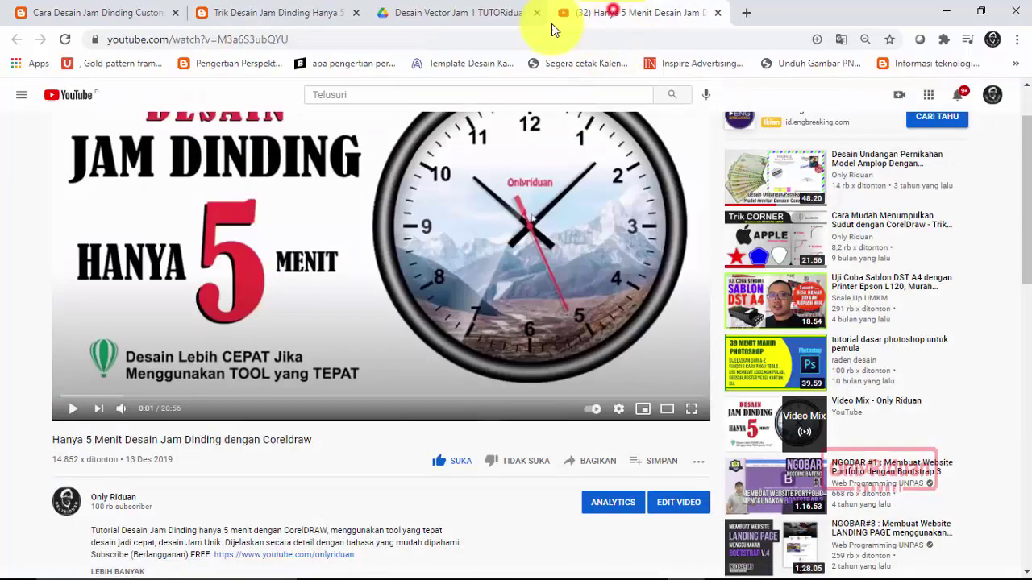
pyautogui.click(107, 20)
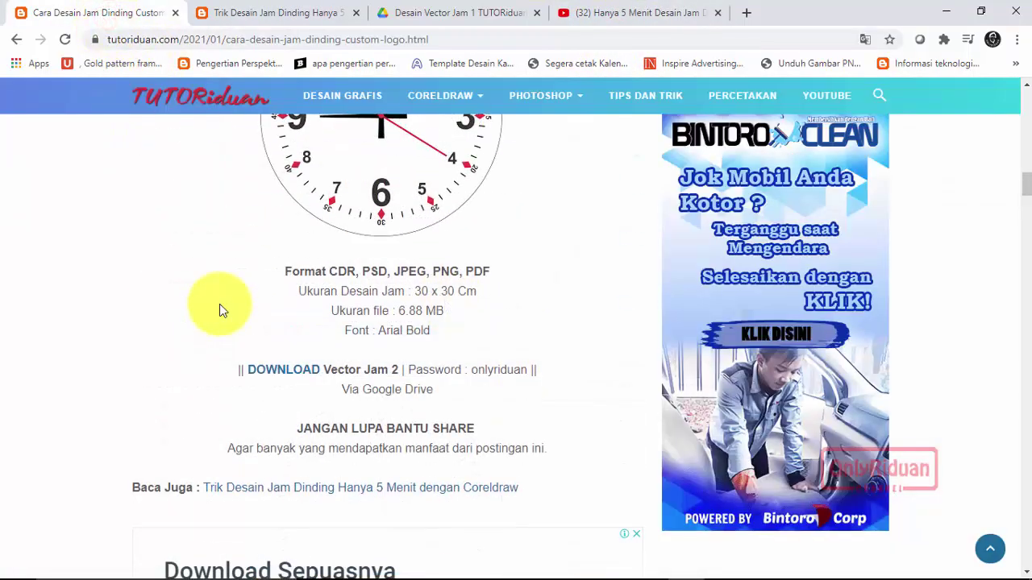
pyautogui.scroll(-3, 222, 310)
pyautogui.scroll(-4, 222, 310)
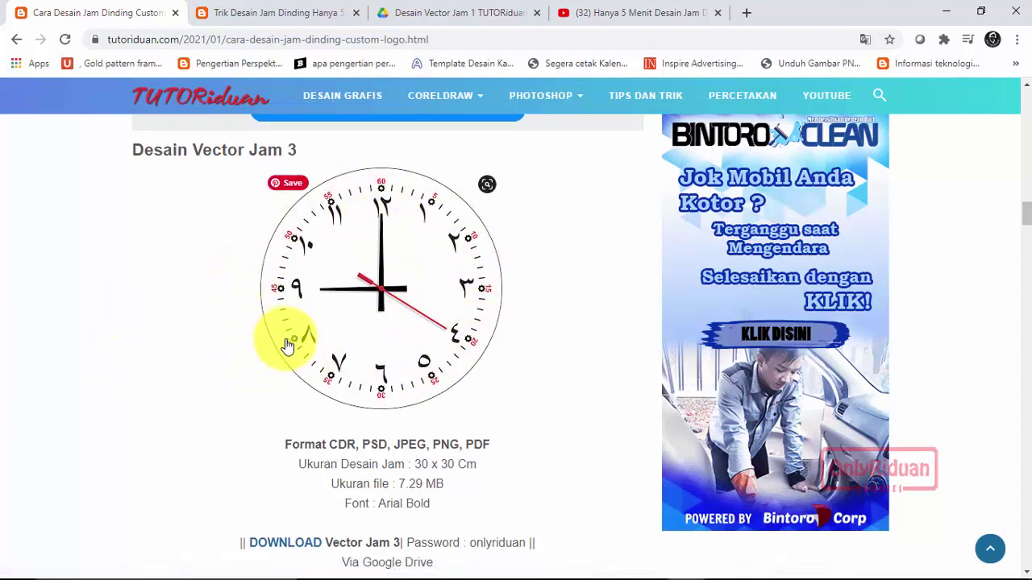
pyautogui.scroll(-2, 323, 347)
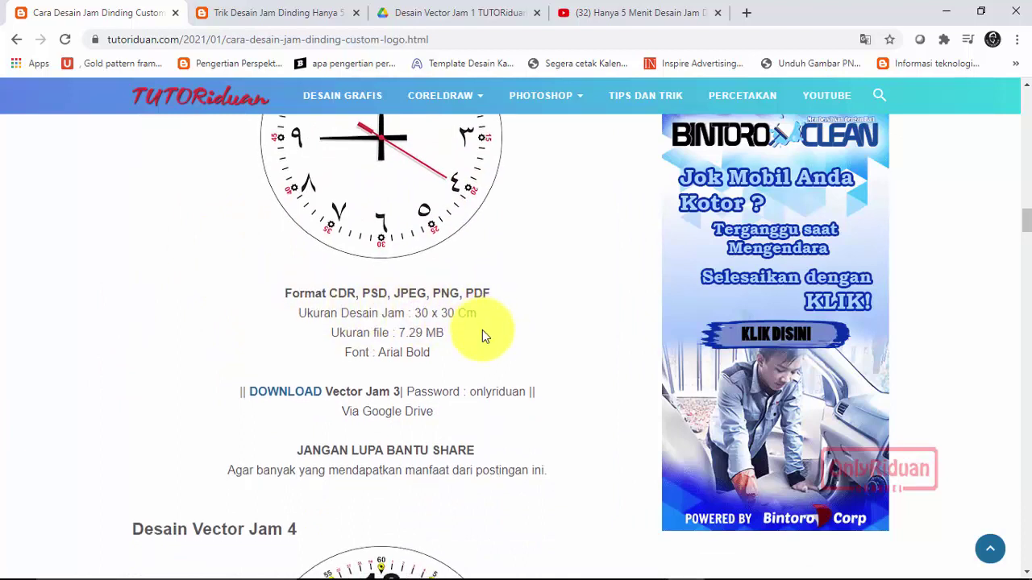
pyautogui.scroll(-1, 482, 330)
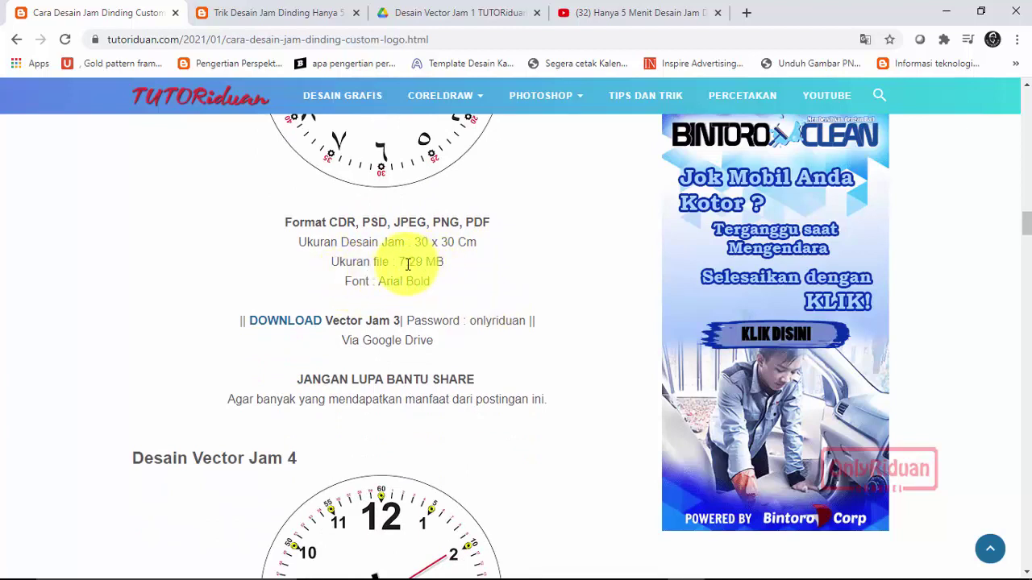
pyautogui.scroll(-2, 393, 302)
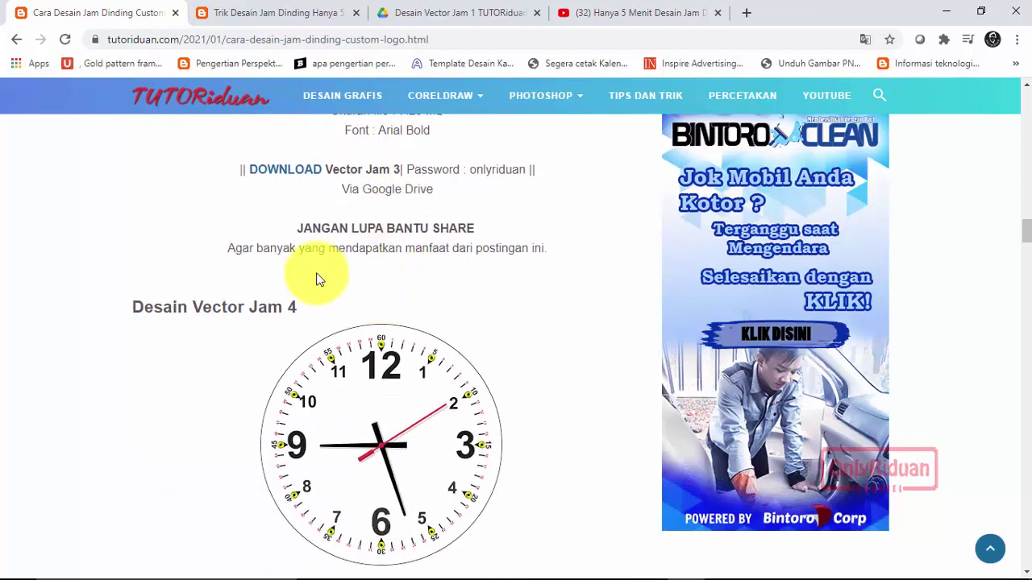
pyautogui.scroll(1, 320, 266)
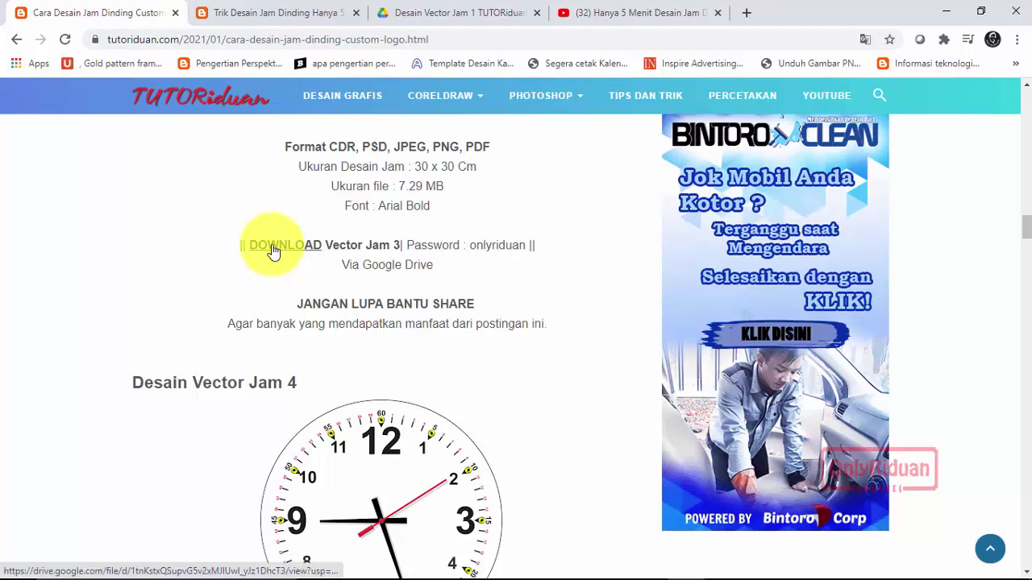
pyautogui.scroll(-2, 347, 298)
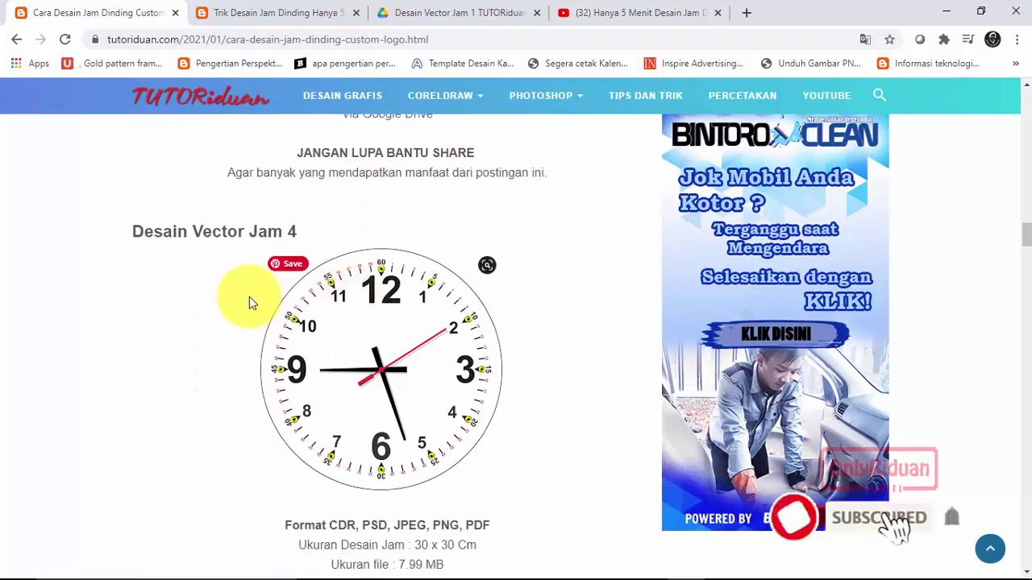
pyautogui.moveTo(380, 484)
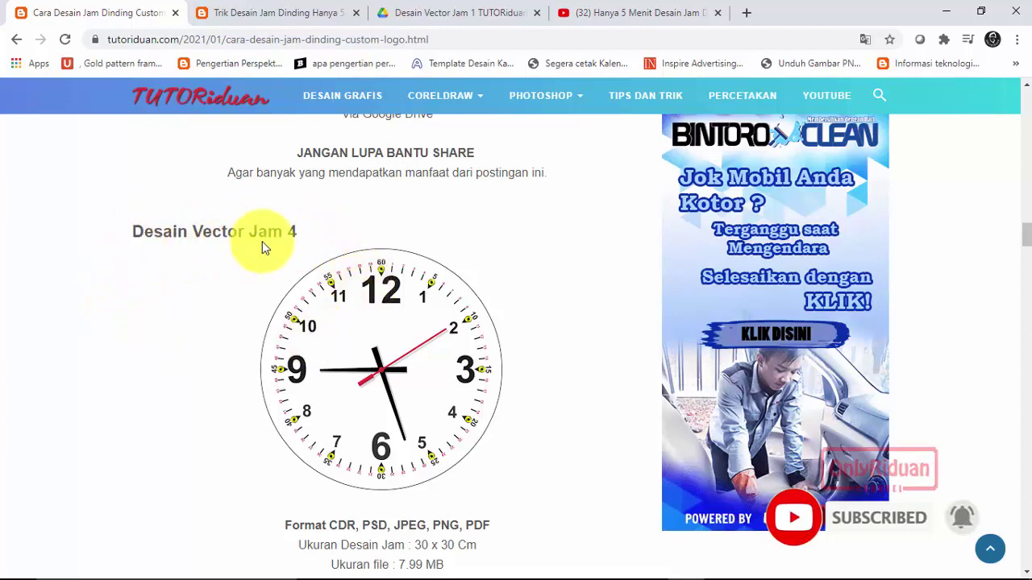
pyautogui.moveTo(381, 370)
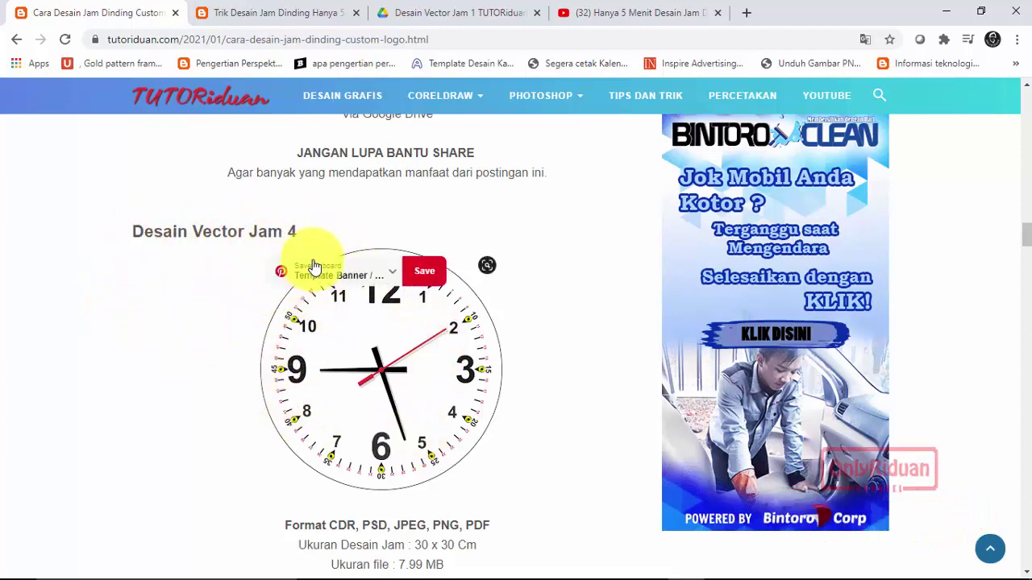
pyautogui.click(377, 373)
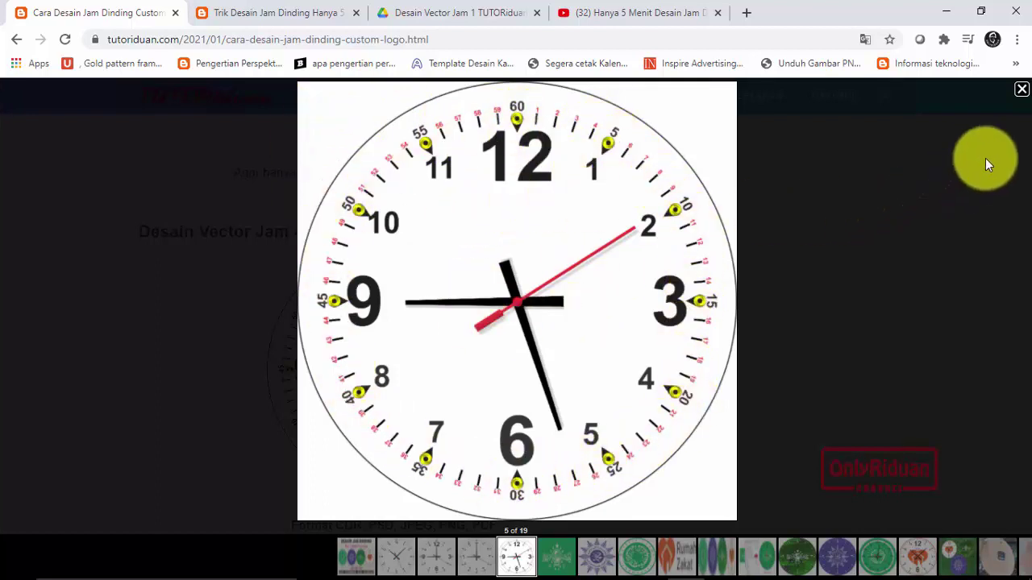
pyautogui.click(1021, 90)
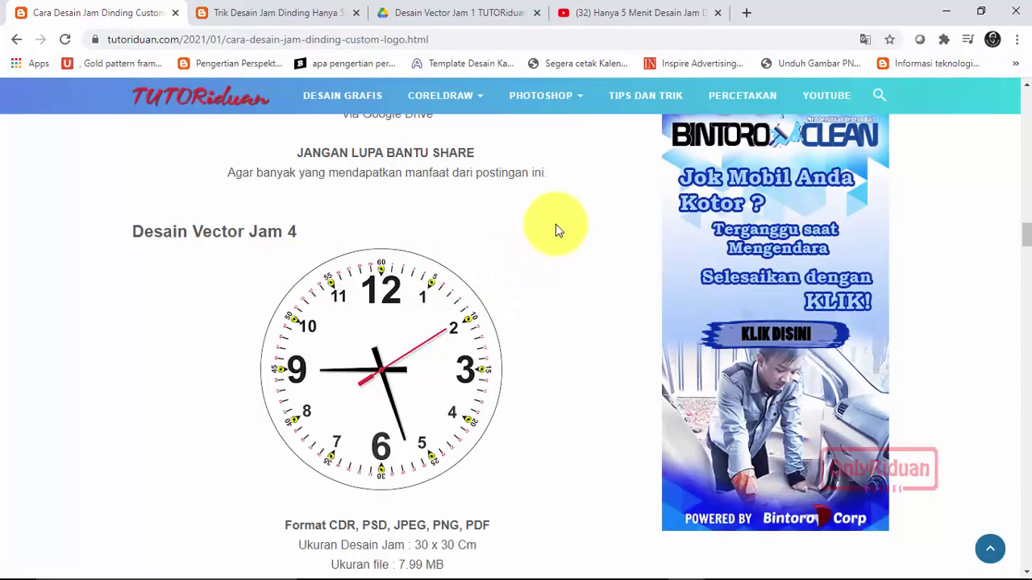
# Scroll through the free NU, Muhammadiyah, MUI and Rumah Zakat logos to Rumah Zakat's 26 × 9.5 cm download
pyautogui.scroll(-3, 575, 209)
pyautogui.scroll(-4, 574, 207)
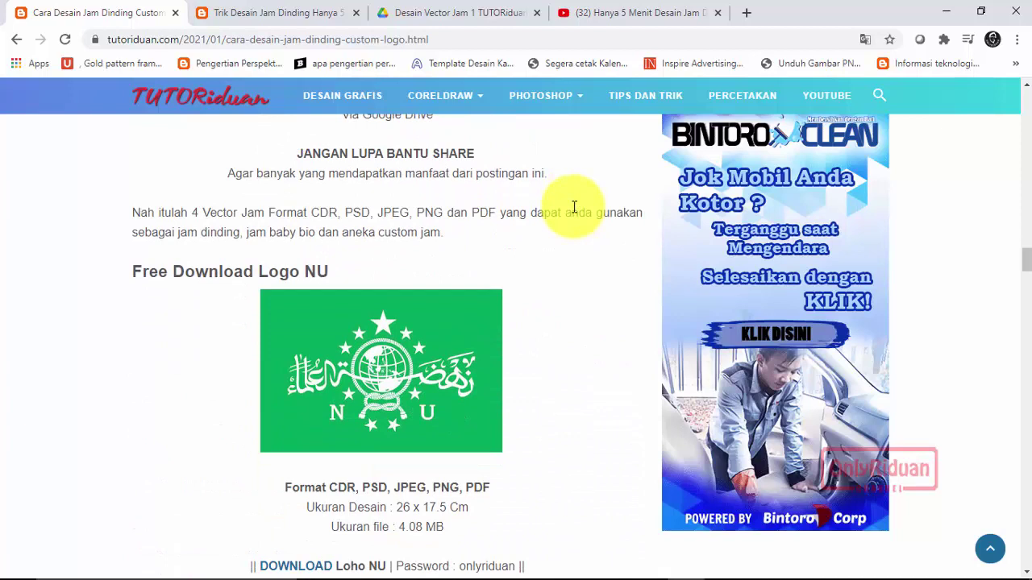
pyautogui.scroll(1, 573, 207)
pyautogui.scroll(-2, 574, 207)
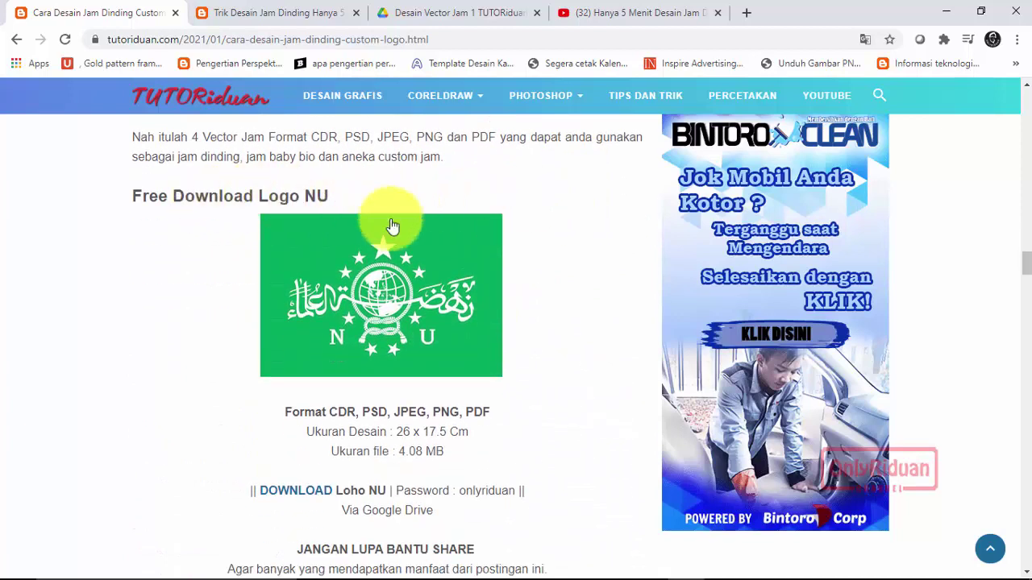
pyautogui.moveTo(471, 312)
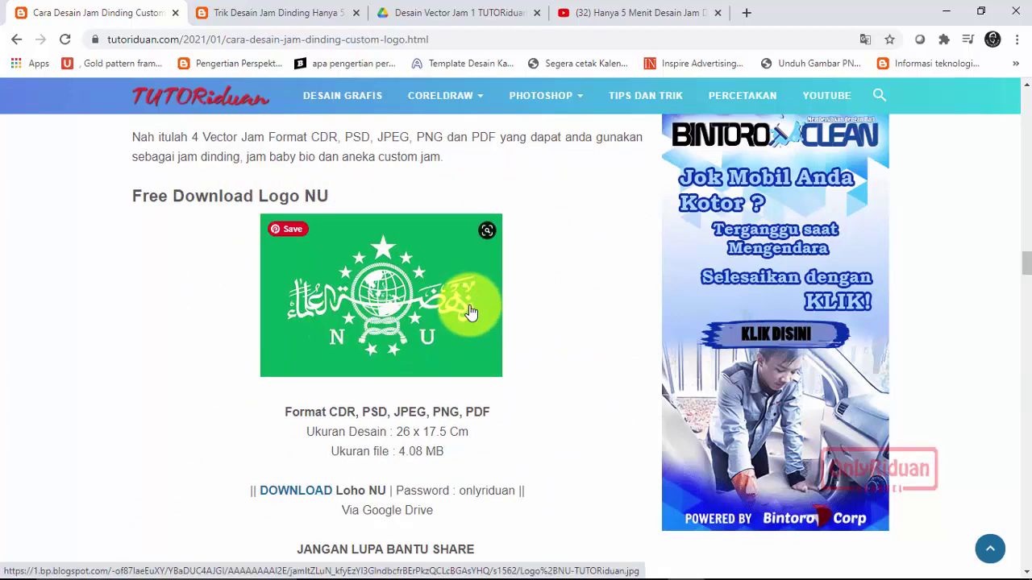
pyautogui.scroll(-1, 330, 267)
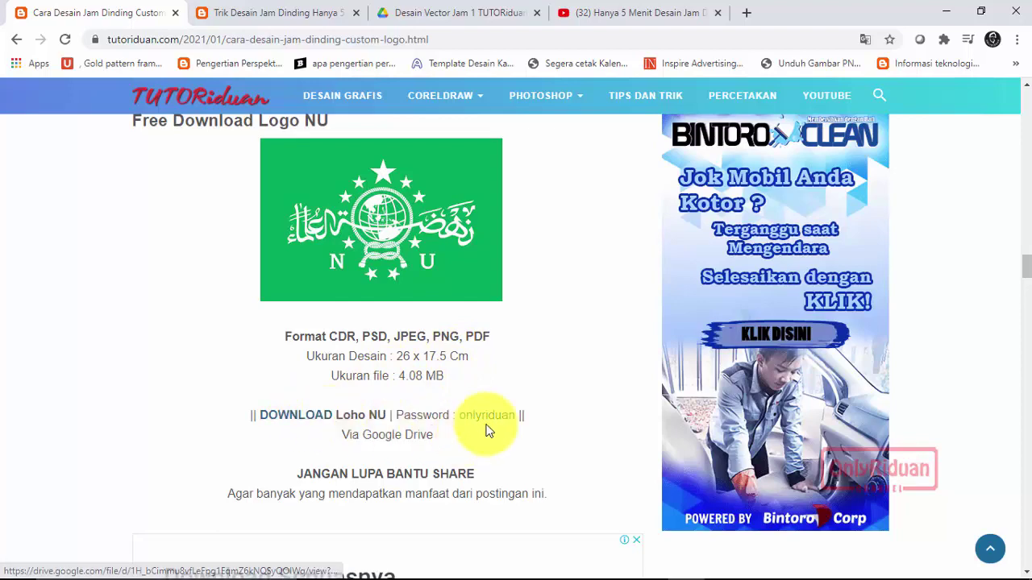
pyautogui.scroll(-5, 444, 396)
pyautogui.scroll(-3, 426, 368)
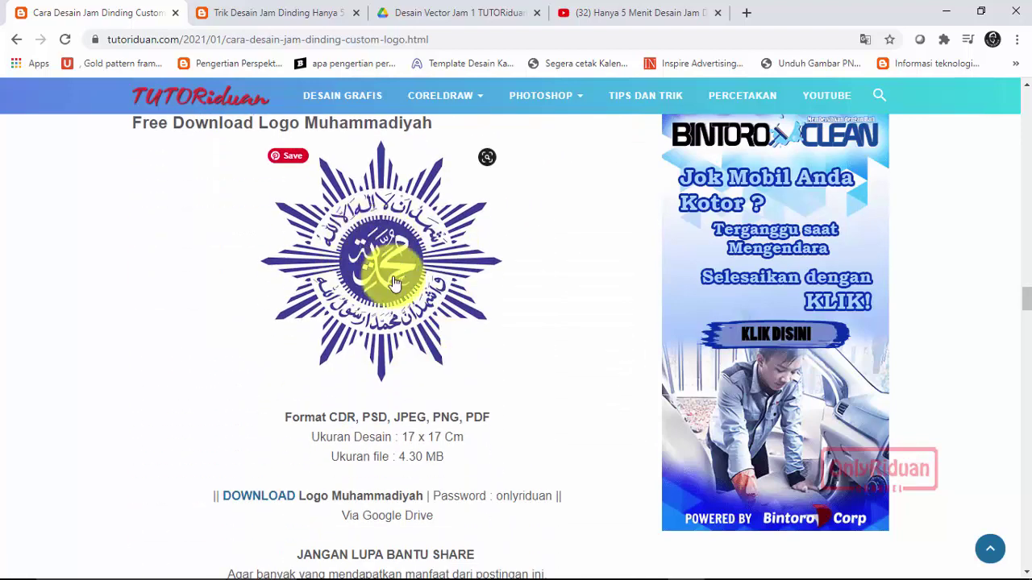
pyautogui.scroll(-2, 281, 324)
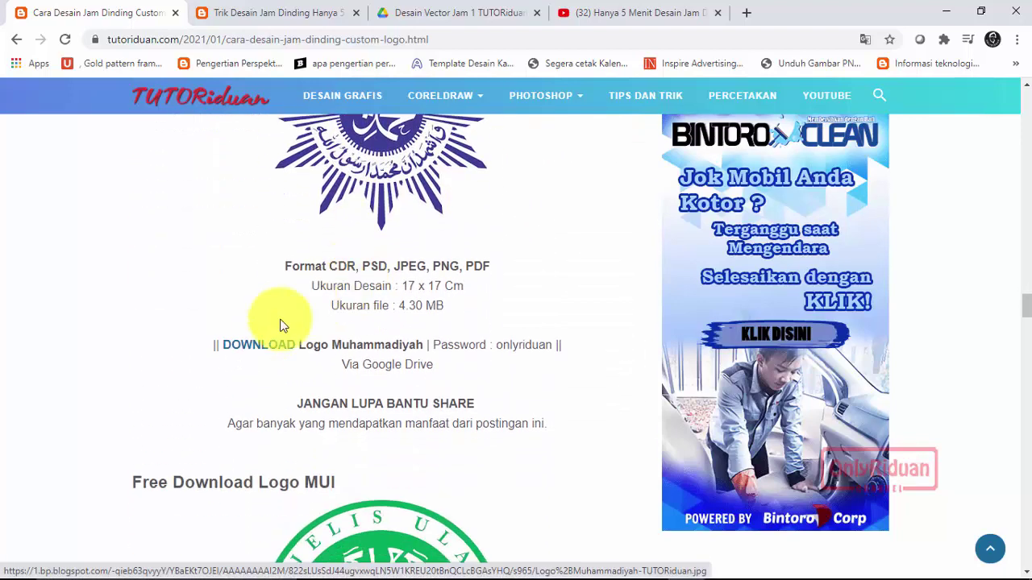
pyautogui.scroll(-4, 266, 355)
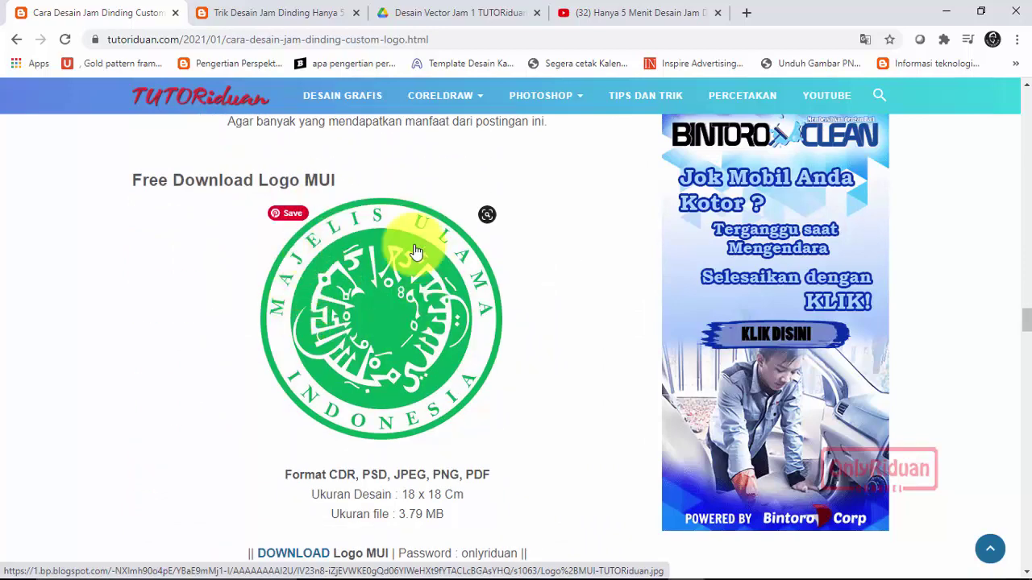
pyautogui.scroll(-3, 403, 392)
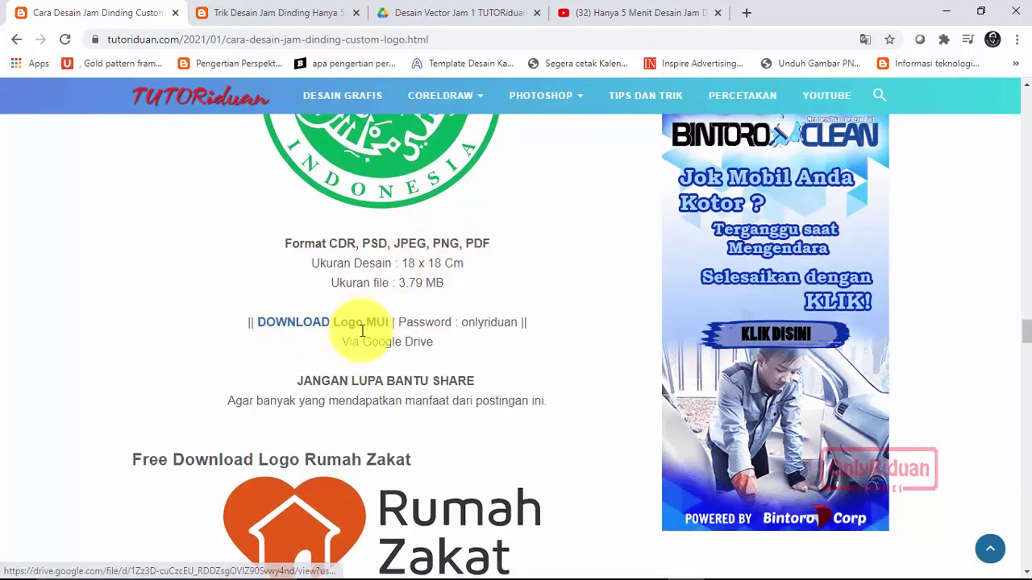
pyautogui.scroll(-3, 358, 329)
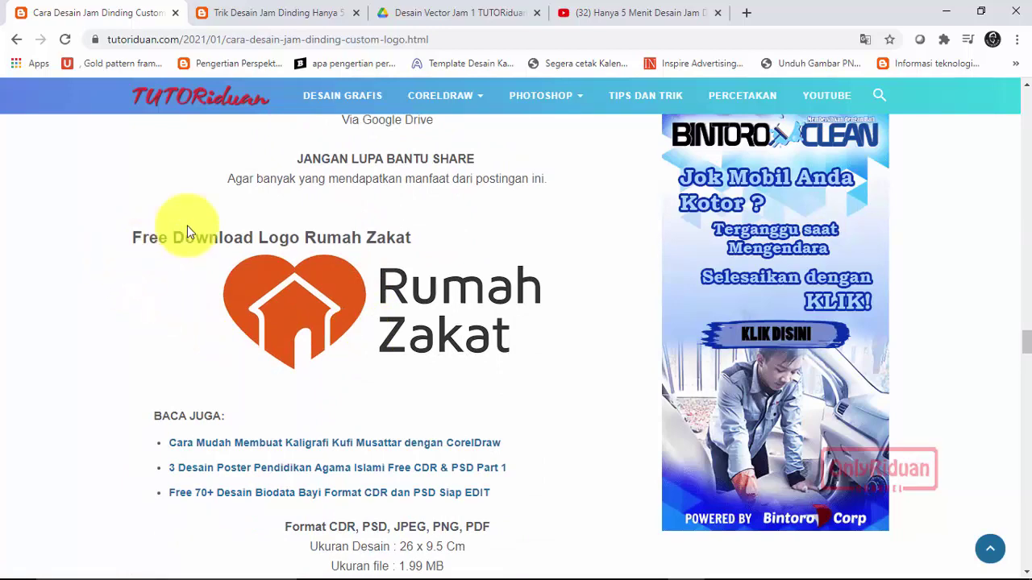
pyautogui.moveTo(382, 524)
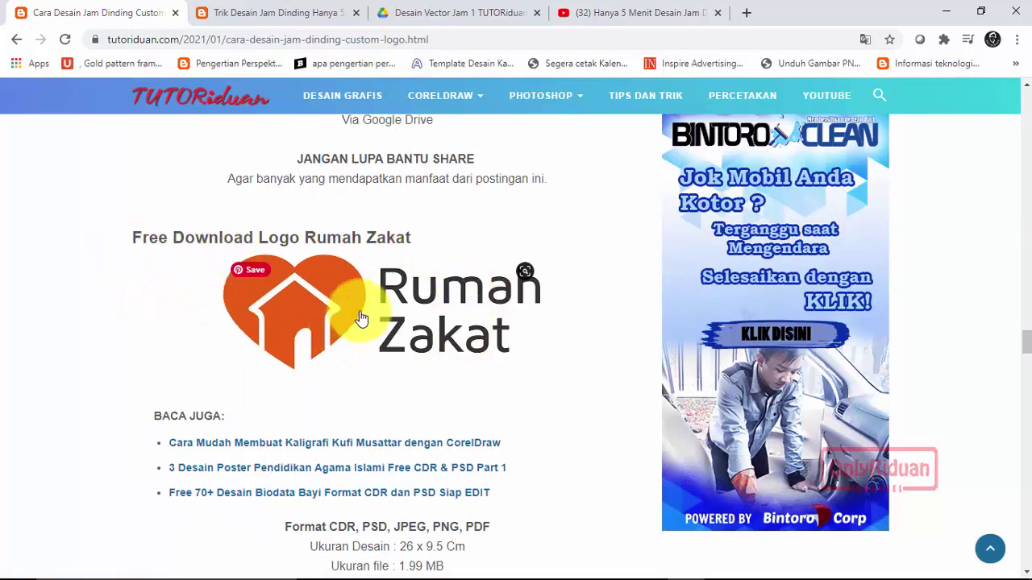
pyautogui.scroll(-3, 403, 310)
pyautogui.scroll(-1, 419, 288)
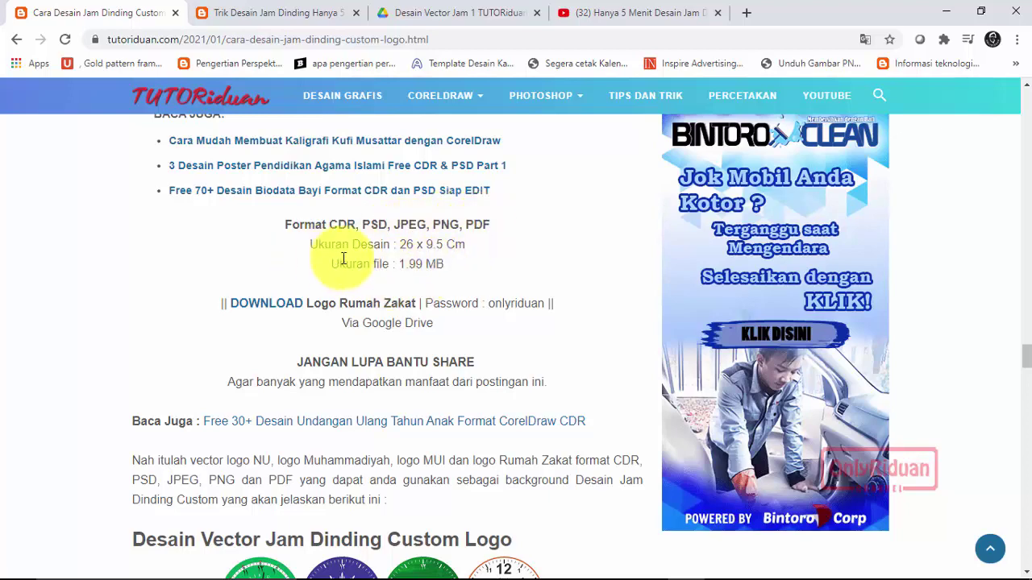
pyautogui.scroll(-5, 343, 258)
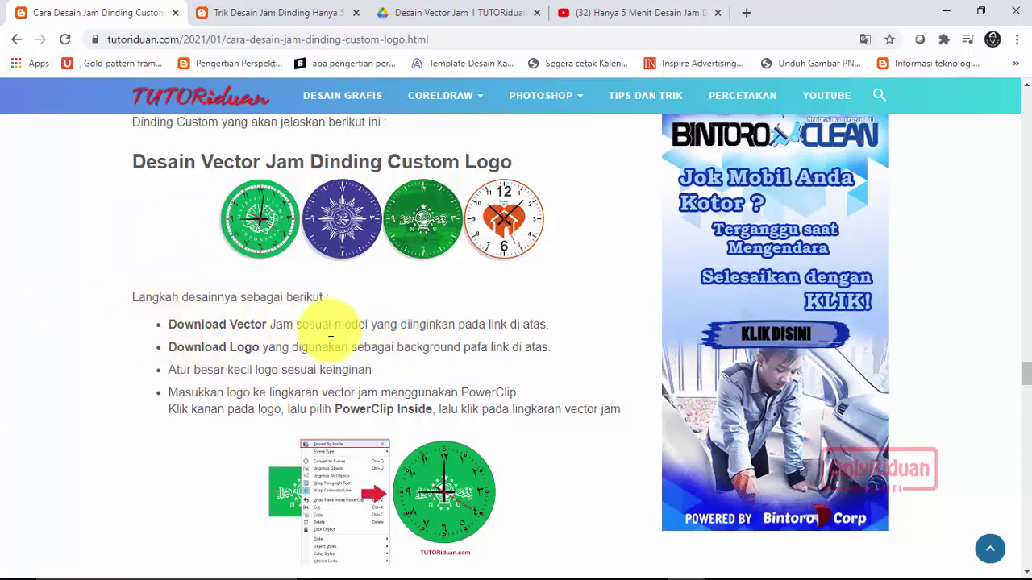
pyautogui.scroll(-1, 360, 301)
pyautogui.scroll(-1, 306, 270)
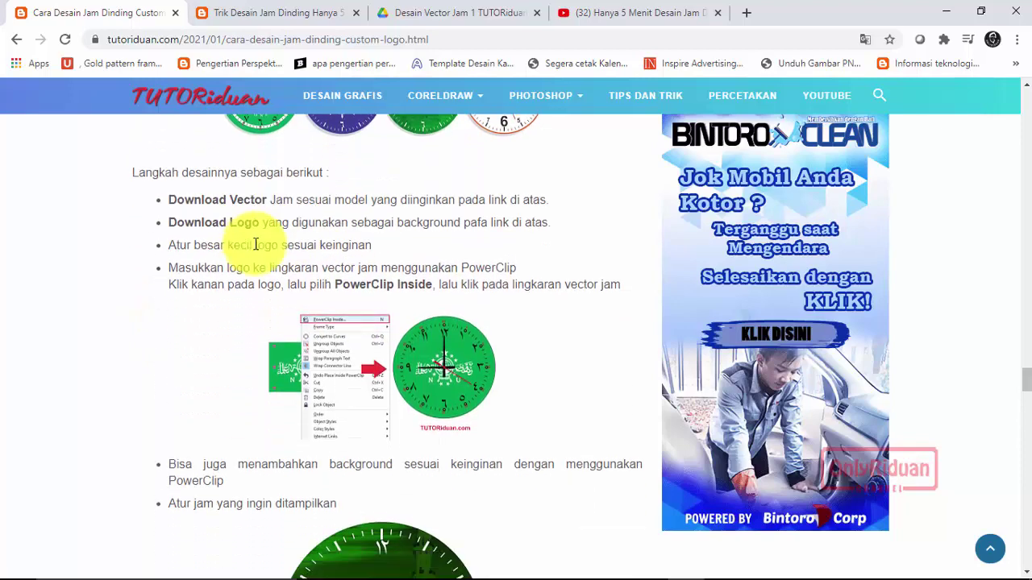
pyautogui.scroll(-1, 257, 242)
pyautogui.scroll(-1, 250, 240)
pyautogui.scroll(-1, 274, 241)
pyautogui.scroll(-3, 288, 230)
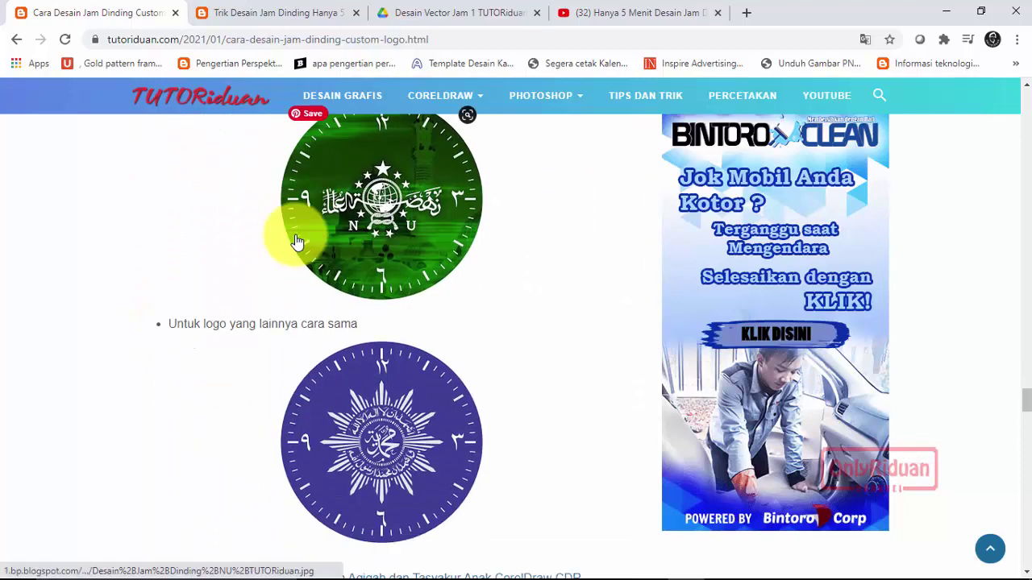
pyautogui.scroll(3, 270, 202)
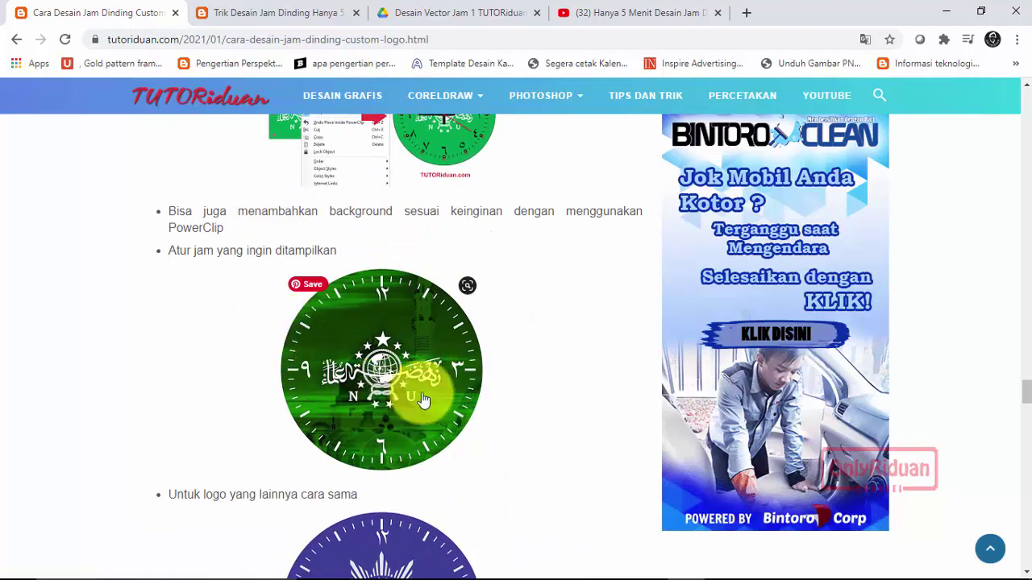
pyautogui.scroll(-1, 437, 385)
pyautogui.scroll(3, 437, 379)
pyautogui.scroll(1, 442, 381)
pyautogui.scroll(-1, 438, 380)
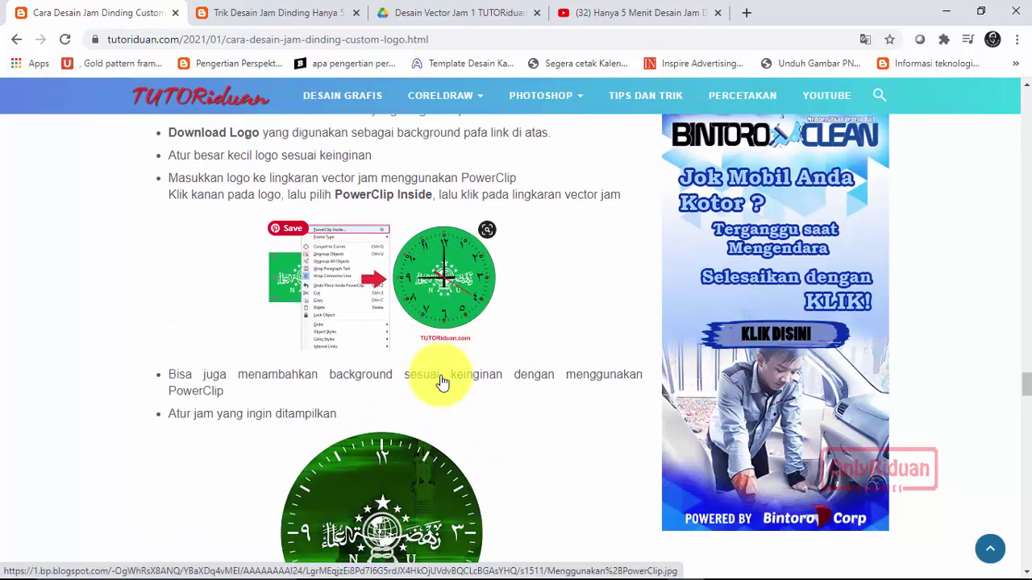
pyautogui.scroll(-1, 438, 380)
pyautogui.scroll(2, 419, 382)
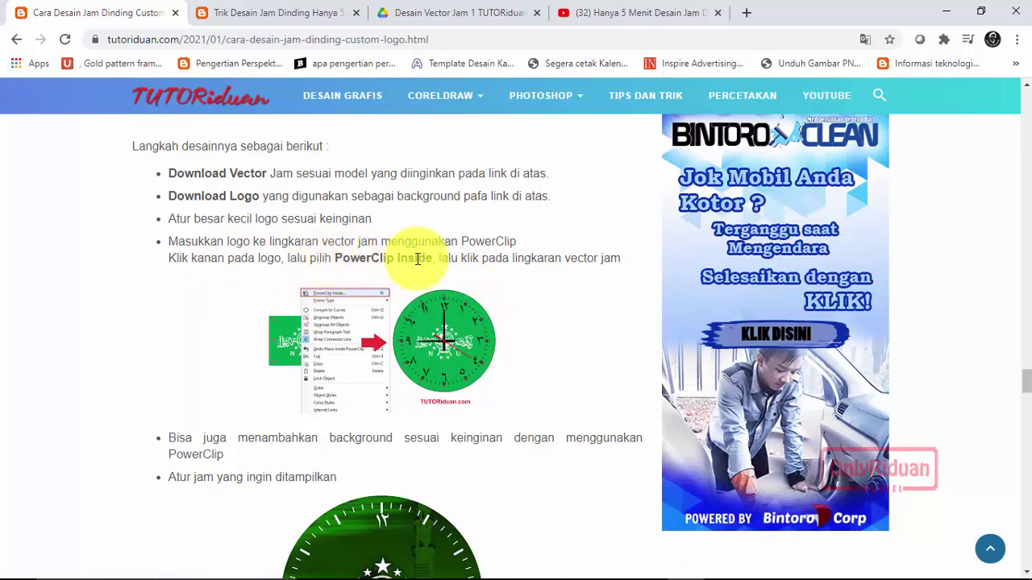
pyautogui.scroll(-1, 418, 259)
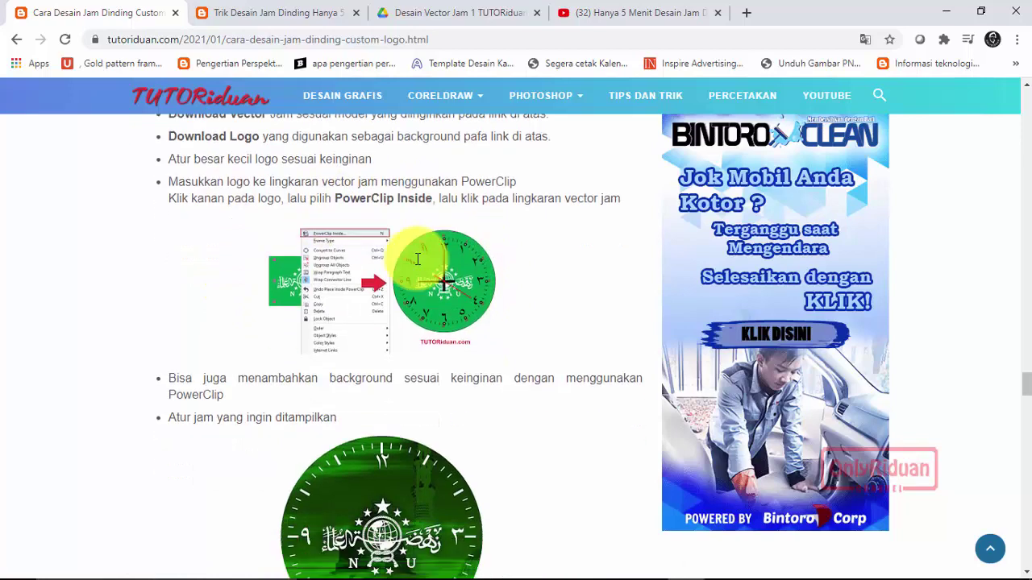
pyautogui.scroll(-4, 414, 260)
pyautogui.scroll(-2, 422, 260)
pyautogui.scroll(-1, 379, 250)
pyautogui.scroll(2, 354, 237)
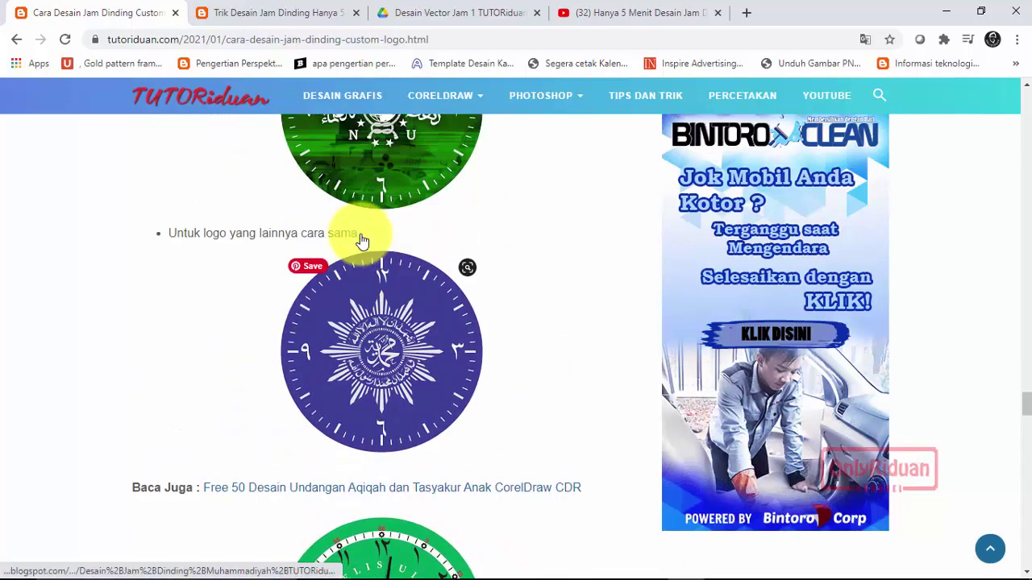
pyautogui.scroll(2, 362, 237)
pyautogui.scroll(-1, 315, 230)
pyautogui.scroll(-1, 257, 226)
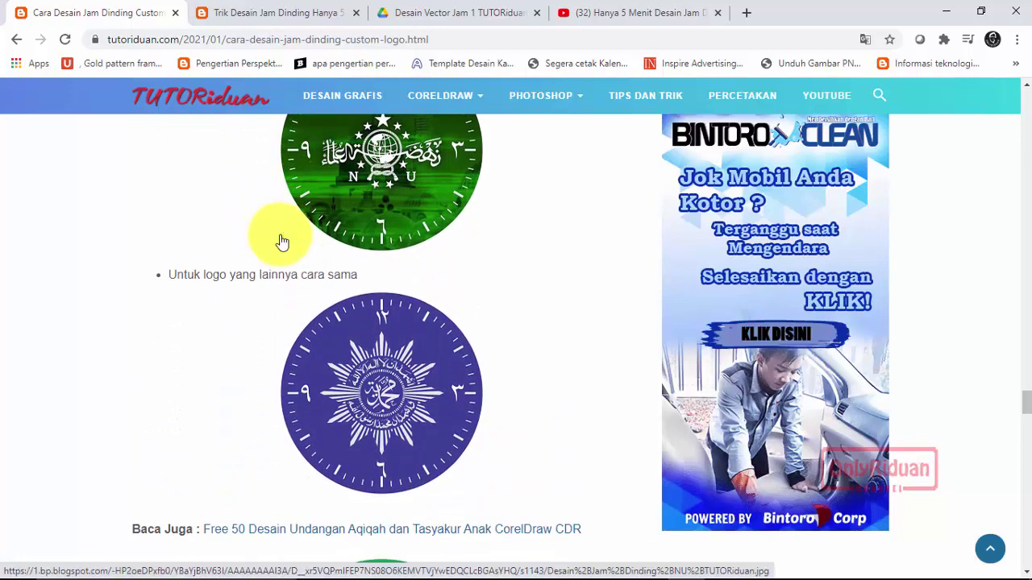
pyautogui.scroll(4, 277, 237)
pyautogui.scroll(2, 293, 223)
pyautogui.scroll(-1, 341, 196)
pyautogui.scroll(-4, 355, 217)
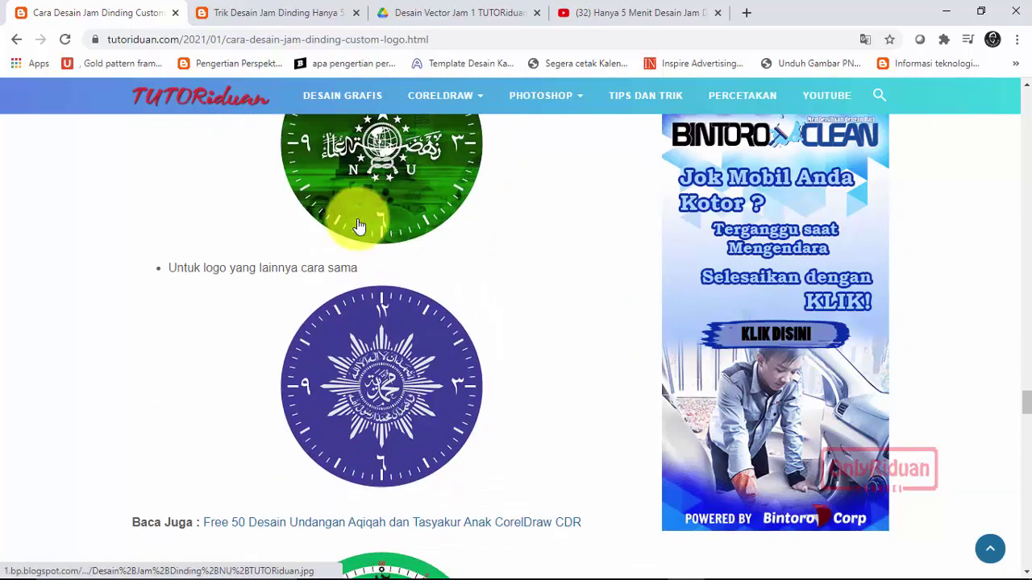
pyautogui.scroll(-2, 357, 224)
pyautogui.scroll(-2, 367, 229)
pyautogui.scroll(-1, 375, 234)
pyautogui.scroll(-2, 370, 255)
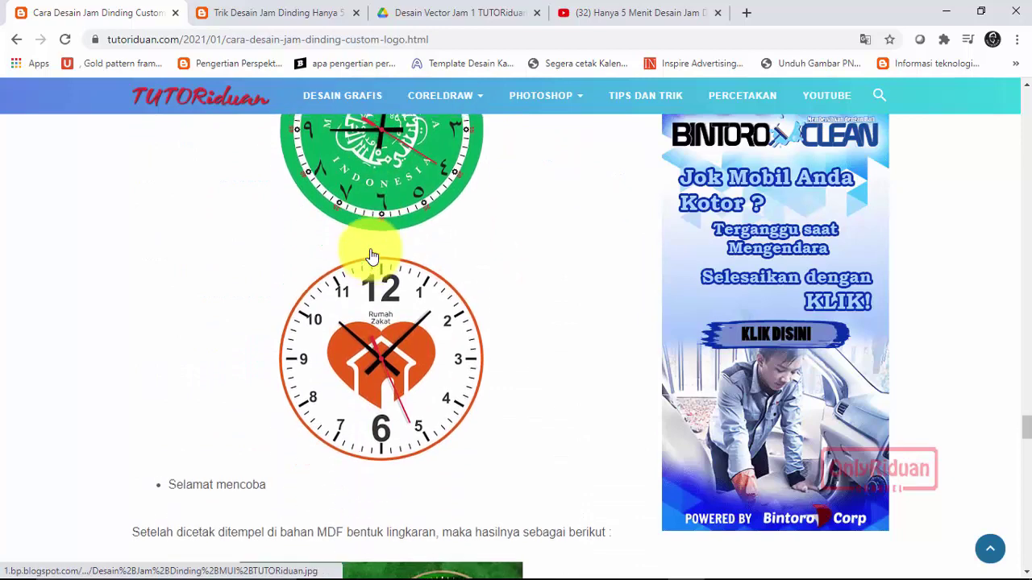
pyautogui.scroll(1, 370, 256)
pyautogui.scroll(-3, 371, 256)
pyautogui.scroll(-1, 371, 255)
pyautogui.scroll(1, 370, 255)
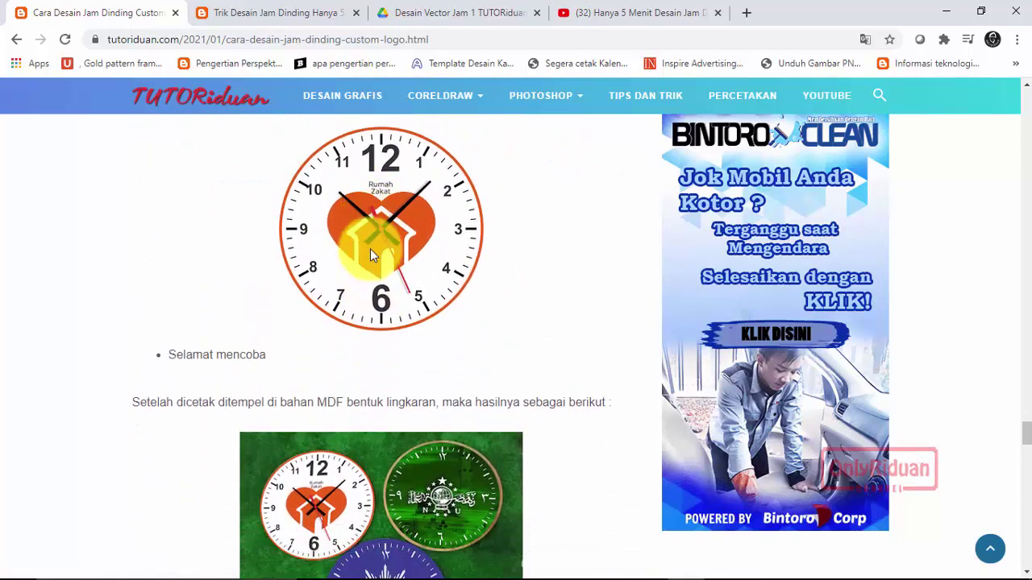
pyautogui.scroll(-2, 369, 256)
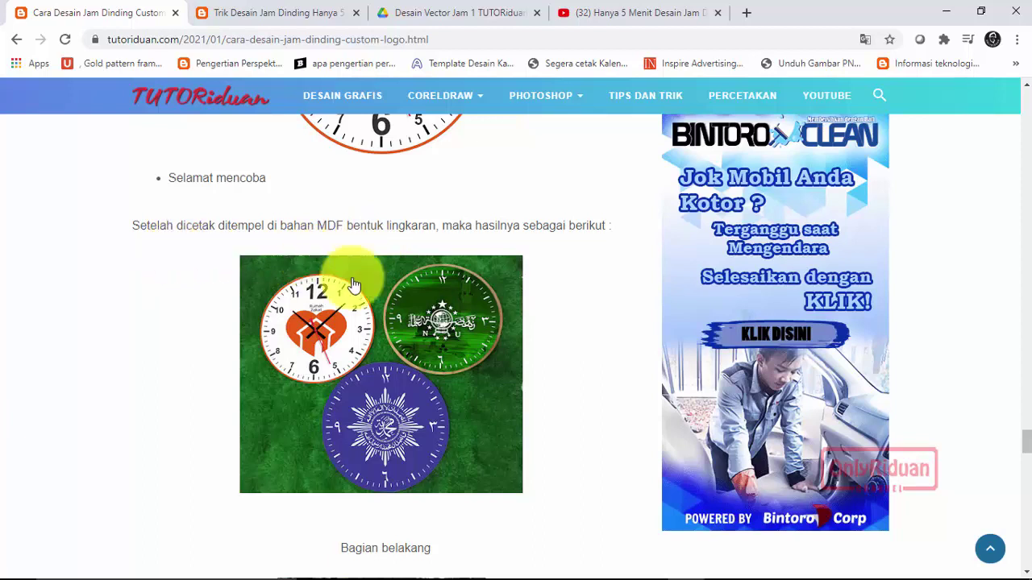
pyautogui.moveTo(380, 483)
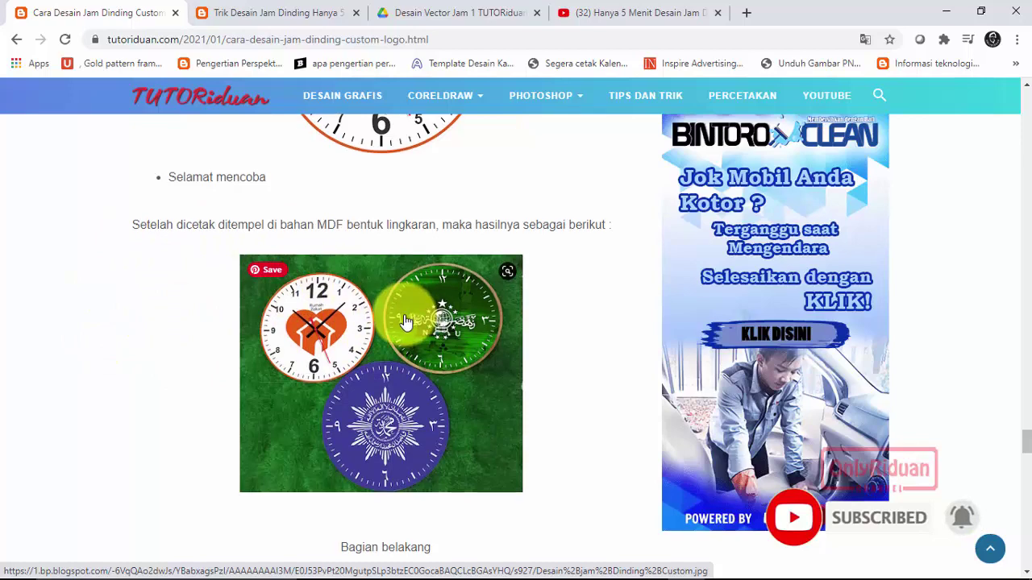
pyautogui.scroll(-3, 416, 315)
pyautogui.scroll(2, 403, 306)
pyautogui.scroll(-3, 426, 299)
pyautogui.scroll(-1, 419, 322)
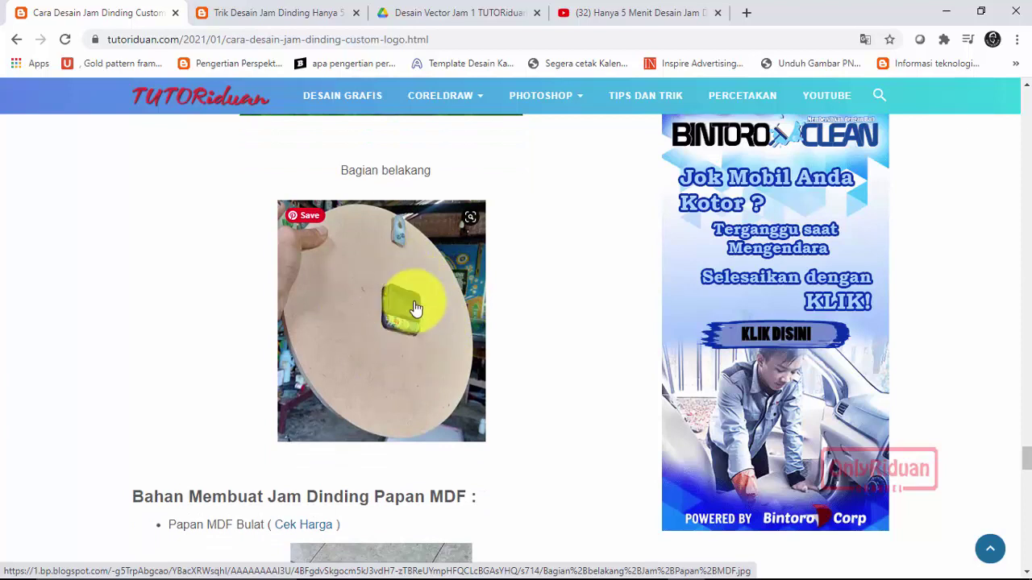
pyautogui.scroll(-1, 390, 266)
pyautogui.scroll(-3, 391, 266)
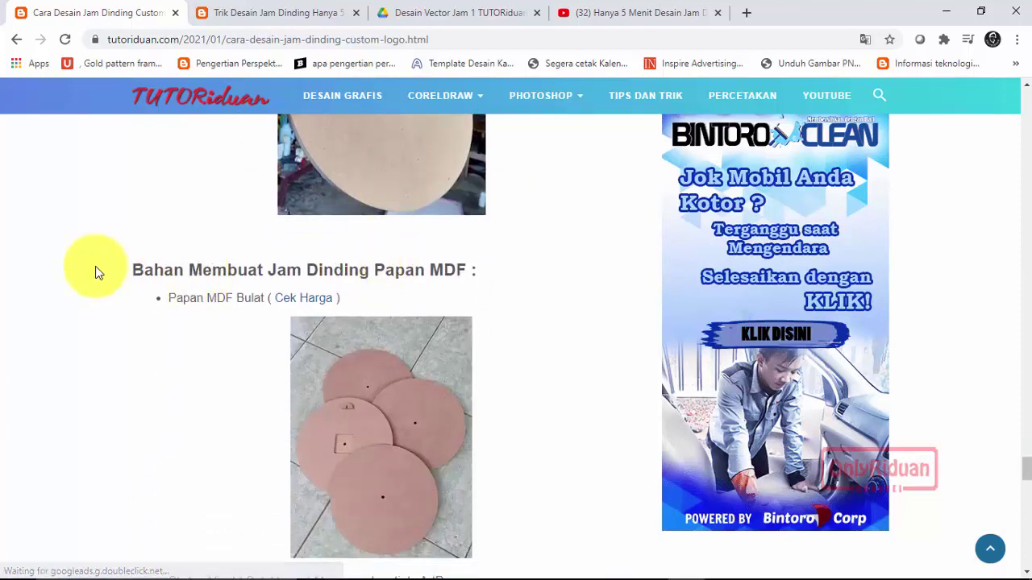
pyautogui.scroll(1, 134, 284)
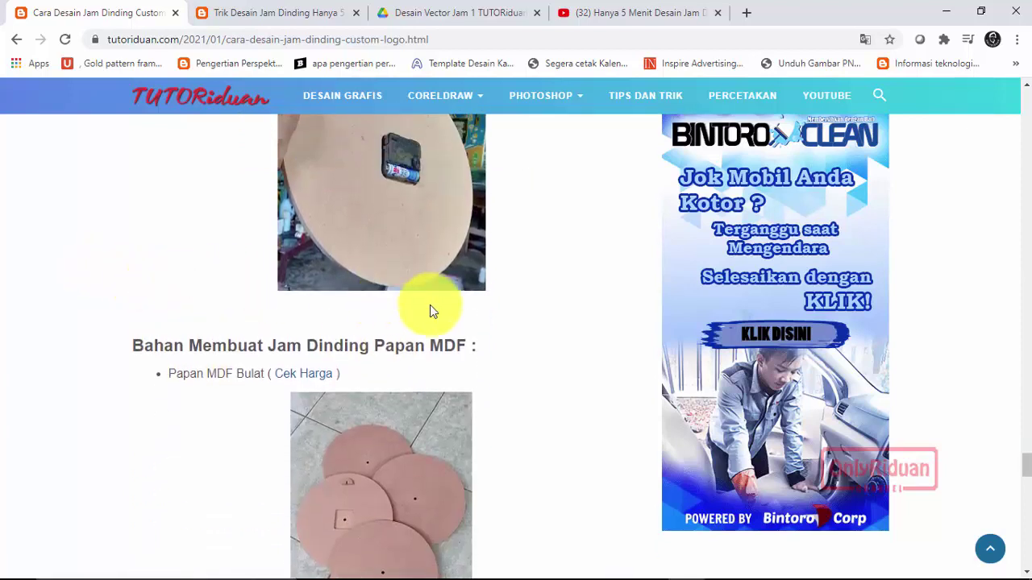
pyautogui.scroll(-2, 436, 298)
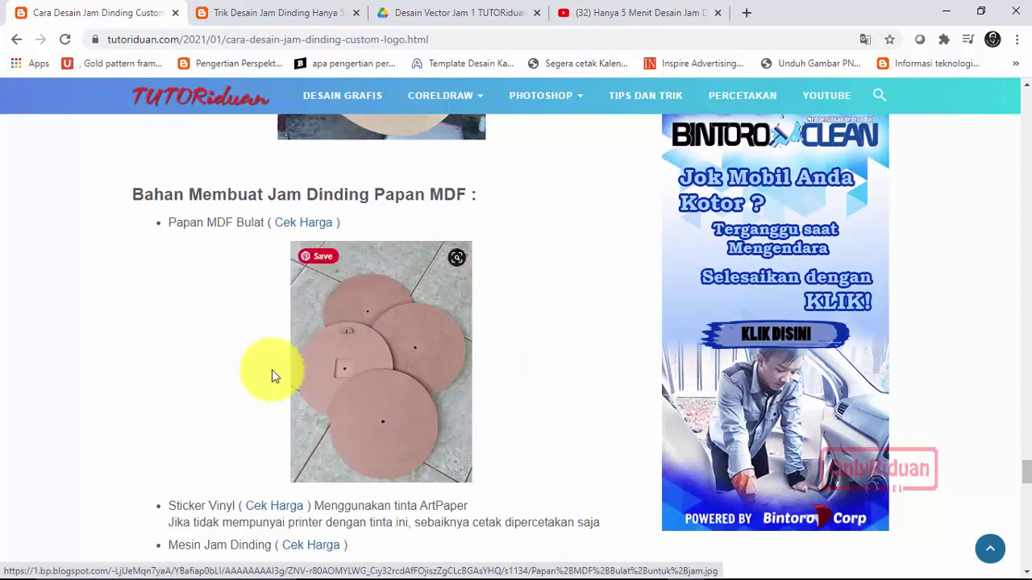
pyautogui.moveTo(381, 361)
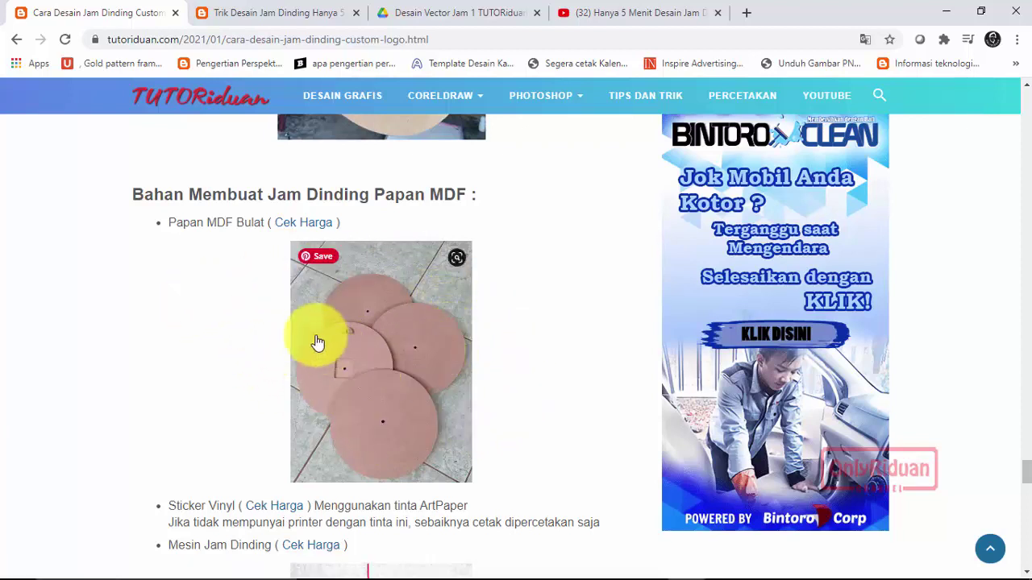
# Browse the 318 Tokopedia listings for round MDF boards, then return to the article
pyautogui.click(311, 231)
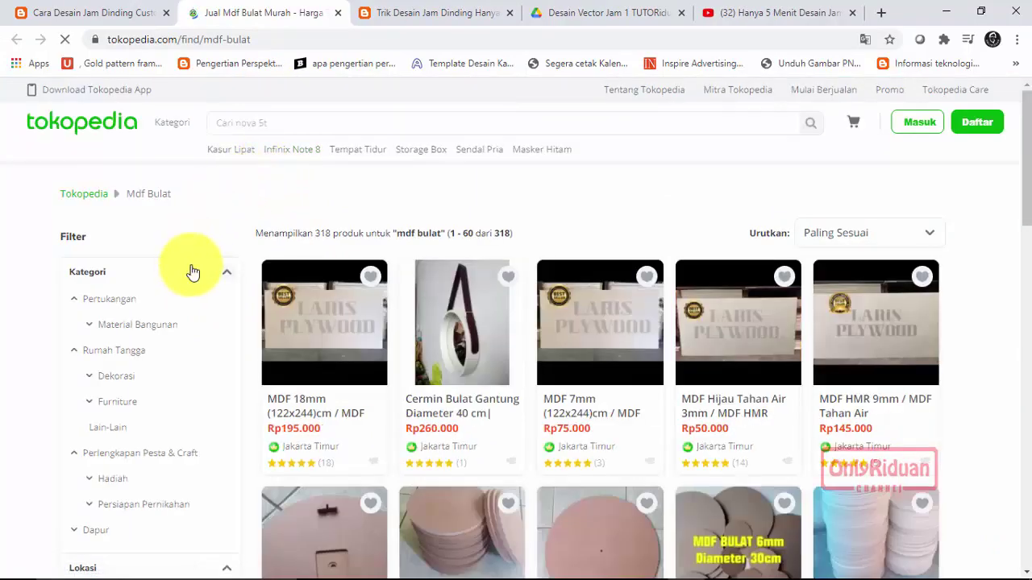
pyautogui.scroll(-3, 403, 323)
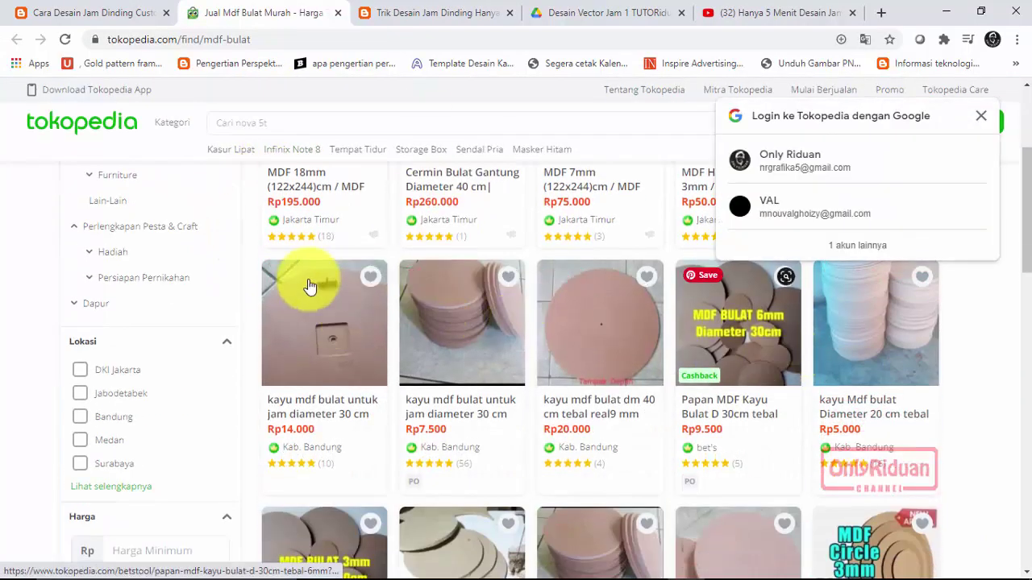
pyautogui.scroll(-3, 966, 156)
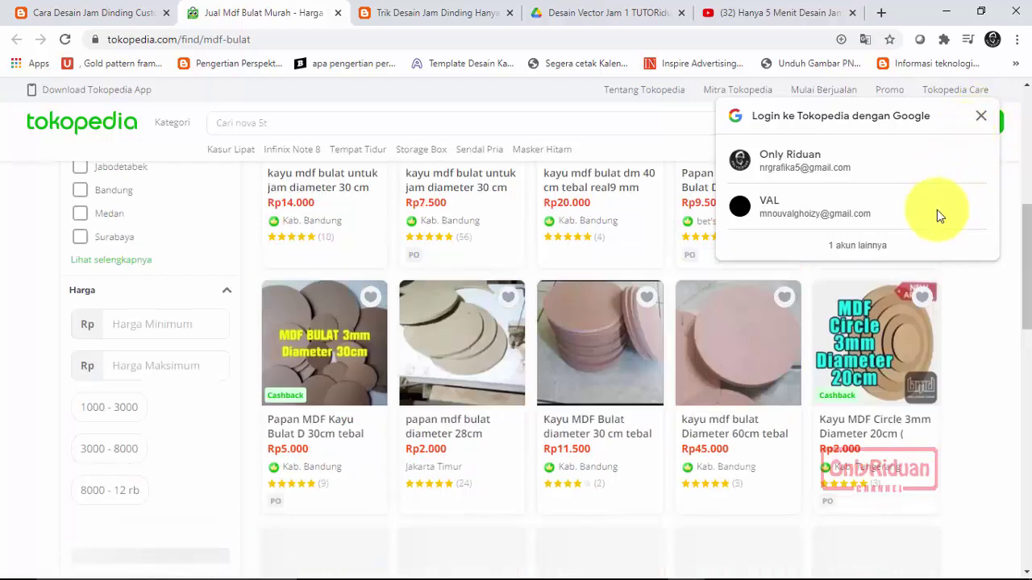
pyautogui.scroll(-1, 951, 165)
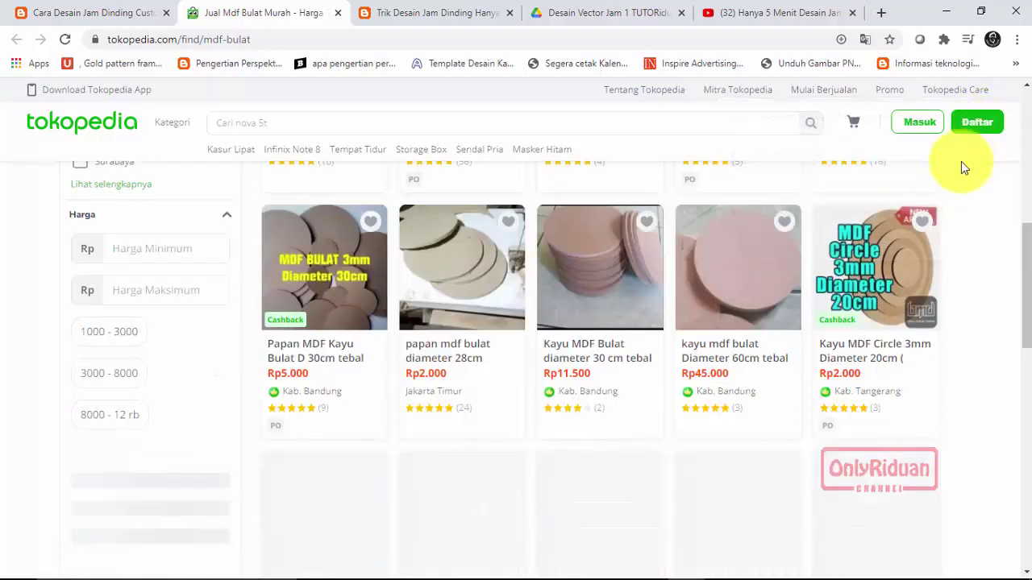
pyautogui.scroll(-1, 557, 347)
pyautogui.scroll(-3, 545, 282)
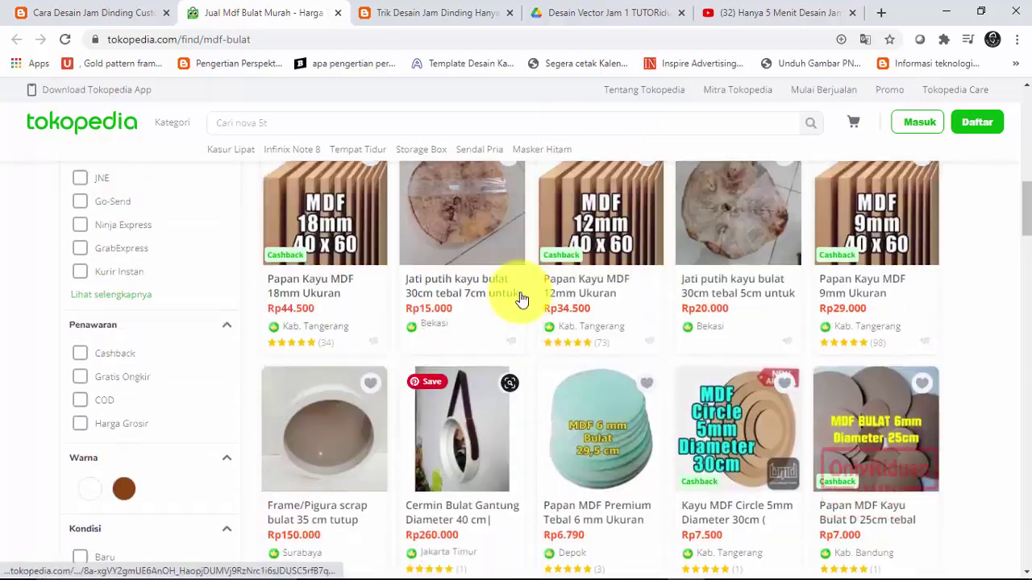
pyautogui.scroll(2, 520, 298)
pyautogui.scroll(1, 575, 322)
pyautogui.scroll(3, 569, 323)
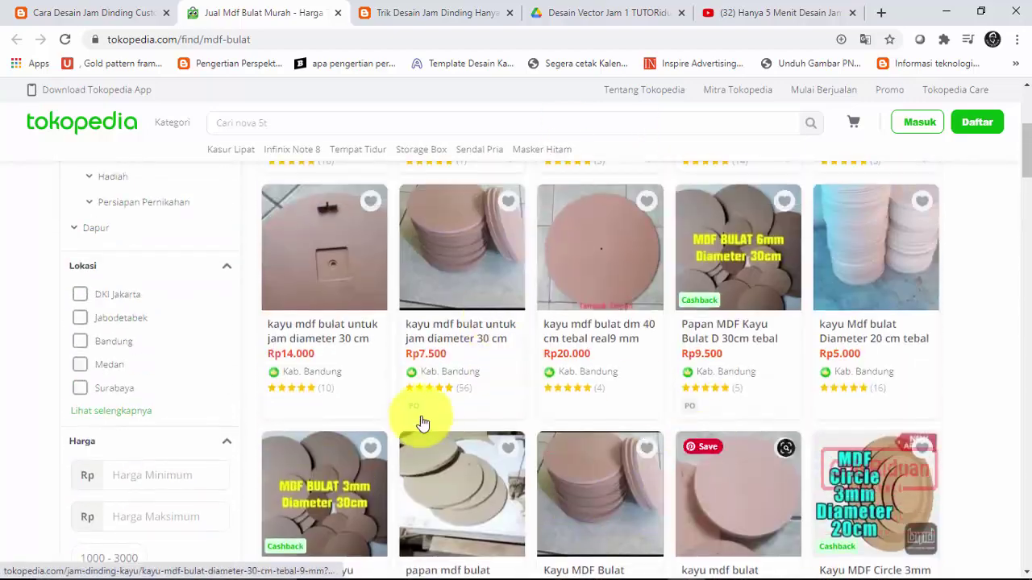
pyautogui.click(95, 12)
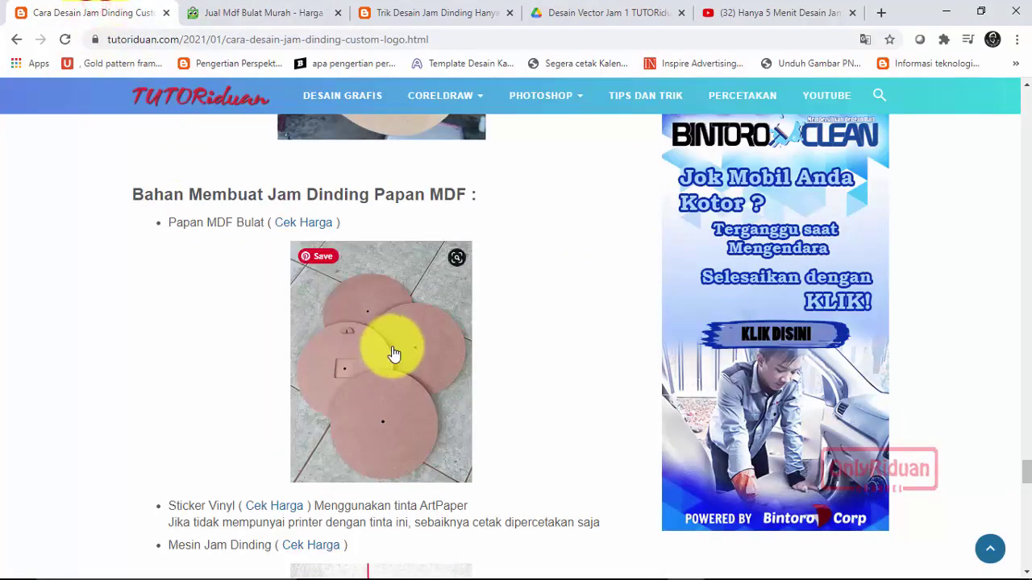
# Open Tokopedia price listings for A3 vinyl stickers and come back to the article
pyautogui.scroll(-2, 282, 349)
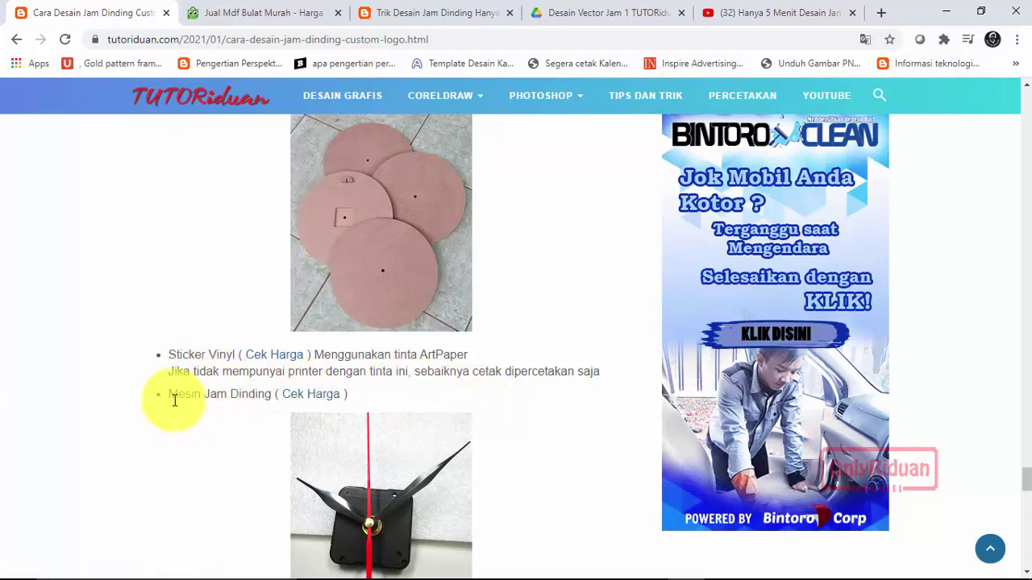
pyautogui.click(276, 360)
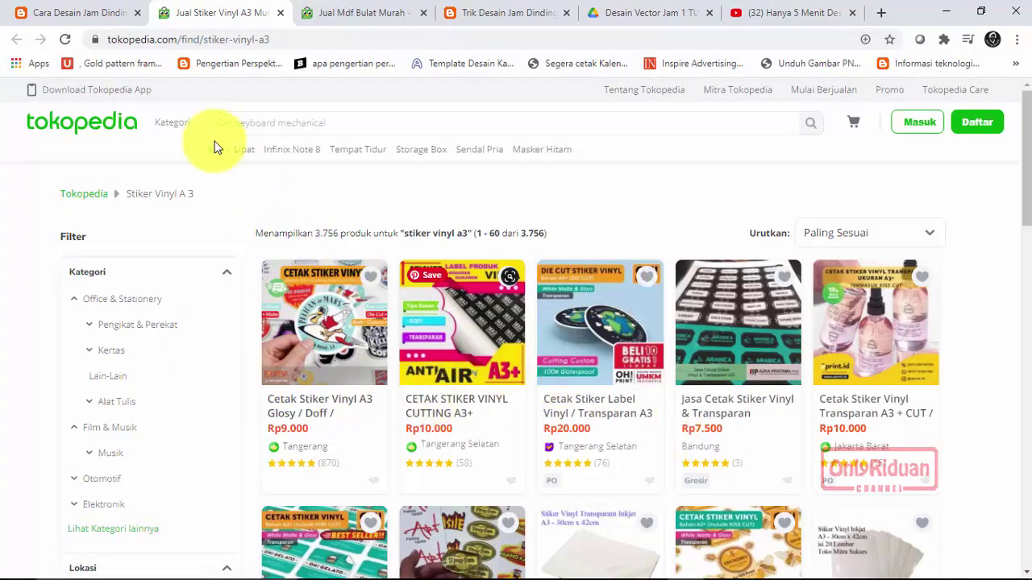
pyautogui.click(84, 13)
# Browse Tokopedia listings for wall-clock movements, priced from Rp3.700
pyautogui.scroll(-2, 387, 368)
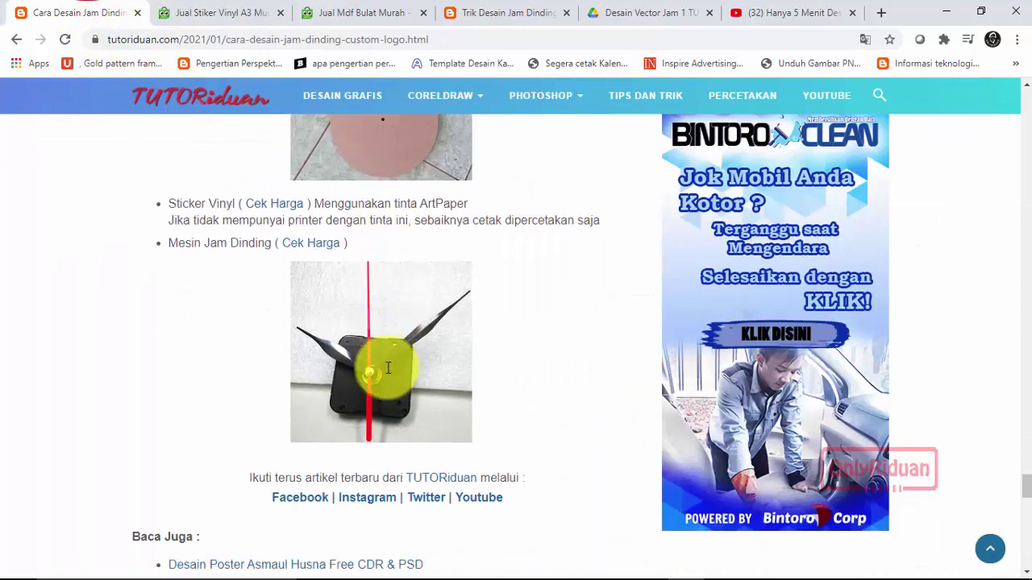
pyautogui.moveTo(380, 351)
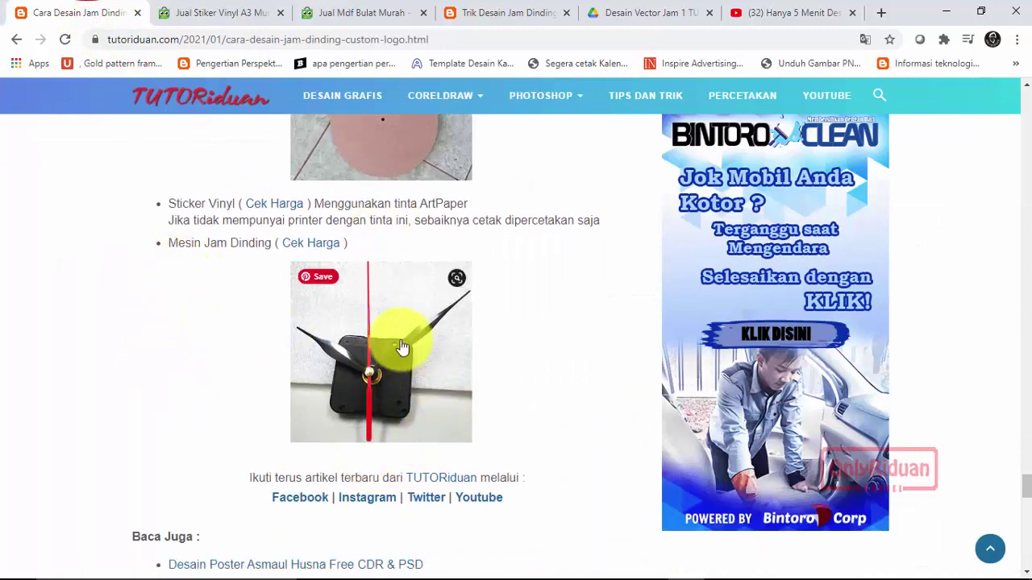
pyautogui.click(314, 243)
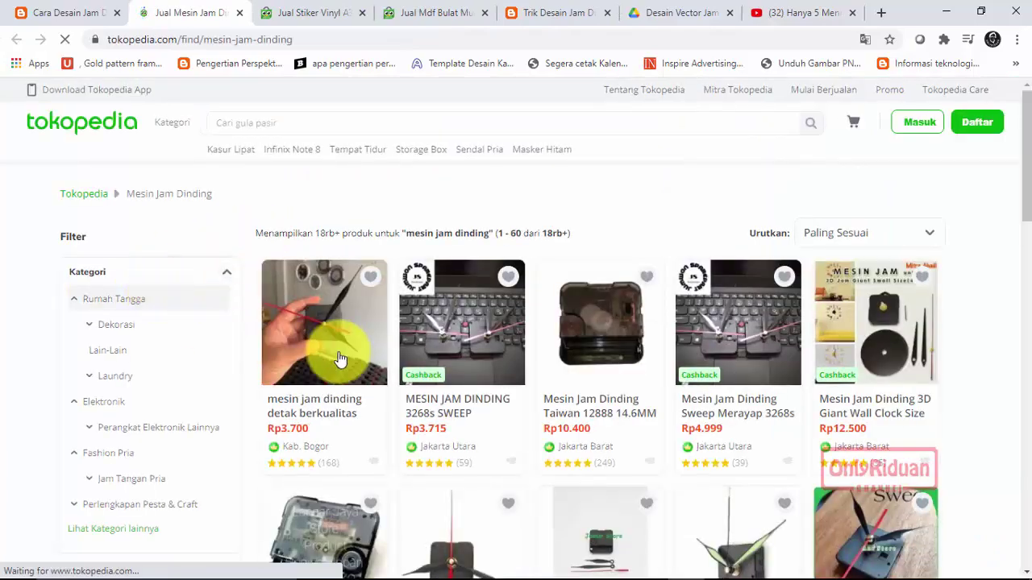
pyautogui.scroll(-1, 339, 354)
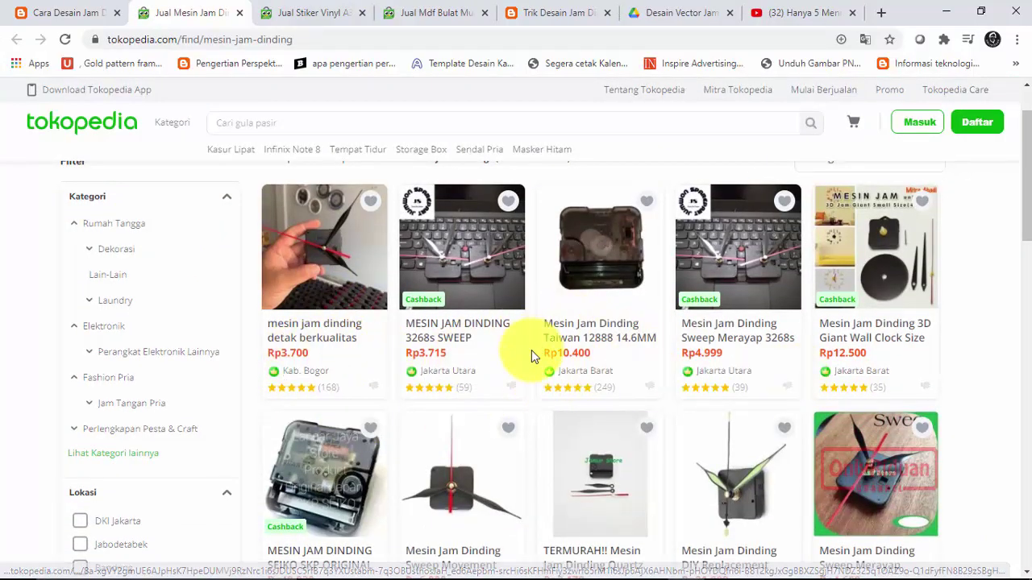
pyautogui.scroll(-1, 528, 355)
pyautogui.scroll(-2, 524, 358)
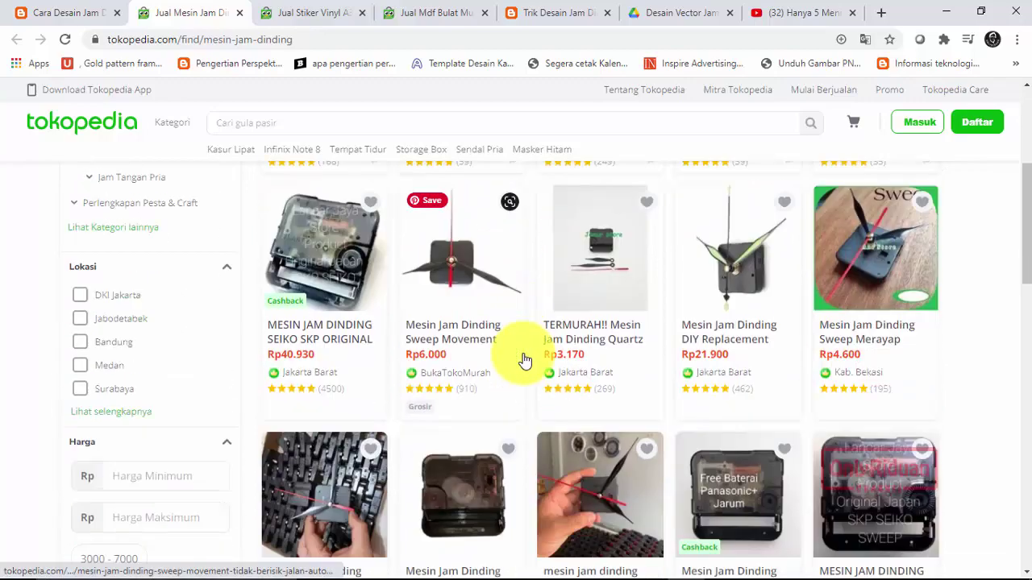
pyautogui.scroll(-1, 564, 339)
pyautogui.scroll(3, 564, 298)
pyautogui.scroll(2, 513, 306)
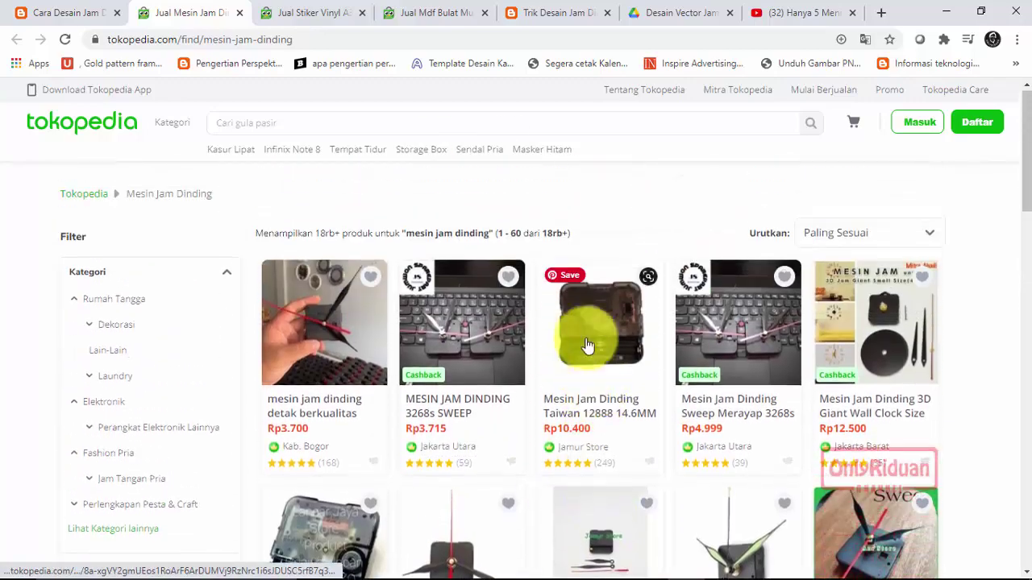
# Close the Mesin, Stiker Vinyl and Mdf Bulat shop tabs and scroll back up the article
pyautogui.click(239, 13)
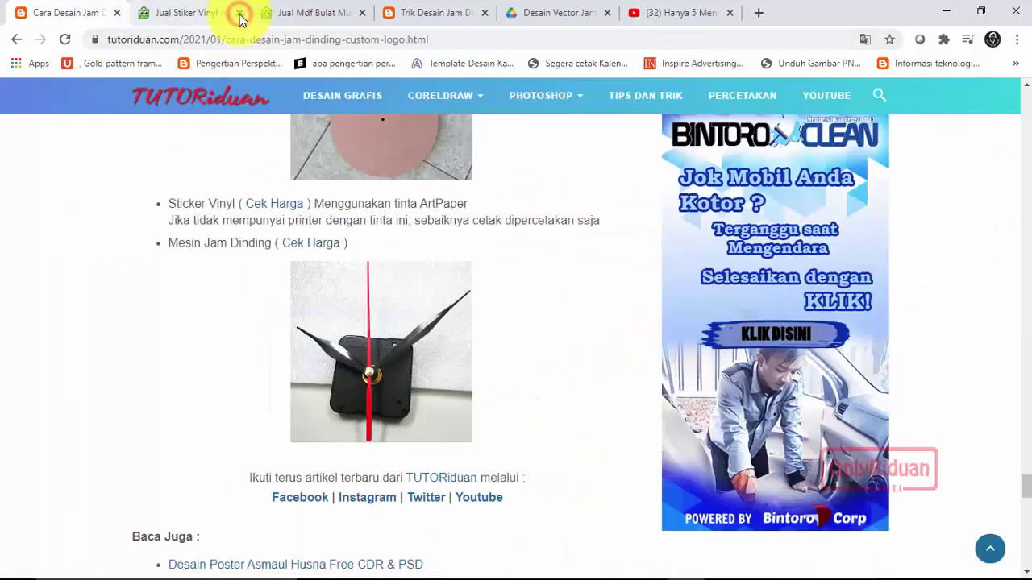
pyautogui.click(239, 13)
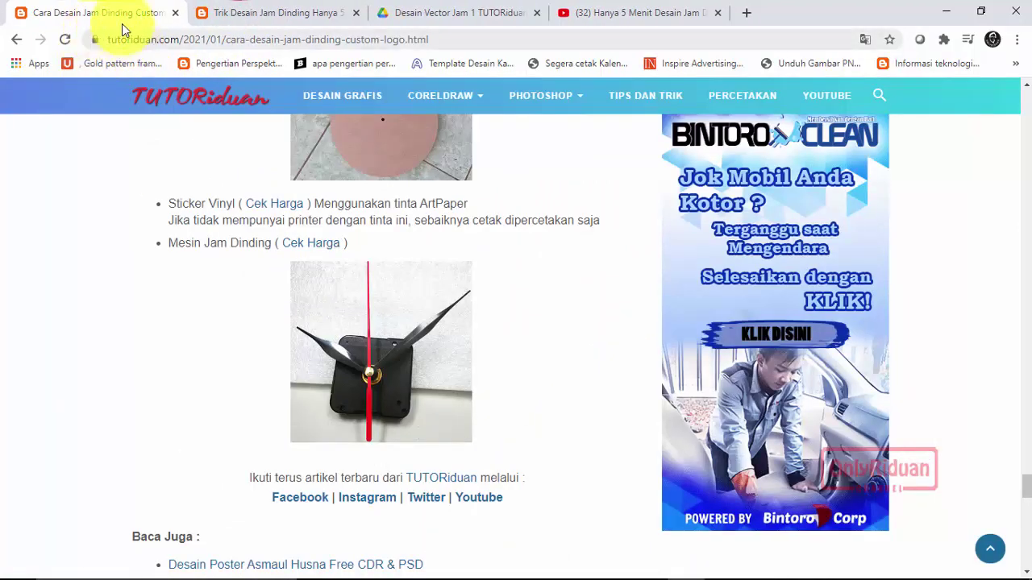
pyautogui.scroll(-1, 385, 294)
pyautogui.scroll(3, 385, 295)
pyautogui.scroll(3, 333, 358)
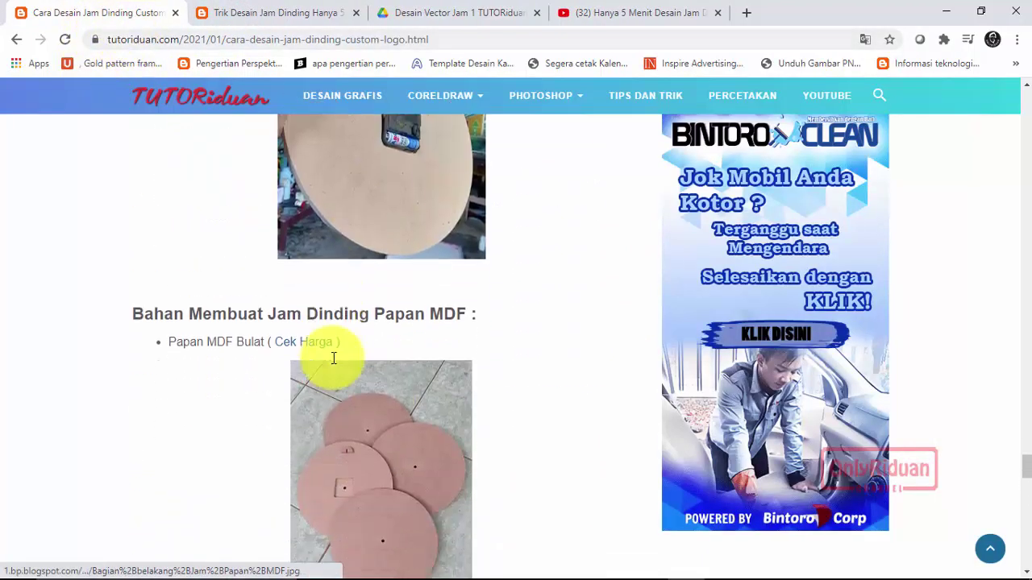
pyautogui.scroll(2, 334, 358)
pyautogui.scroll(4, 341, 360)
pyautogui.scroll(3, 342, 359)
pyautogui.scroll(3, 344, 358)
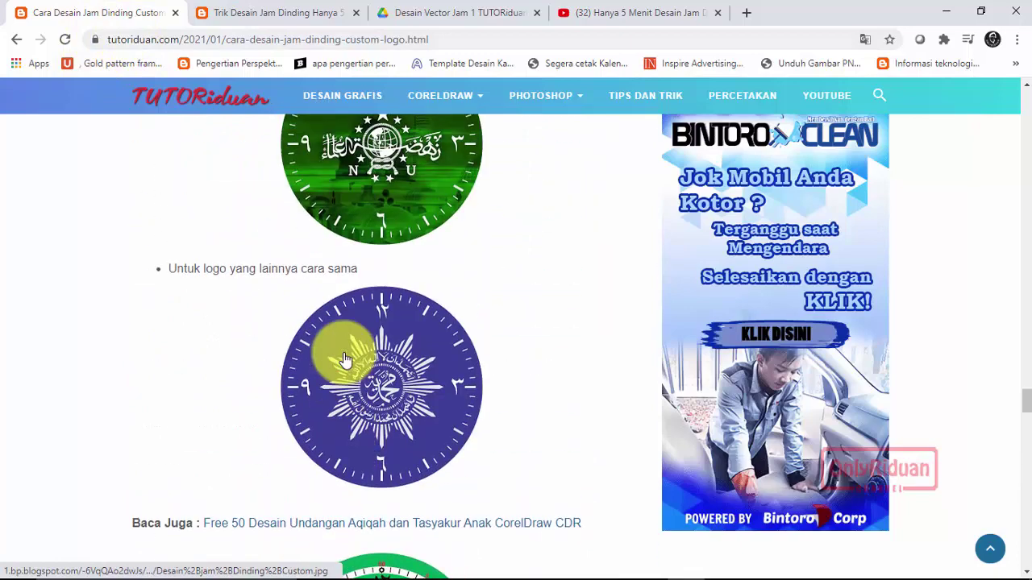
pyautogui.scroll(5, 344, 359)
pyautogui.scroll(3, 344, 359)
# Scroll over the four free-logo wall clock article once more, then minimize the browser
pyautogui.scroll(-2, 345, 360)
pyautogui.scroll(3, 344, 360)
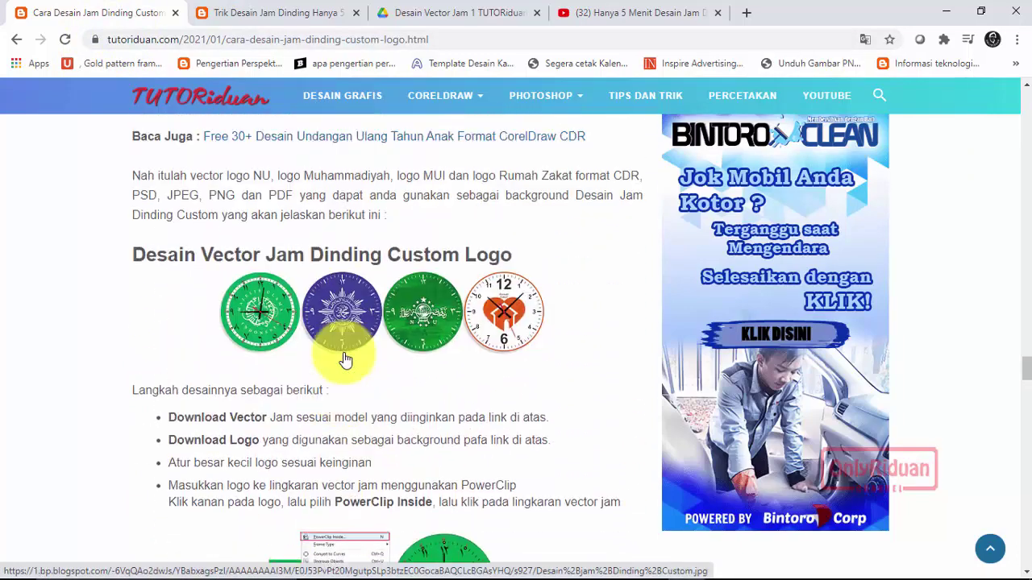
pyautogui.scroll(-2, 345, 361)
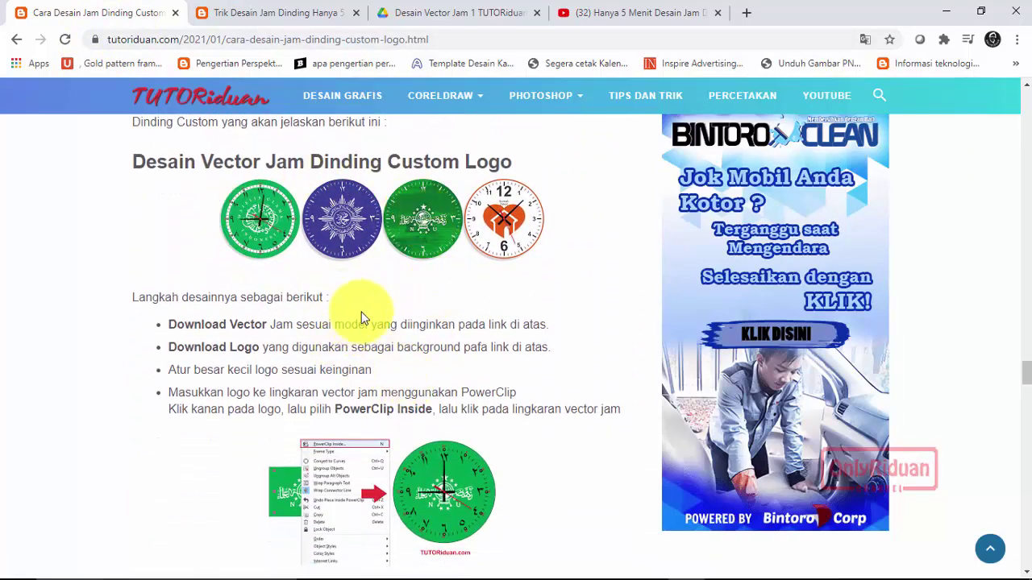
pyautogui.scroll(-2, 370, 314)
pyautogui.scroll(-2, 382, 313)
pyautogui.scroll(-1, 382, 312)
pyautogui.scroll(-2, 382, 313)
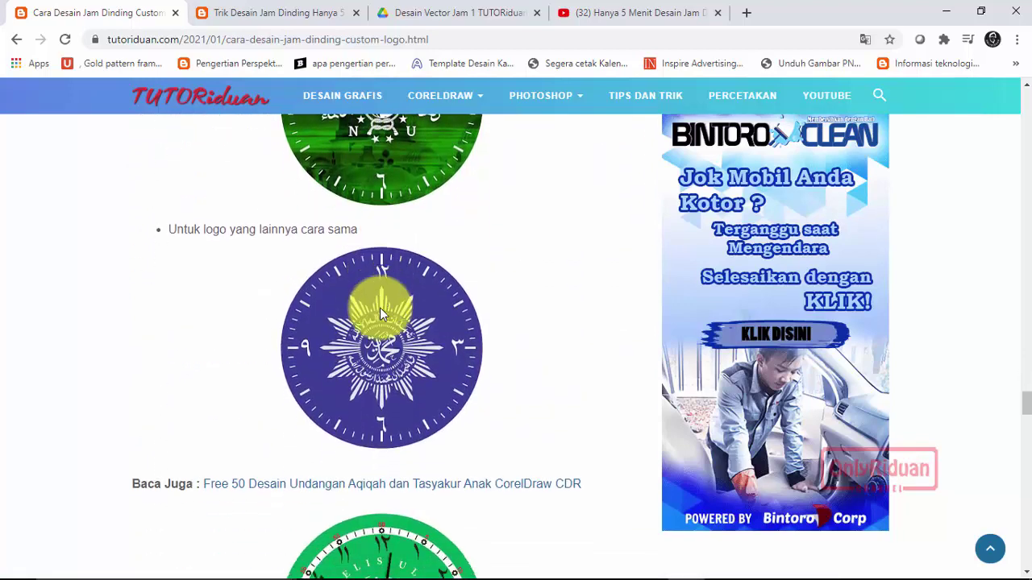
pyautogui.scroll(-2, 382, 314)
pyautogui.scroll(-2, 382, 315)
pyautogui.scroll(2, 382, 314)
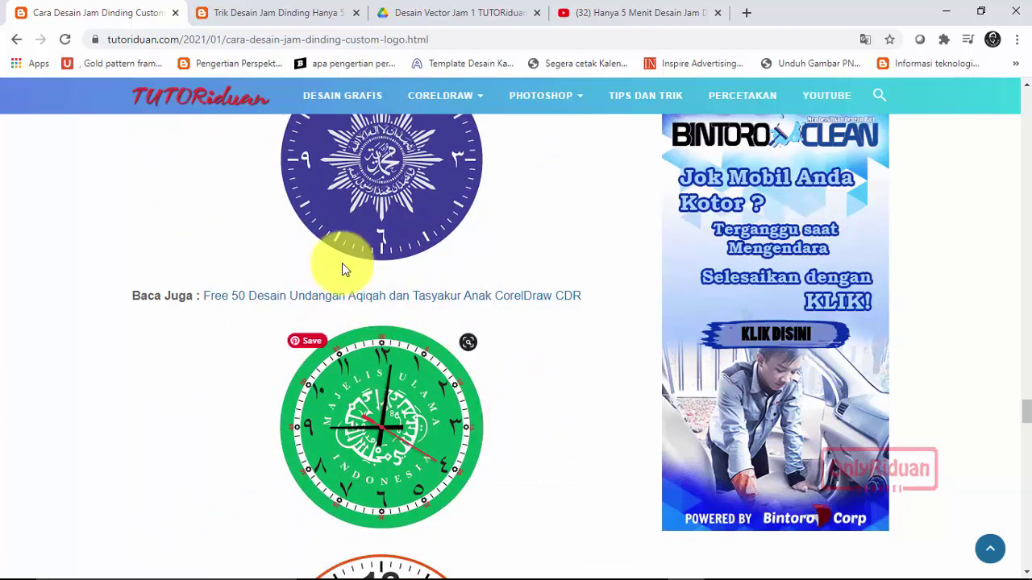
pyautogui.click(952, 10)
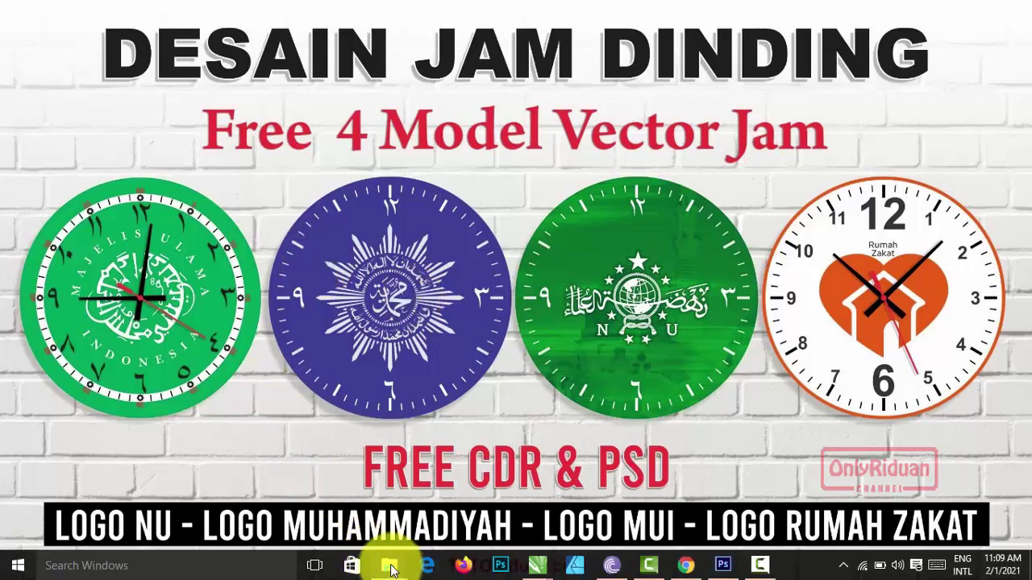
# Open Desain Vector Jam Model 1 TUTORiduan.cdr from Vector Jam > Desain Vector Jam 1
pyautogui.moveTo(389, 566)
pyautogui.click(372, 528)
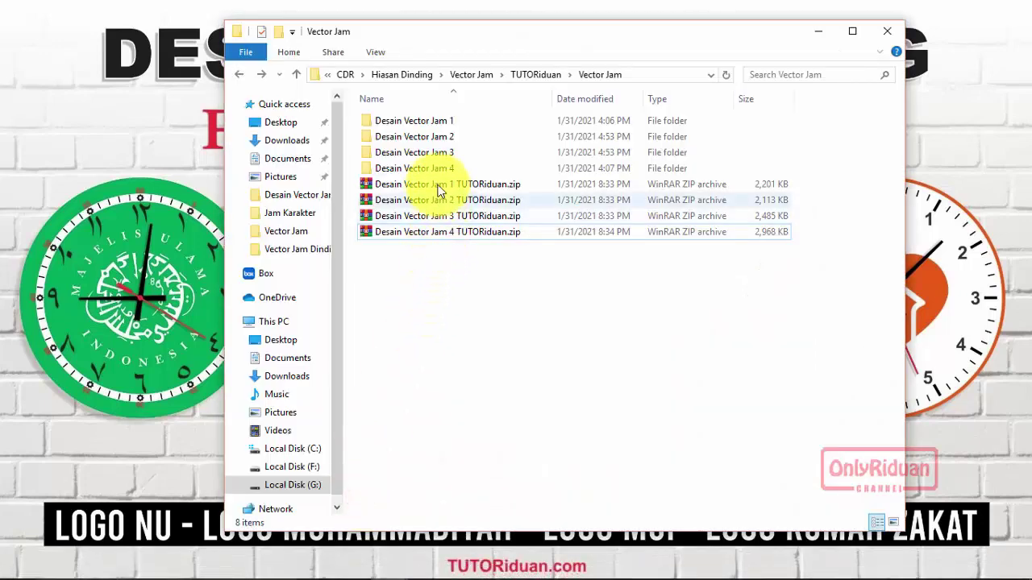
pyautogui.doubleClick(411, 121)
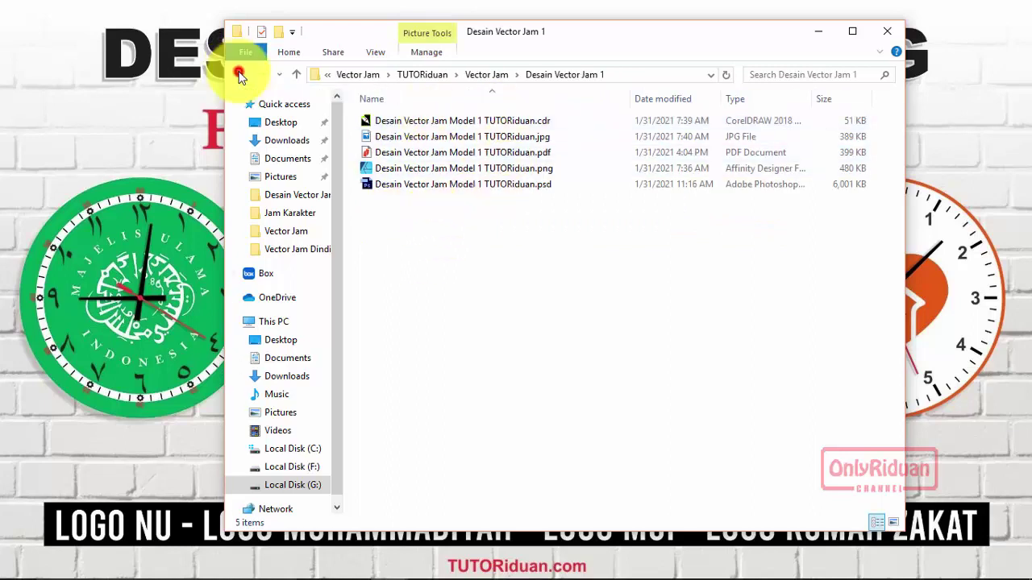
pyautogui.click(240, 75)
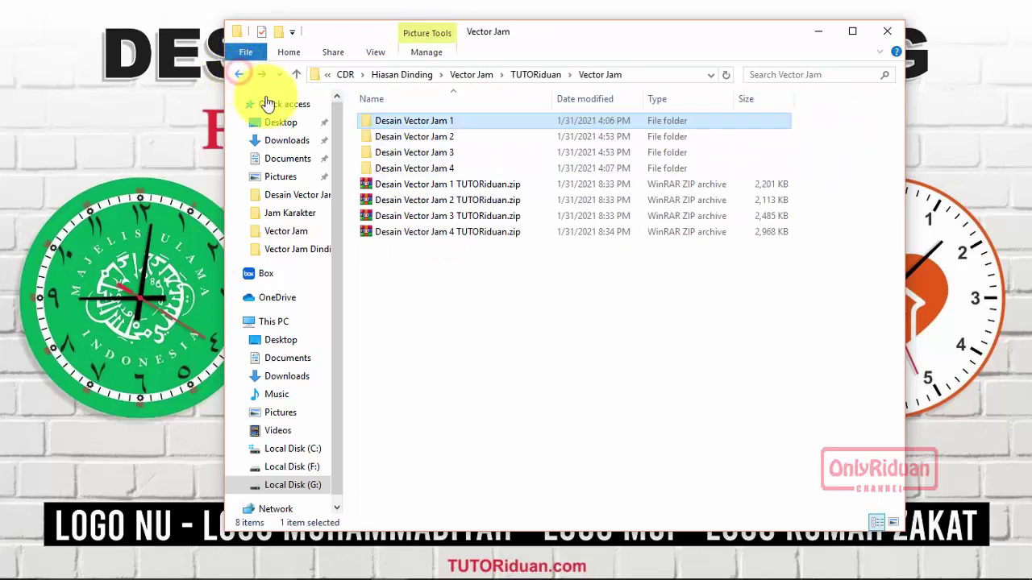
pyautogui.click(414, 152)
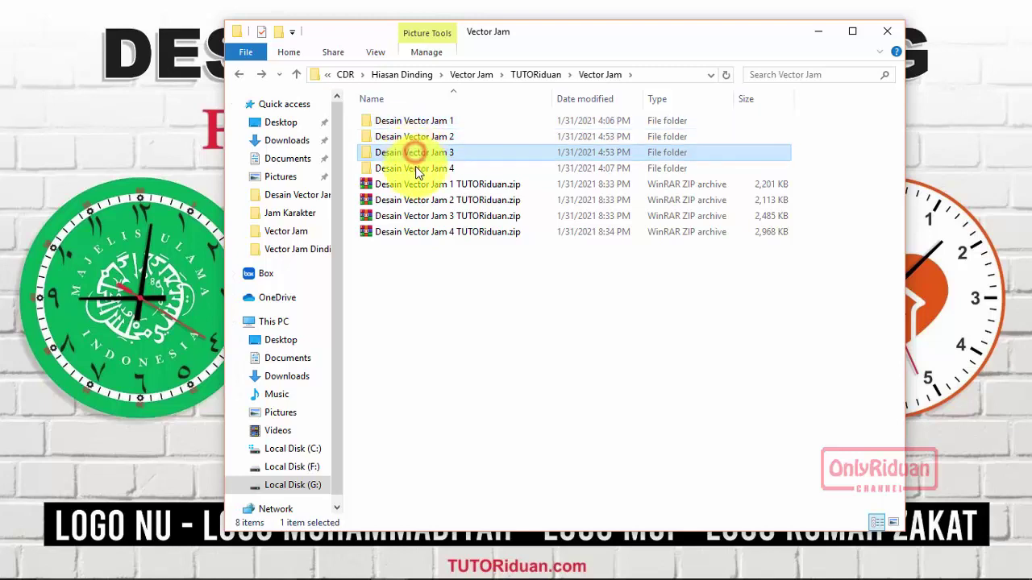
pyautogui.doubleClick(426, 123)
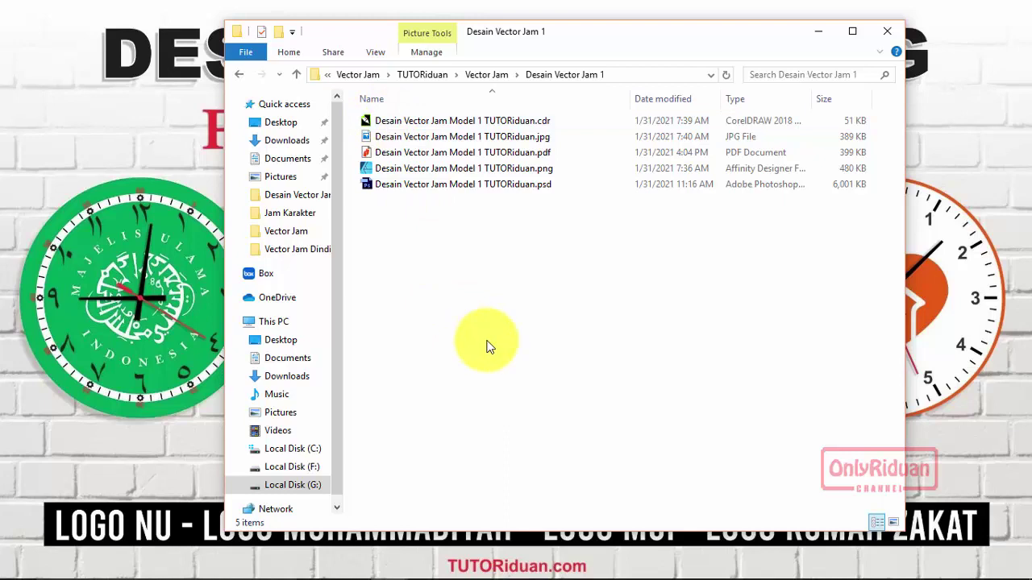
pyautogui.doubleClick(401, 127)
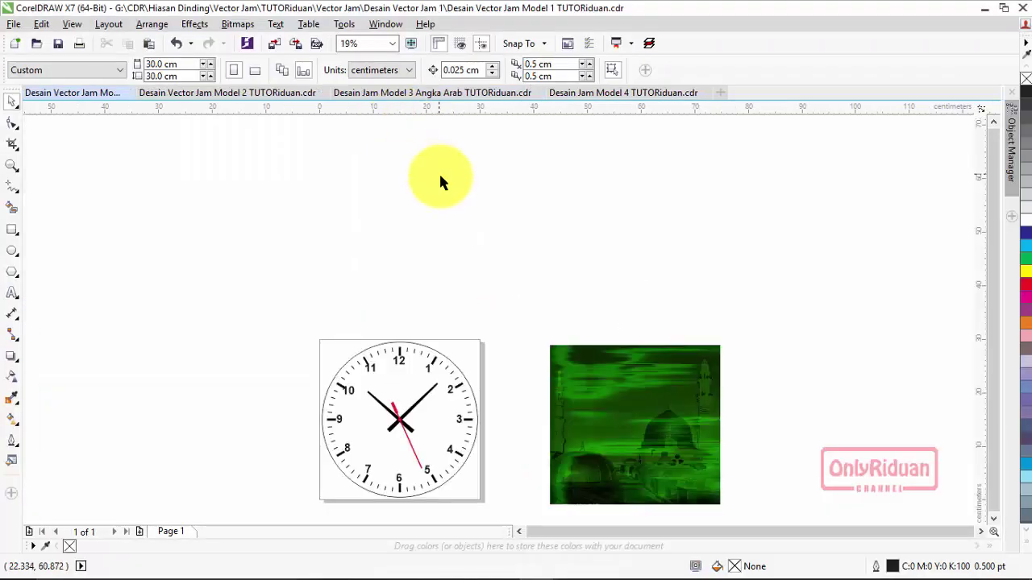
# Zoom into the clock and move the green mosque image off to the right
pyautogui.click(12, 164)
pyautogui.moveTo(313, 326); pyautogui.dragTo(484, 498)
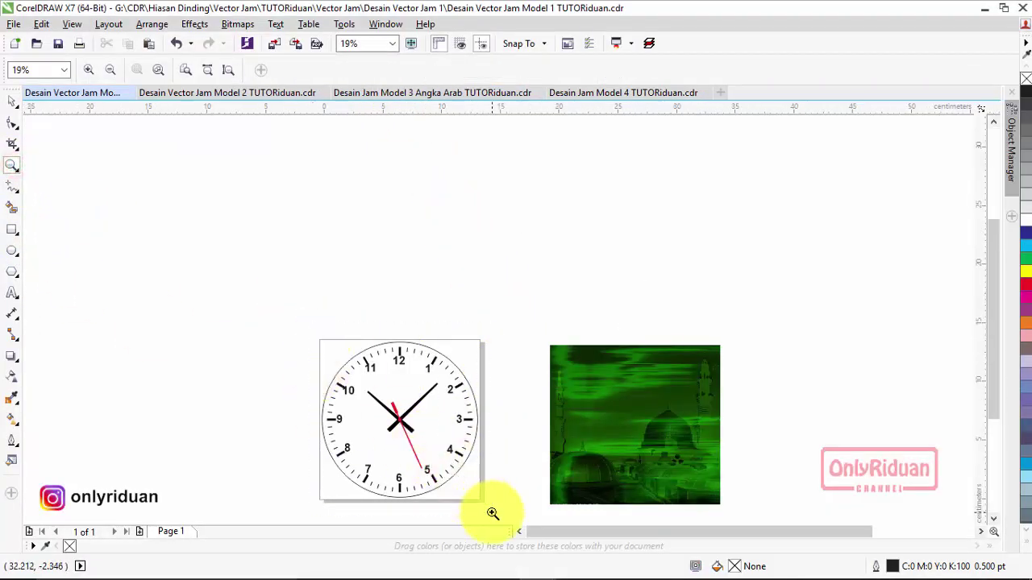
pyautogui.click(12, 101)
pyautogui.moveTo(841, 253); pyautogui.dragTo(946, 242)
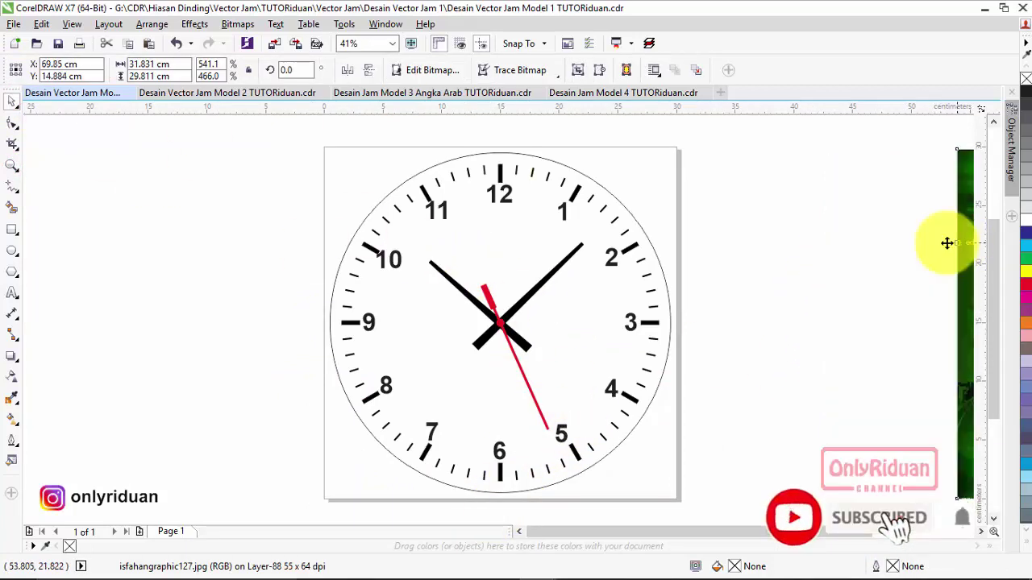
# Dismiss the update bars and bring the Desain Jam Model 3 Angka Arab drawing to front
pyautogui.click(987, 113)
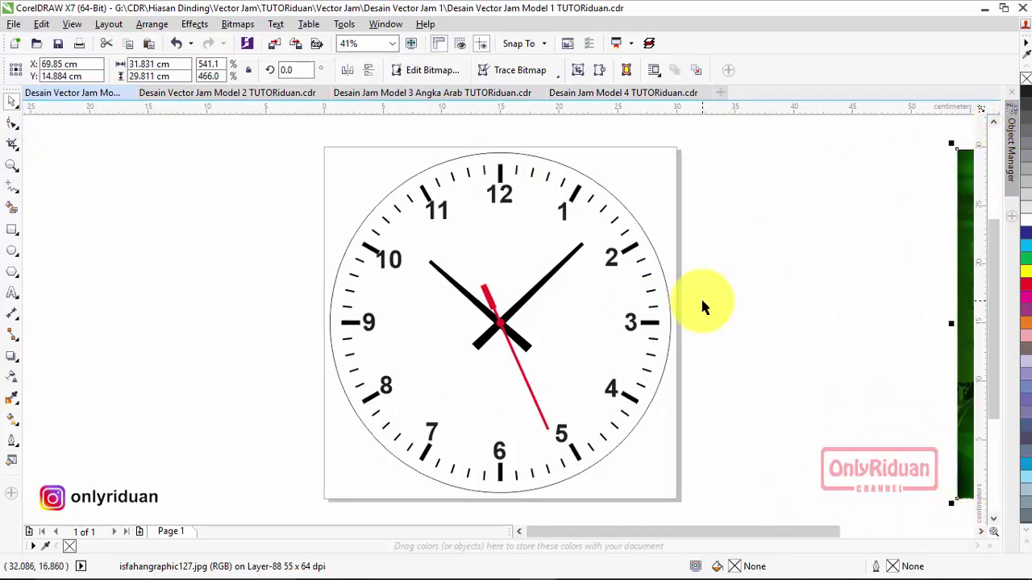
pyautogui.click(446, 94)
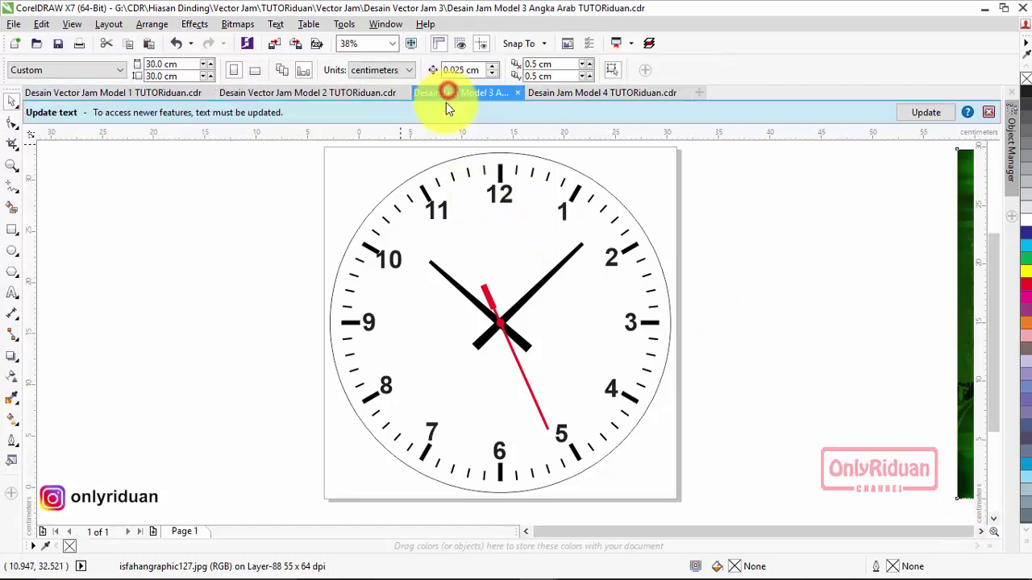
pyautogui.click(989, 113)
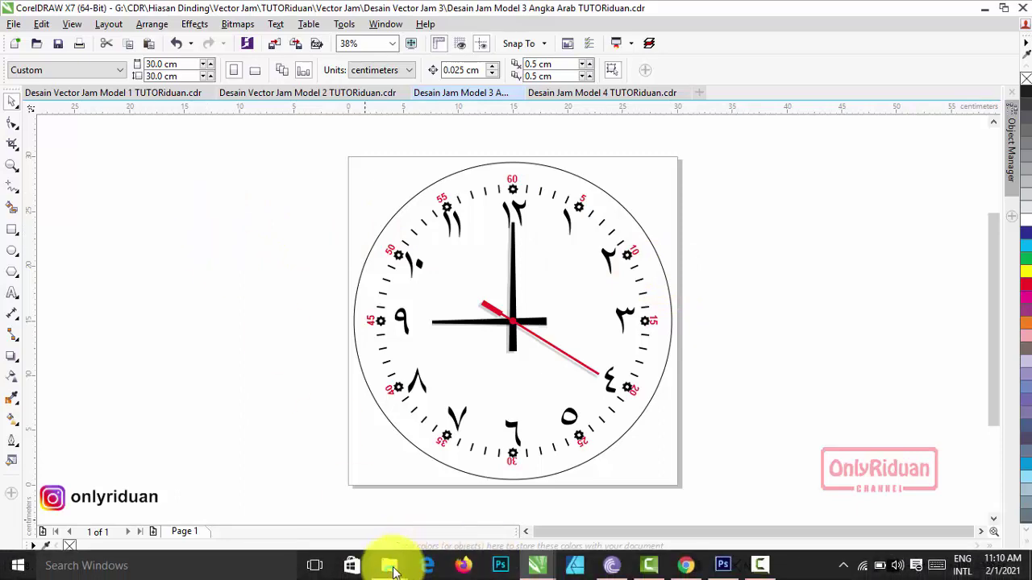
# Bring back File Explorer and navigate to the TUTORiduan > File folder
pyautogui.moveTo(389, 565)
pyautogui.click(353, 530)
pyautogui.moveTo(246, 95)
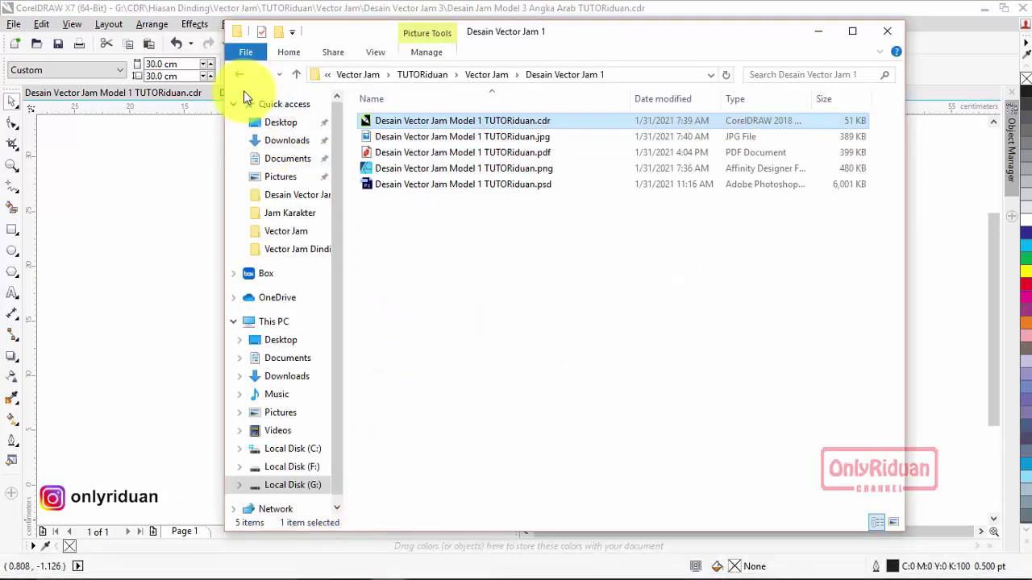
pyautogui.click(240, 76)
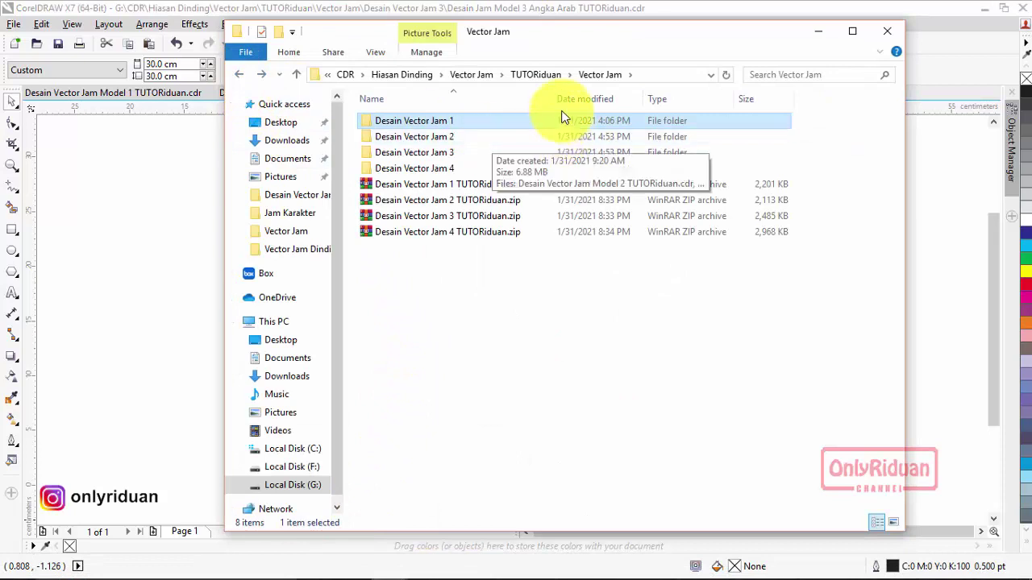
pyautogui.click(544, 74)
pyautogui.doubleClick(394, 121)
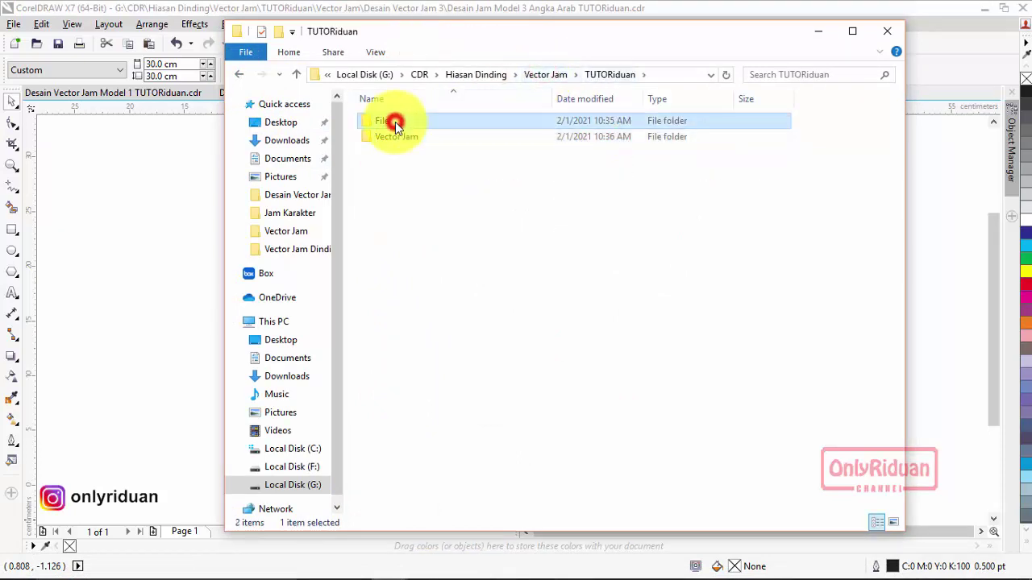
# Extract Logo NU TUTORiduan.zip here with its password and open the extracted Logo NU.cdr
pyautogui.click(577, 170)
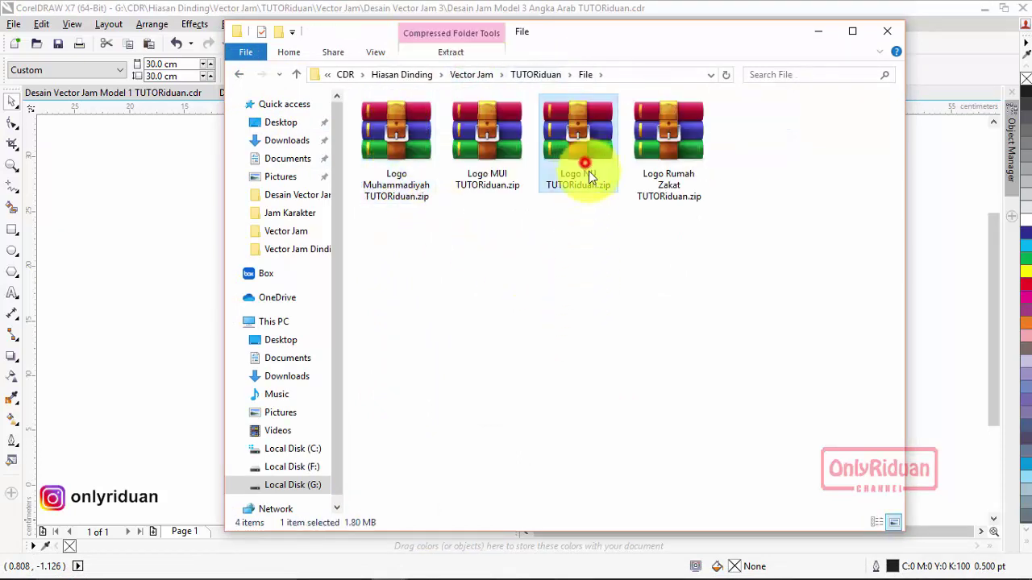
pyautogui.rightClick(578, 192)
pyautogui.click(617, 205)
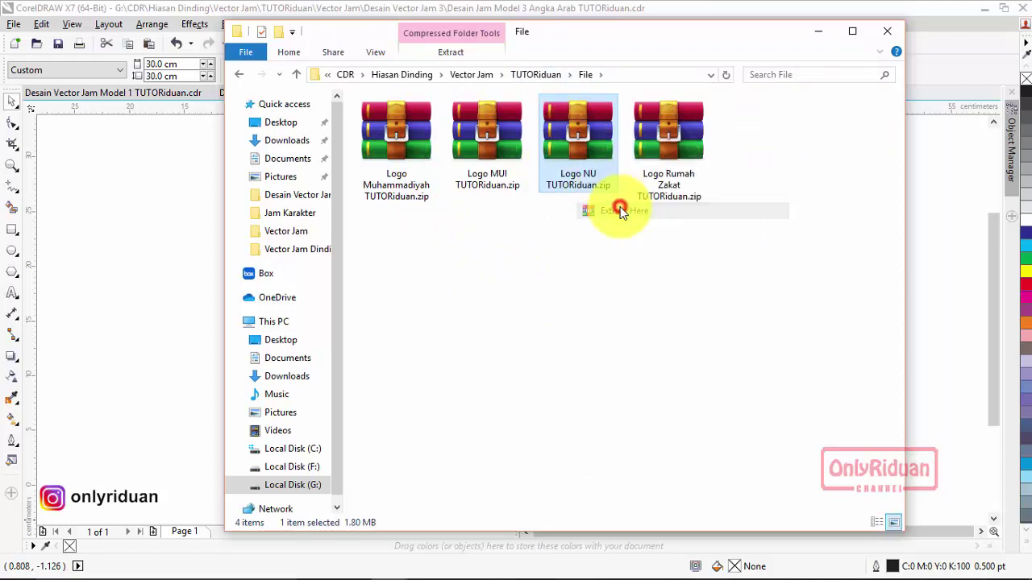
pyautogui.write('onlyriduan')
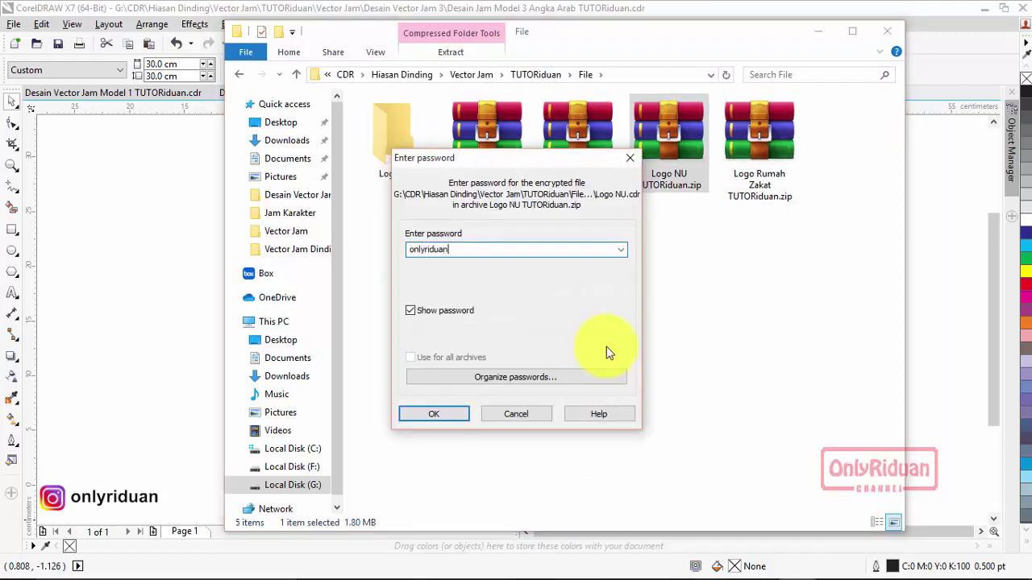
pyautogui.click(435, 415)
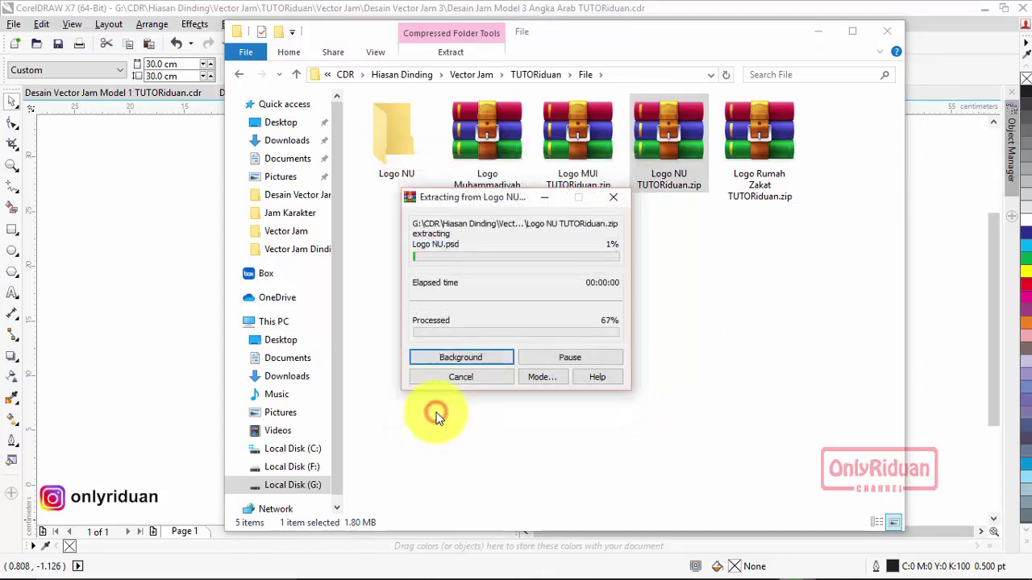
pyautogui.doubleClick(403, 151)
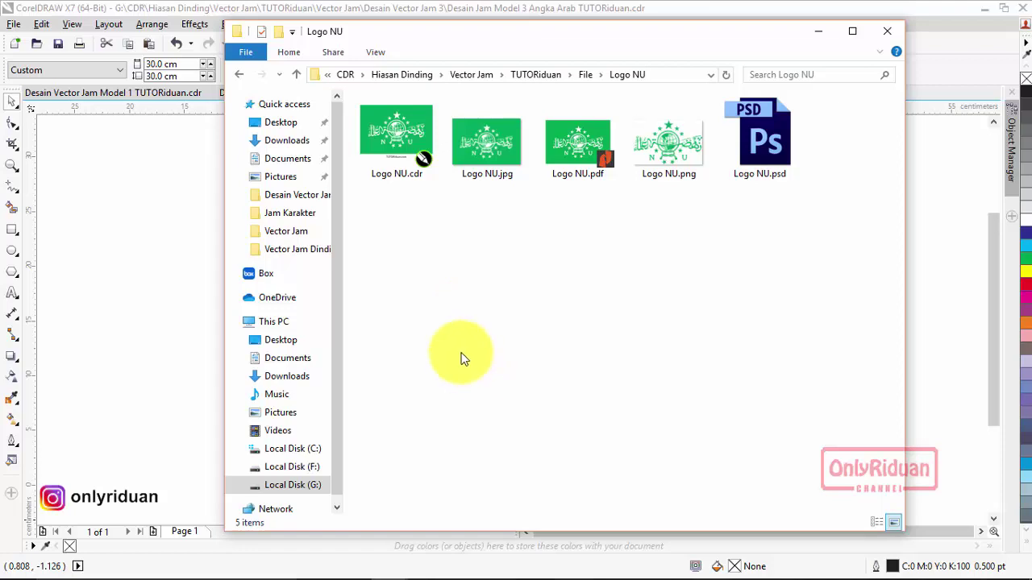
pyautogui.doubleClick(407, 161)
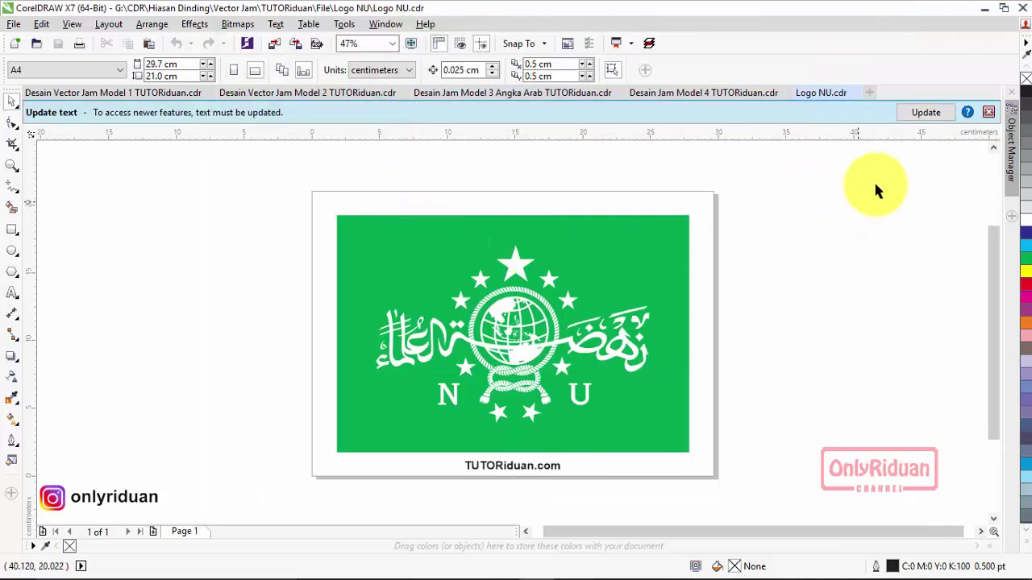
# Copy the whole NU logo and paste it to the left of the Model 3 clock
pyautogui.click(987, 115)
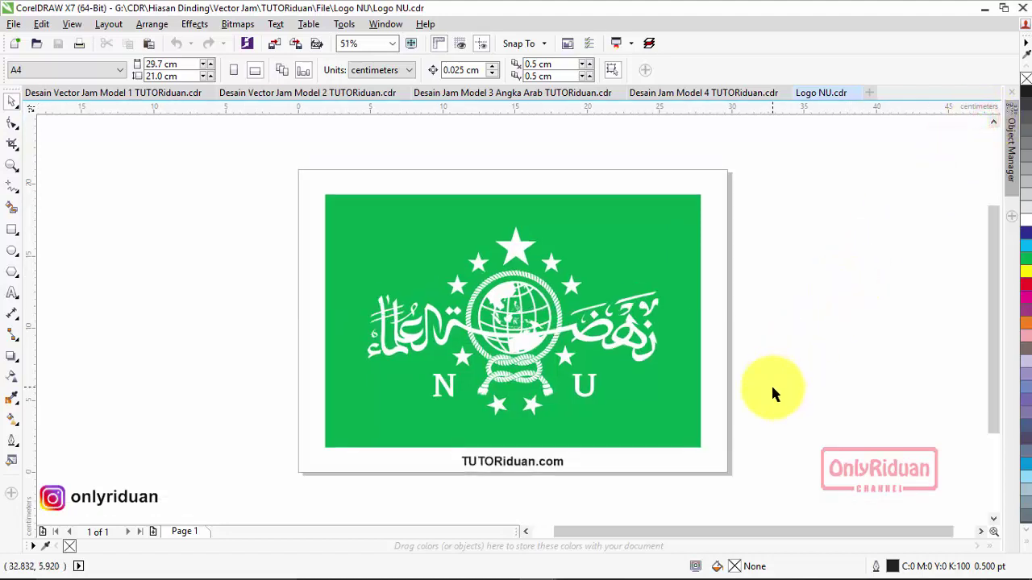
pyautogui.moveTo(772, 461); pyautogui.dragTo(275, 169)
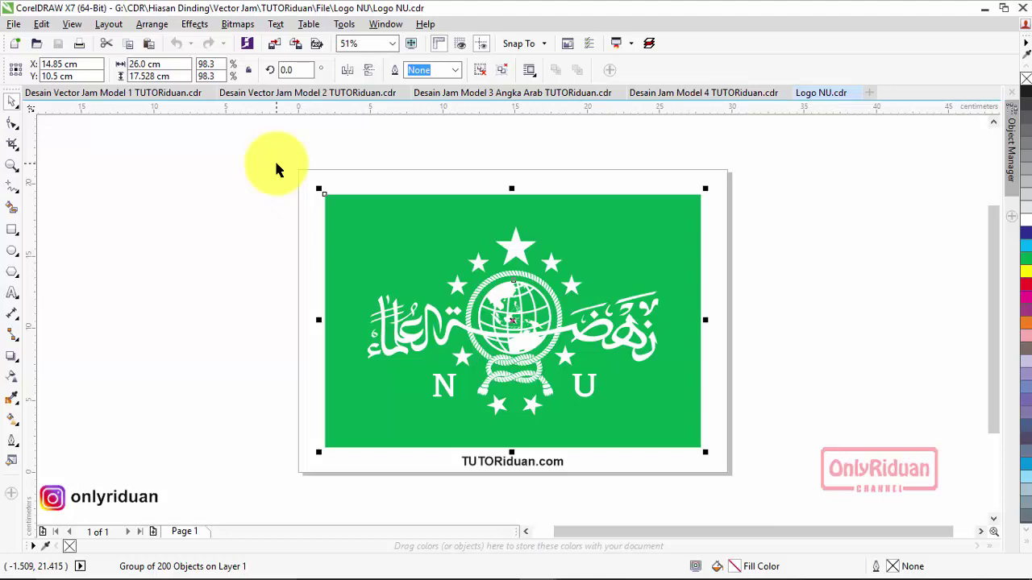
pyautogui.click(487, 93)
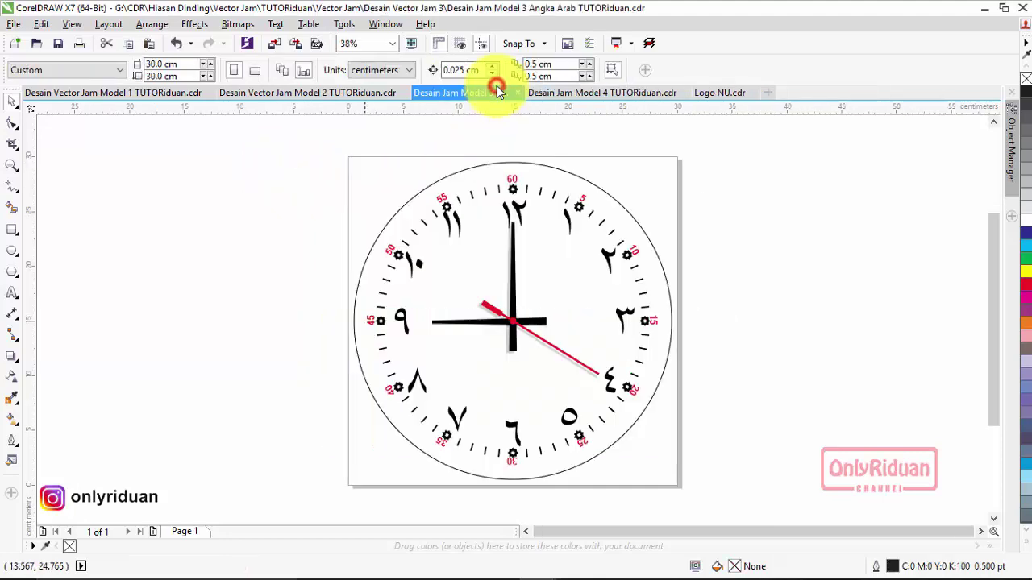
pyautogui.hotkey('ctrl', 'v')
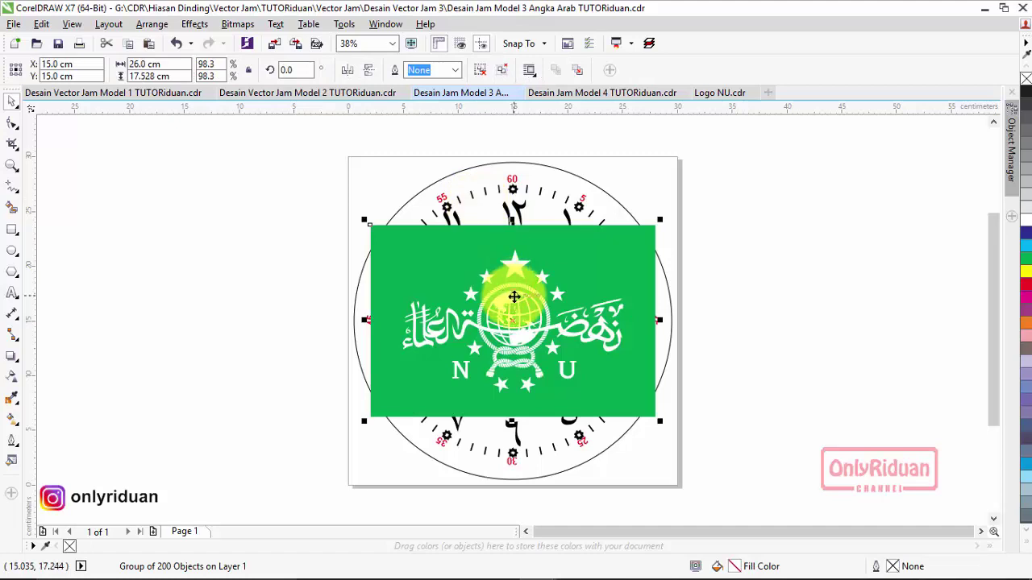
pyautogui.moveTo(511, 296); pyautogui.dragTo(174, 270)
# Scale the NU logo to about 75% and position it beside the clock
pyautogui.scroll(-1, 174, 270)
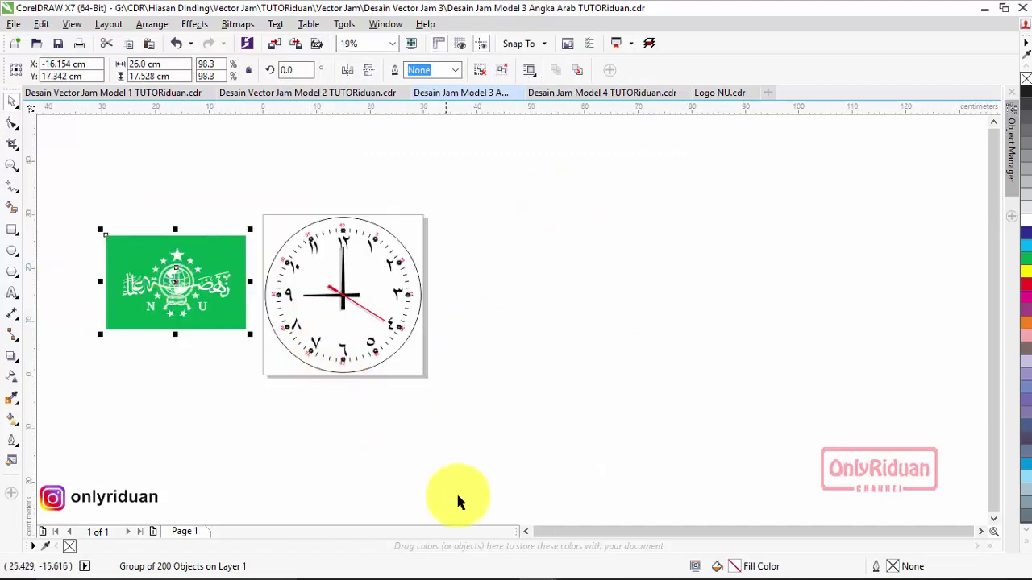
pyautogui.moveTo(530, 537); pyautogui.dragTo(525, 534)
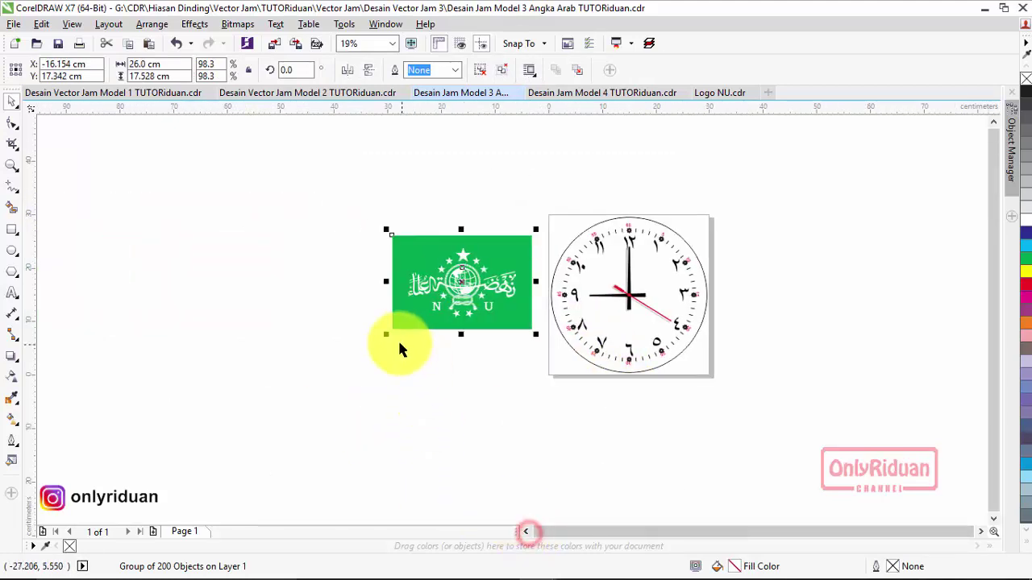
pyautogui.moveTo(387, 335); pyautogui.dragTo(397, 330)
pyautogui.scroll(1, 488, 285)
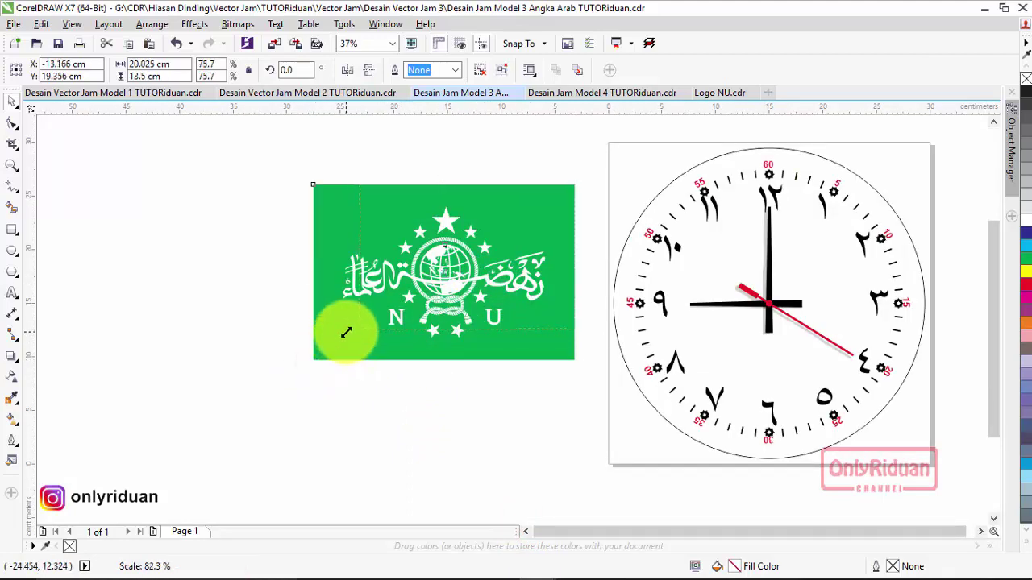
pyautogui.moveTo(309, 363); pyautogui.dragTo(353, 333)
pyautogui.moveTo(470, 276); pyautogui.dragTo(465, 340)
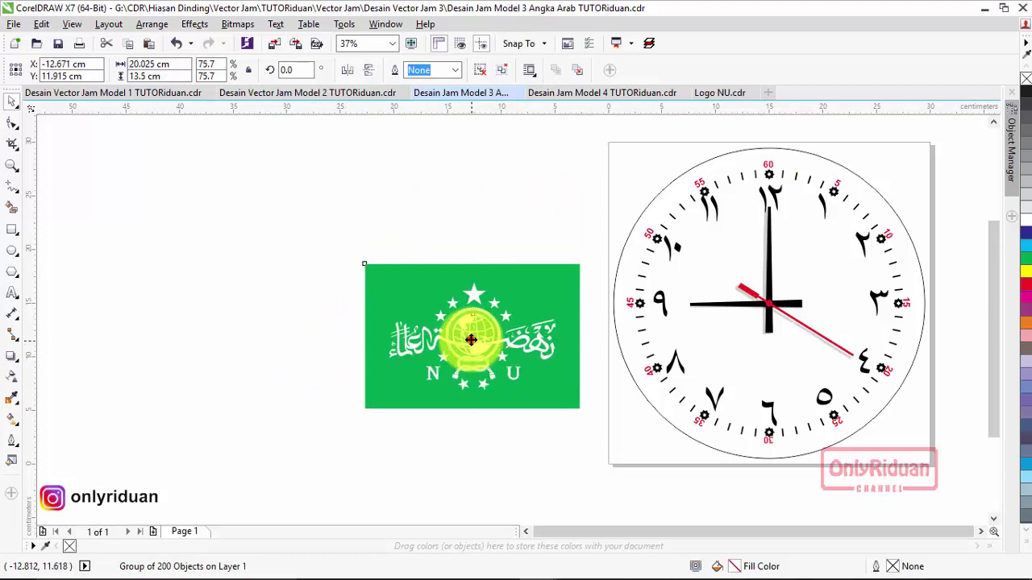
pyautogui.moveTo(465, 340); pyautogui.dragTo(460, 310)
pyautogui.click(460, 448)
pyautogui.click(489, 308)
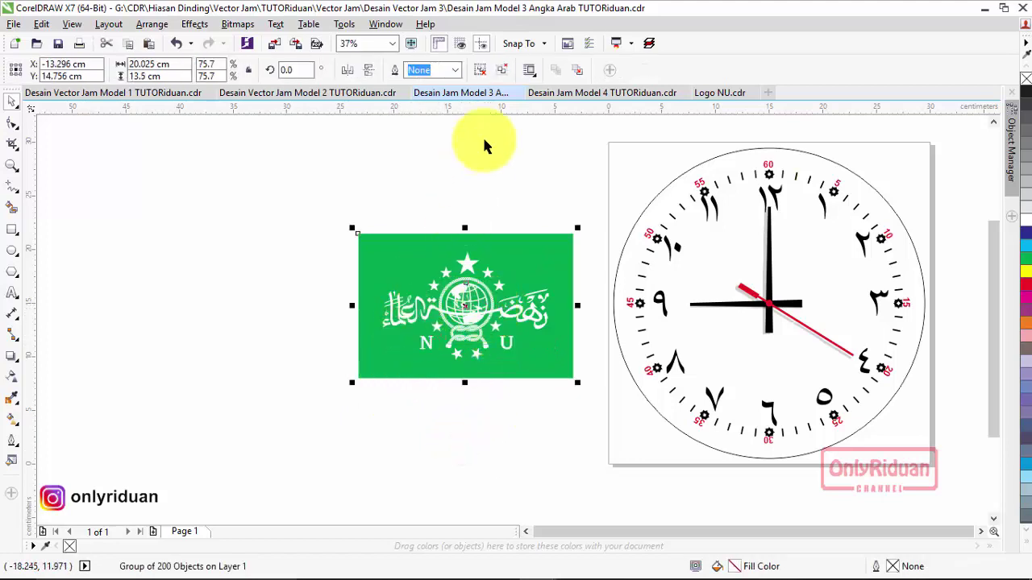
# Ungroup the NU logo and select its green background rectangle
pyautogui.click(482, 70)
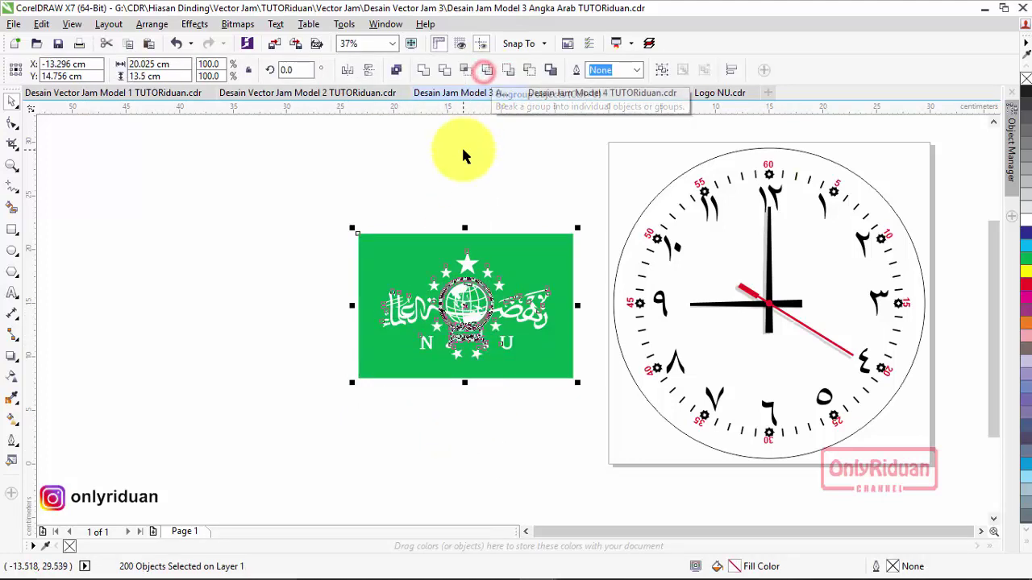
pyautogui.click(464, 152)
pyautogui.click(519, 255)
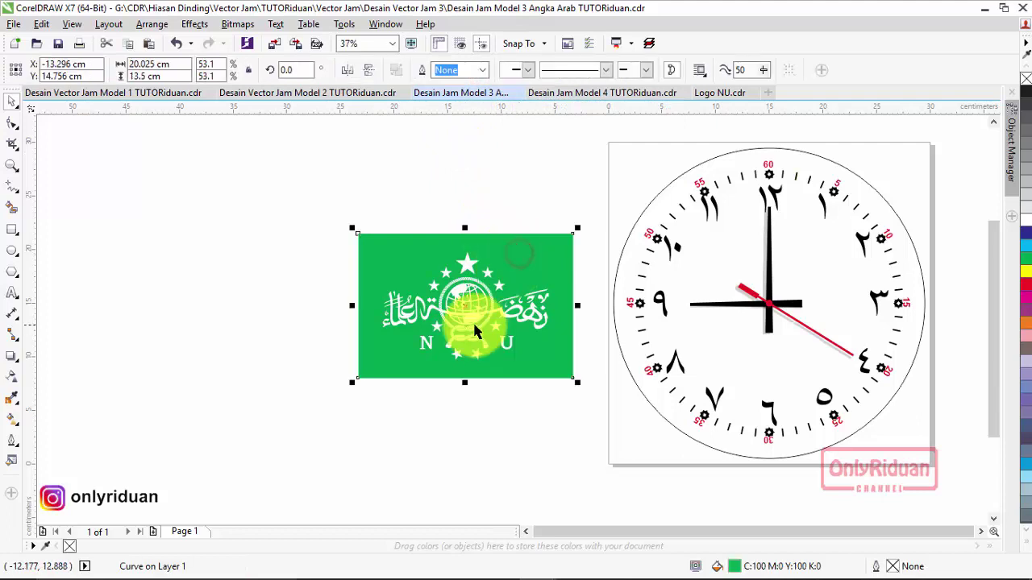
pyautogui.click(483, 188)
pyautogui.click(518, 255)
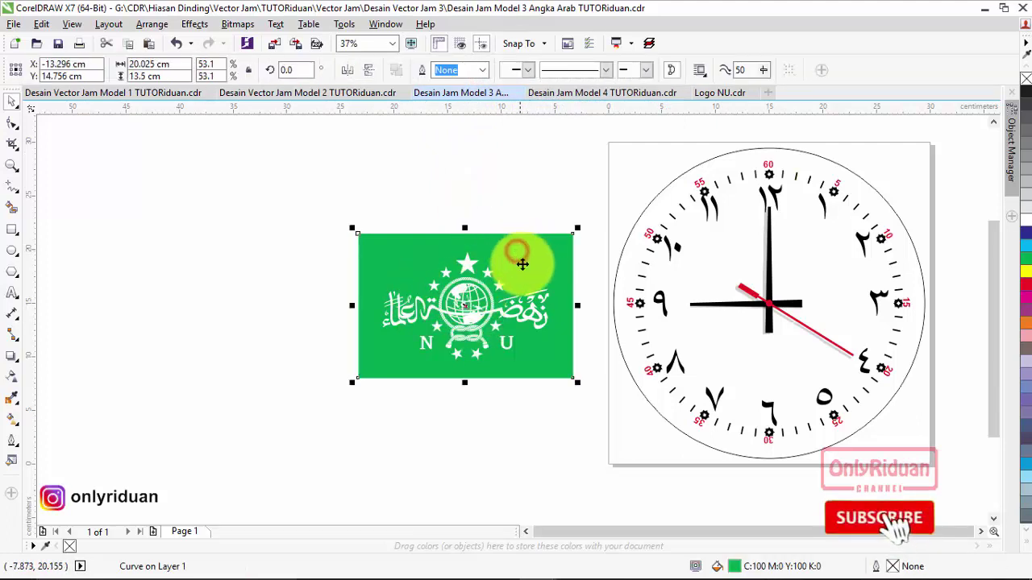
# Move the green backdrop left, place the white emblem on empty canvas, and select its 199 pieces
pyautogui.moveTo(528, 250); pyautogui.dragTo(292, 236)
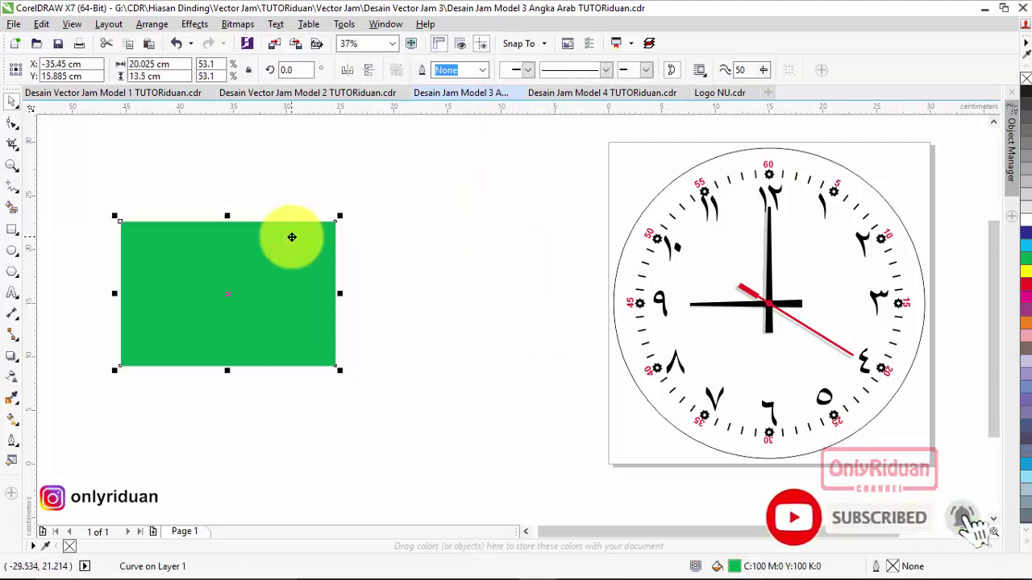
pyautogui.moveTo(340, 188); pyautogui.dragTo(495, 353)
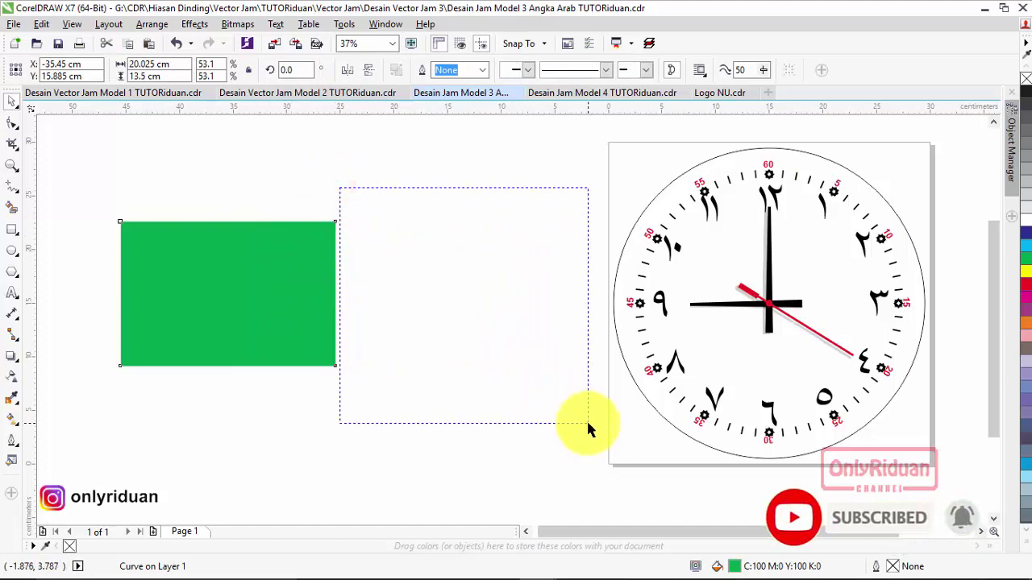
pyautogui.moveTo(588, 423); pyautogui.dragTo(594, 428)
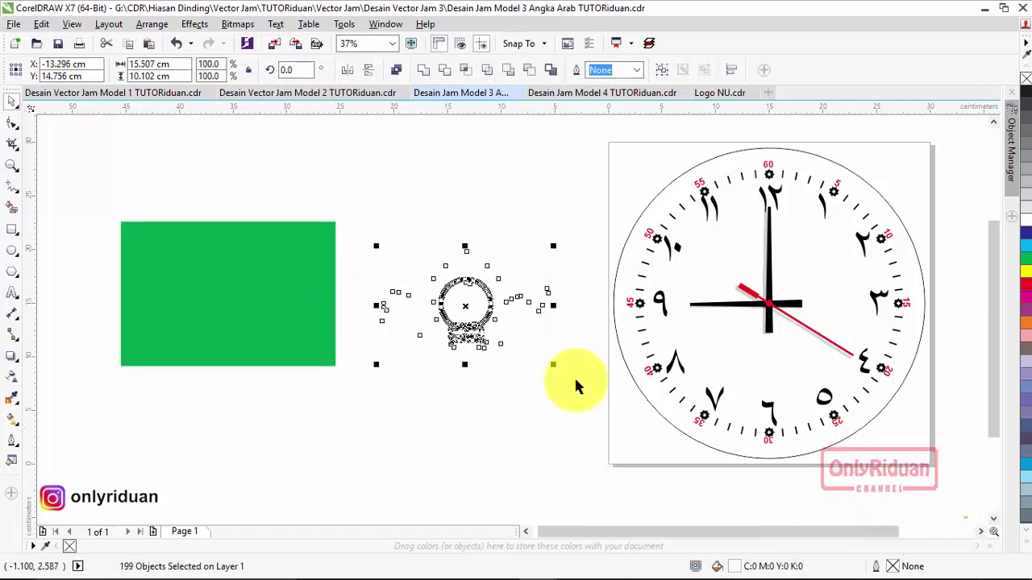
# Group the NU emblem pieces and enlarge the green rectangle to about 45 × 30 cm
pyautogui.click(662, 69)
pyautogui.press('Delete')
pyautogui.click(277, 298)
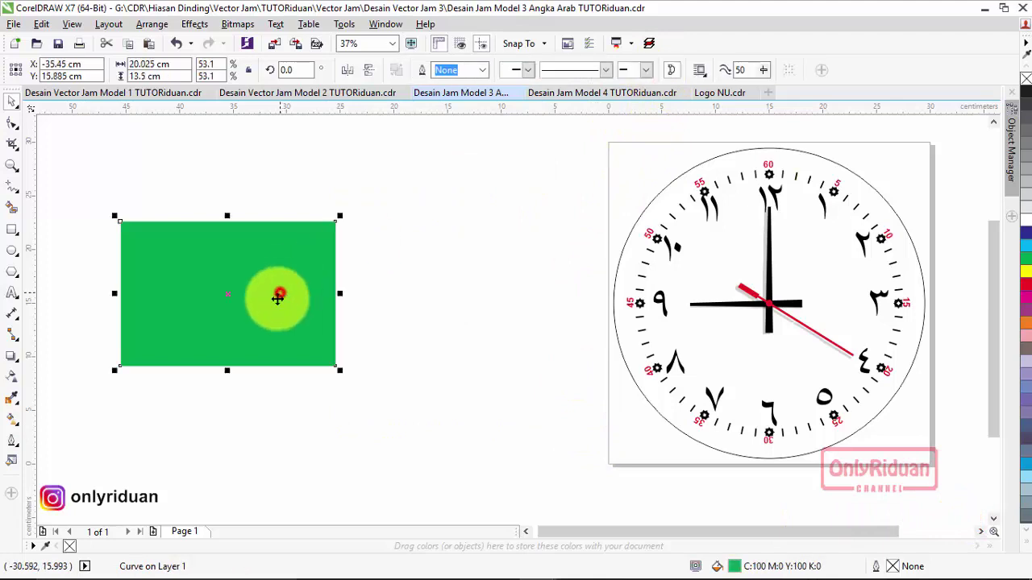
pyautogui.moveTo(341, 370); pyautogui.dragTo(469, 457)
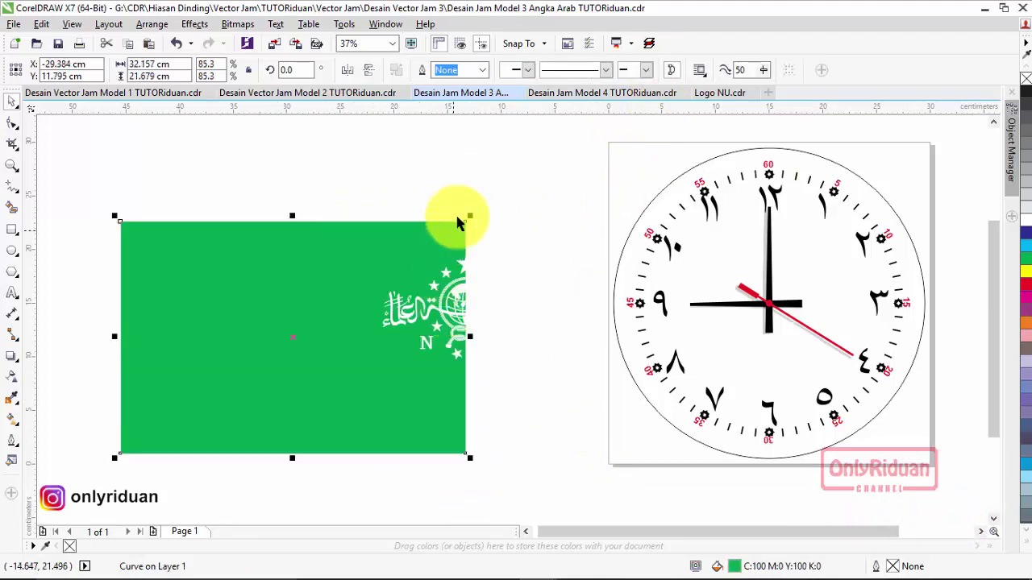
pyautogui.moveTo(469, 218); pyautogui.dragTo(583, 140)
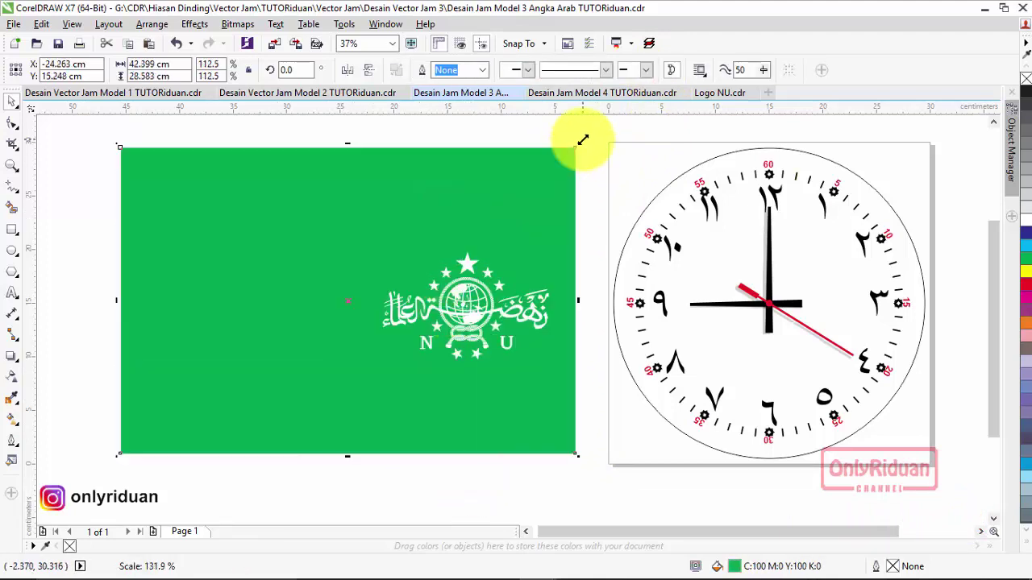
pyautogui.click(315, 252)
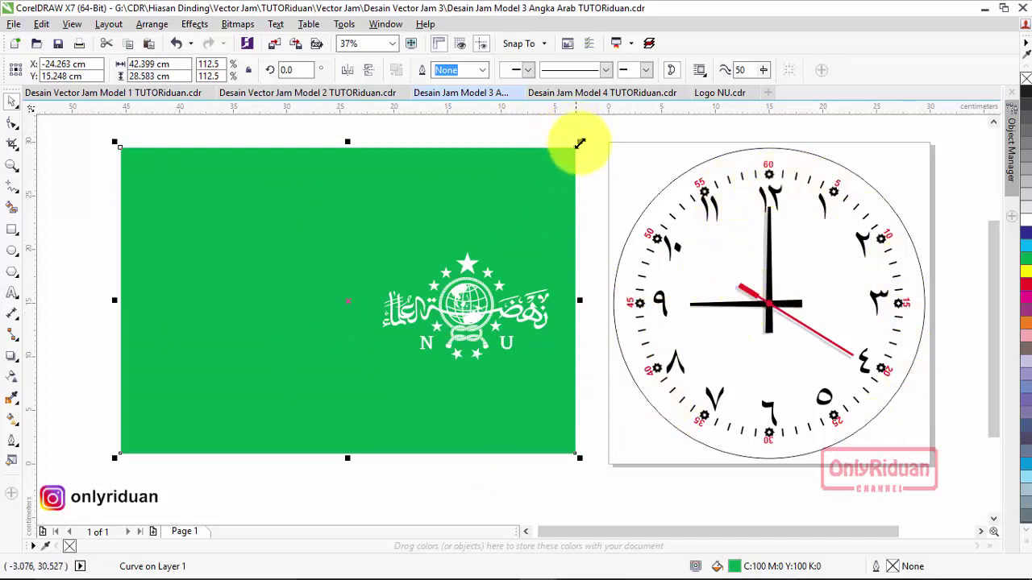
pyautogui.moveTo(581, 144); pyautogui.dragTo(591, 133)
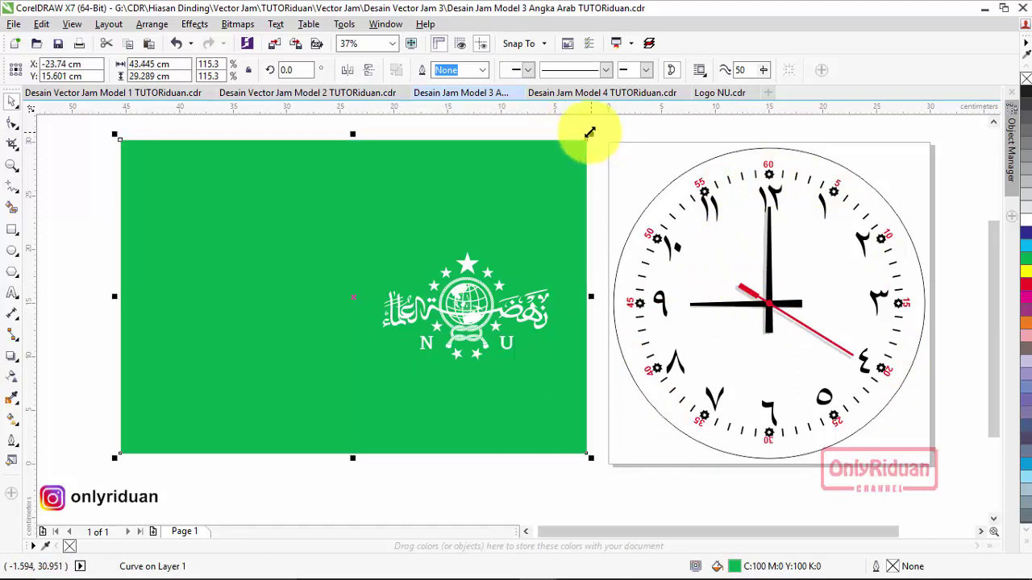
pyautogui.moveTo(591, 457); pyautogui.dragTo(606, 474)
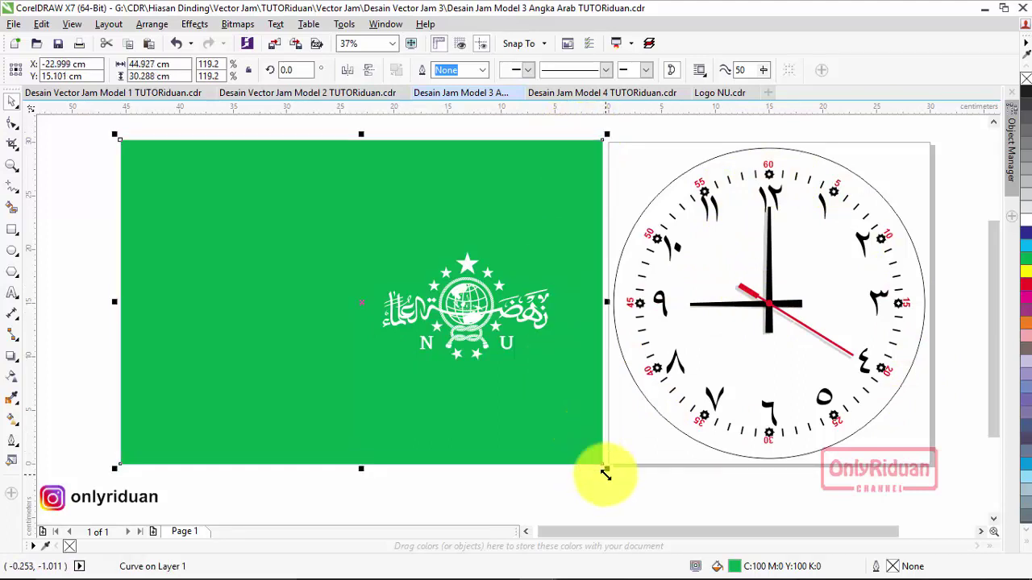
# PowerClip the green rectangle inside the clock ellipse to fill the face green
pyautogui.click(629, 500)
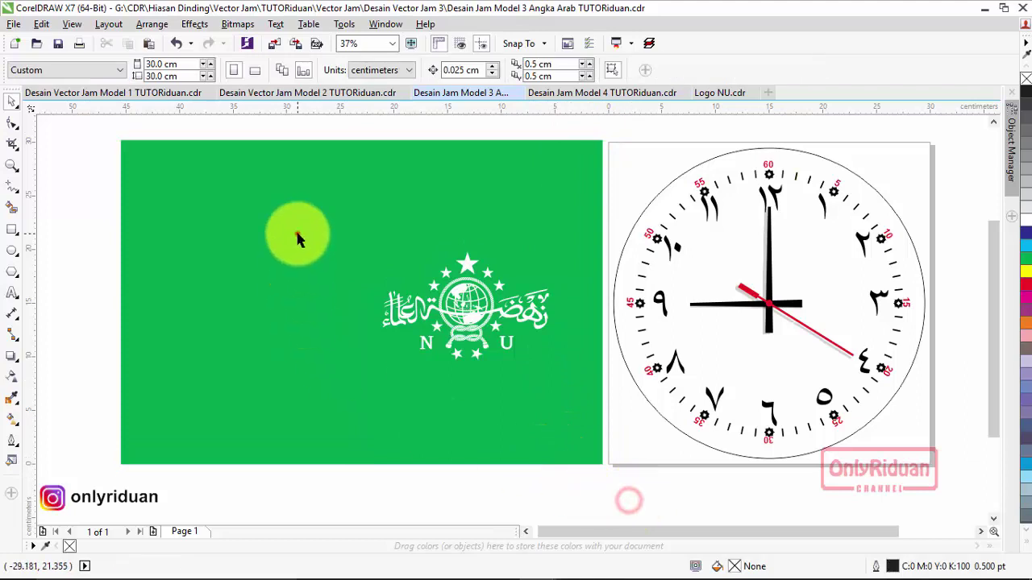
pyautogui.click(297, 237)
pyautogui.rightClick(310, 194)
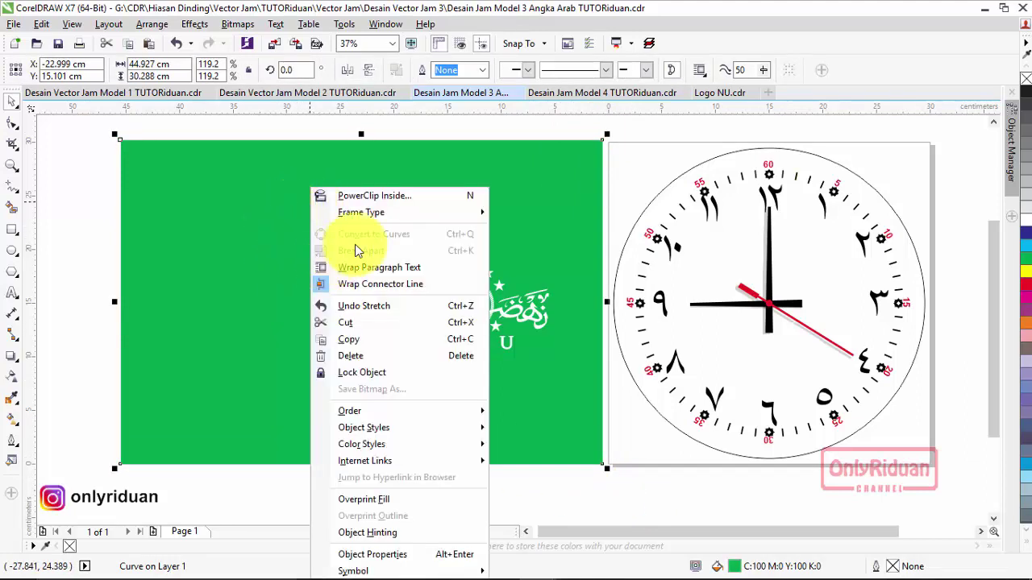
pyautogui.click(369, 196)
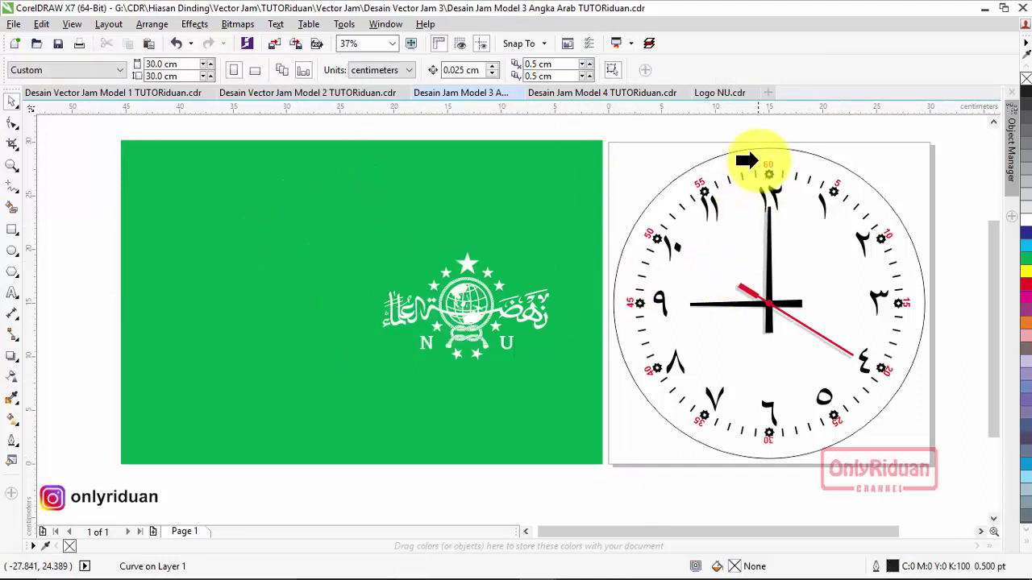
pyautogui.click(760, 152)
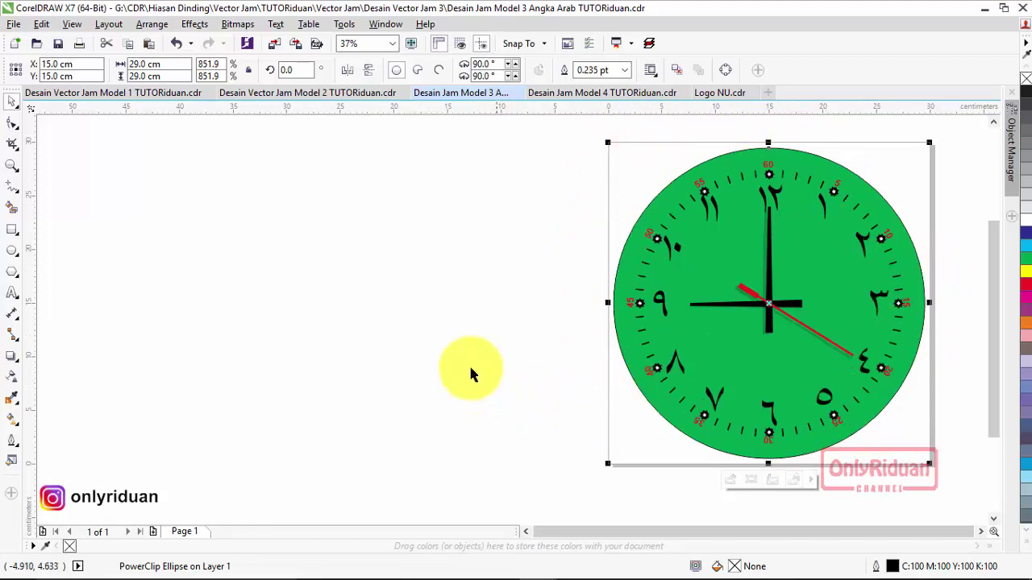
pyautogui.click(461, 304)
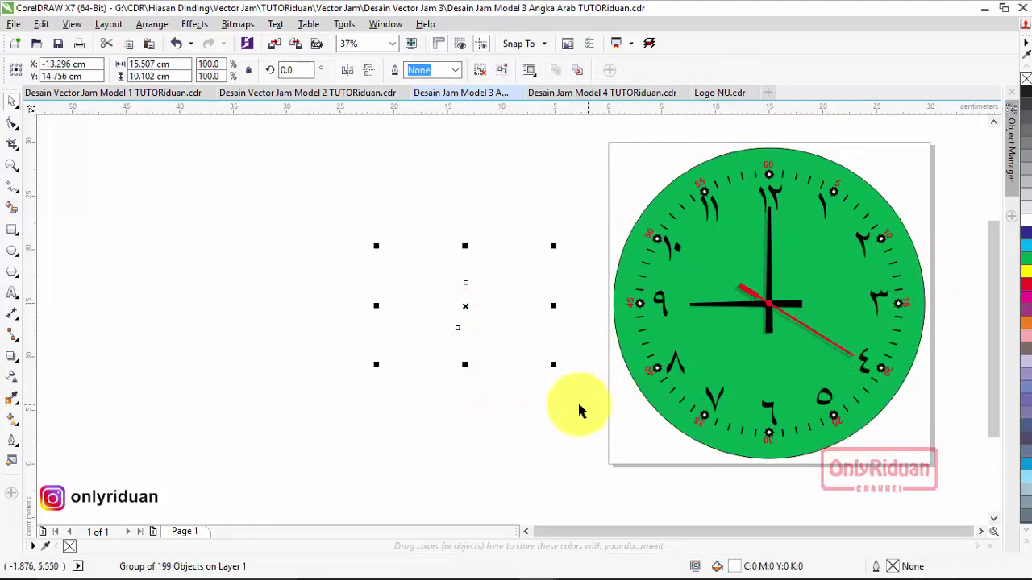
# PowerClip the white NU logo group inside the clock face, then zoom in on the clock
pyautogui.rightClick(465, 303)
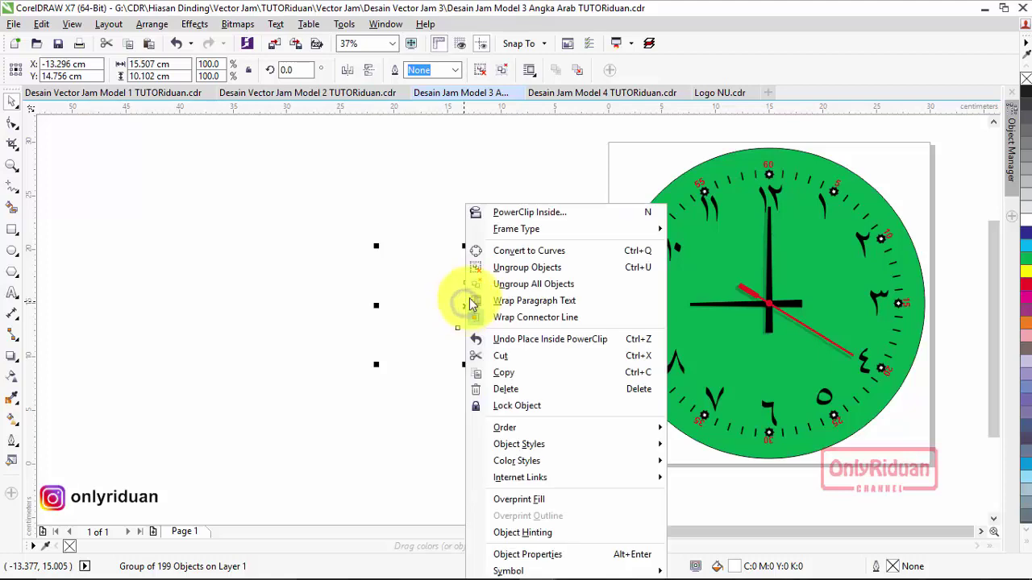
pyautogui.click(524, 209)
pyautogui.click(796, 255)
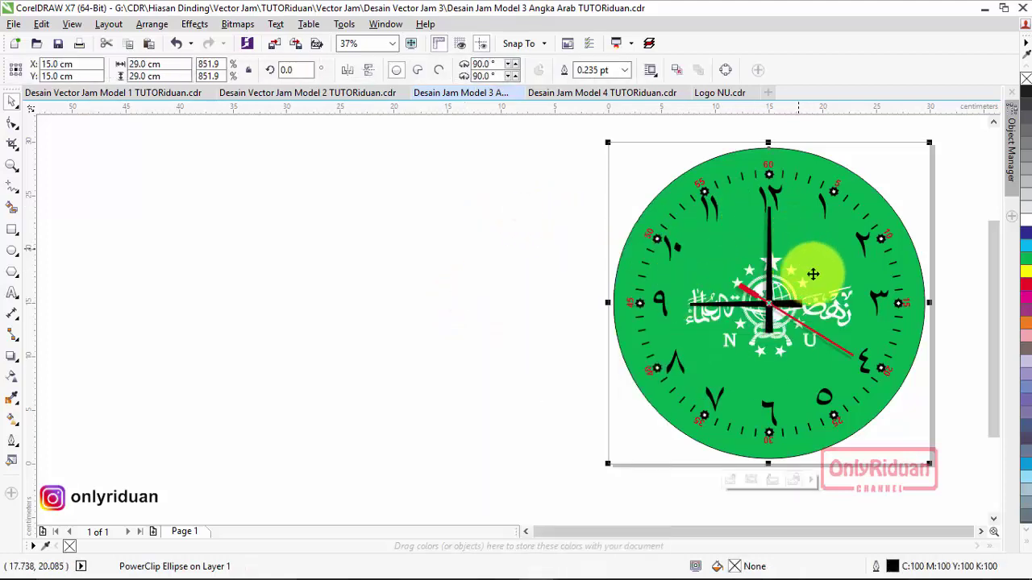
pyautogui.click(983, 532)
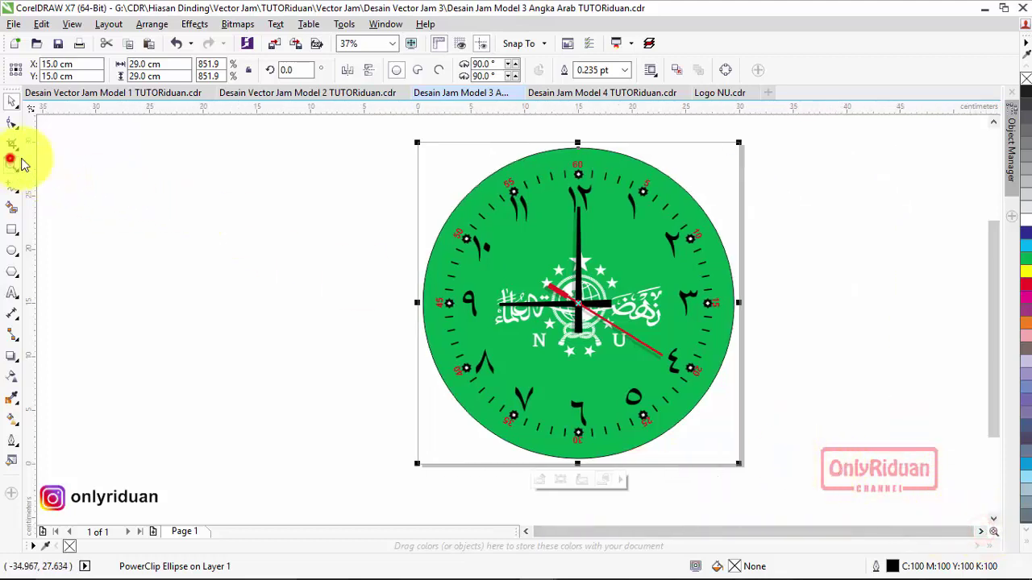
pyautogui.click(23, 163)
pyautogui.moveTo(405, 124); pyautogui.dragTo(776, 473)
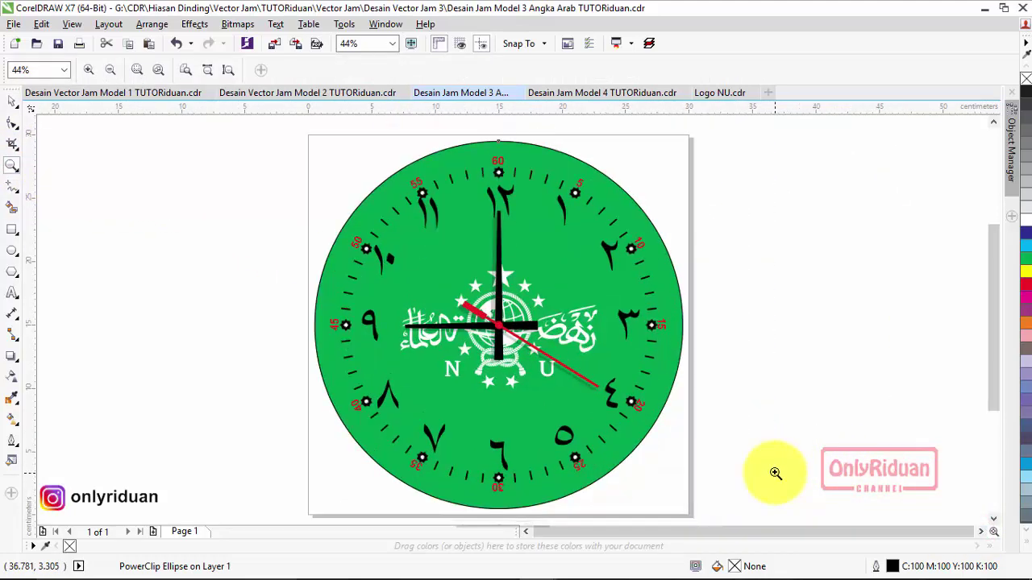
# Delete the Arabic numerals ١, ٢, ٤ and ٥ from the clock face
pyautogui.click(13, 100)
pyautogui.click(171, 179)
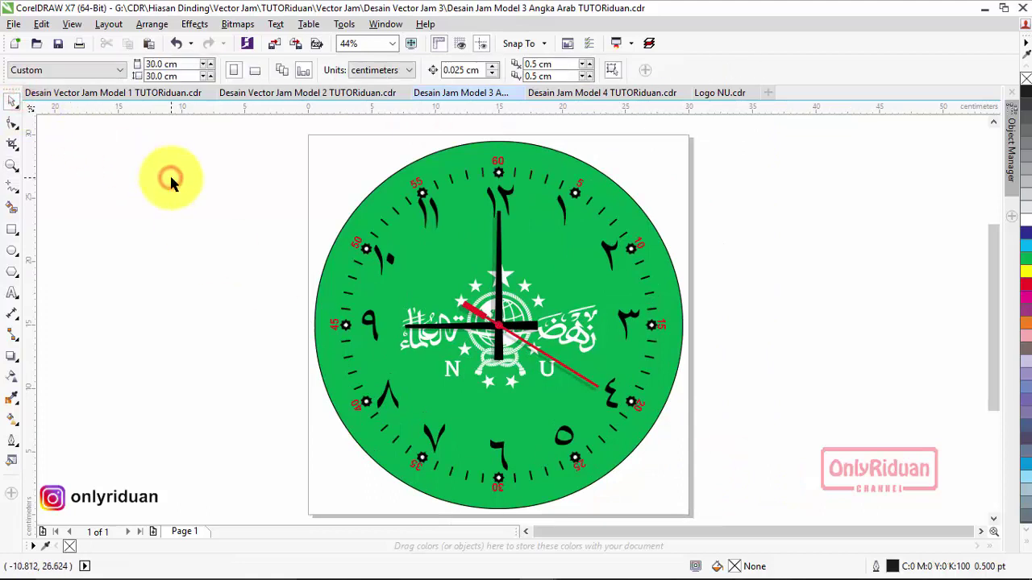
pyautogui.click(506, 200)
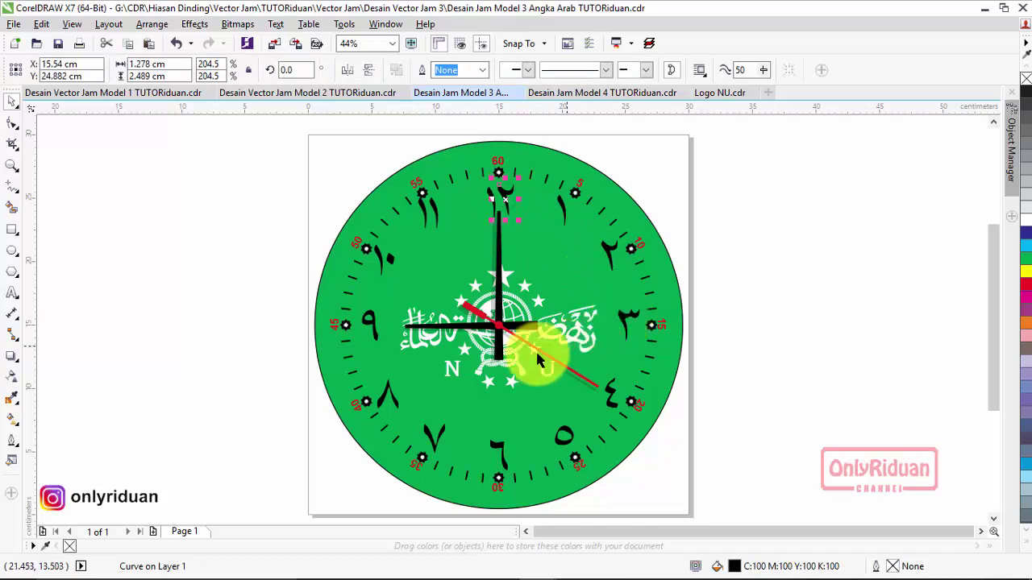
pyautogui.click(816, 240)
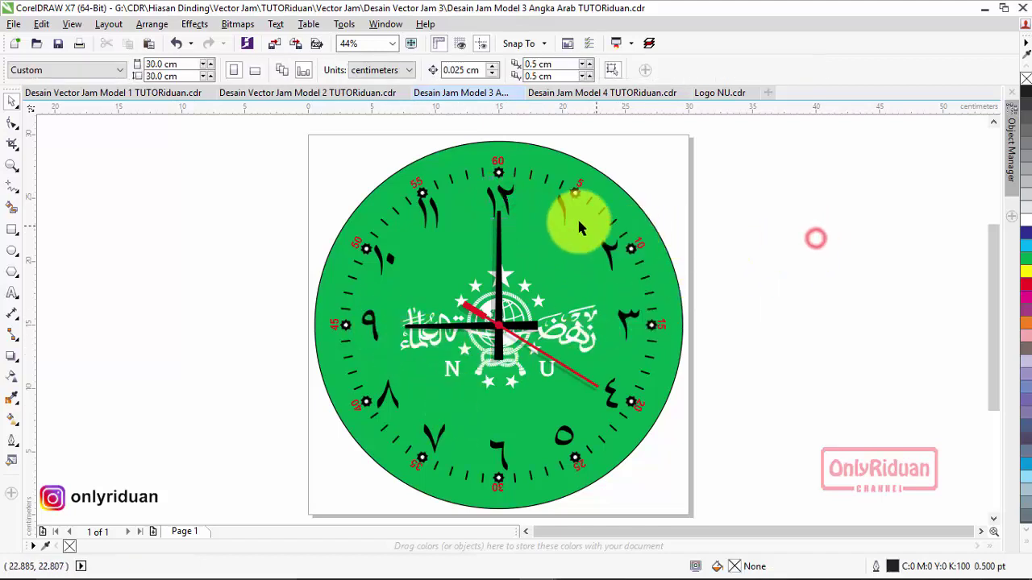
pyautogui.click(564, 209)
pyautogui.press('Delete')
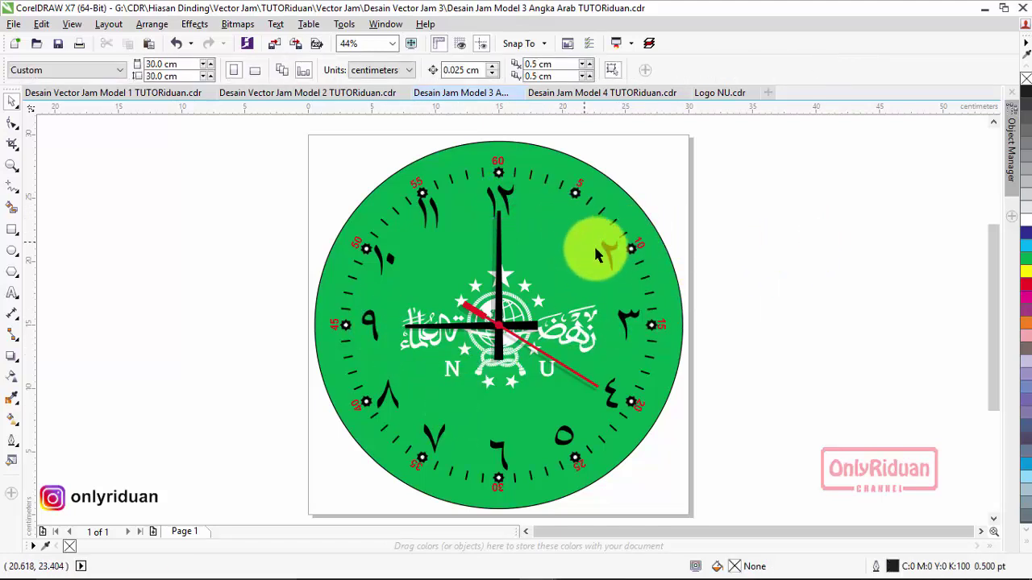
pyautogui.click(610, 256)
pyautogui.press('Delete')
pyautogui.click(610, 393)
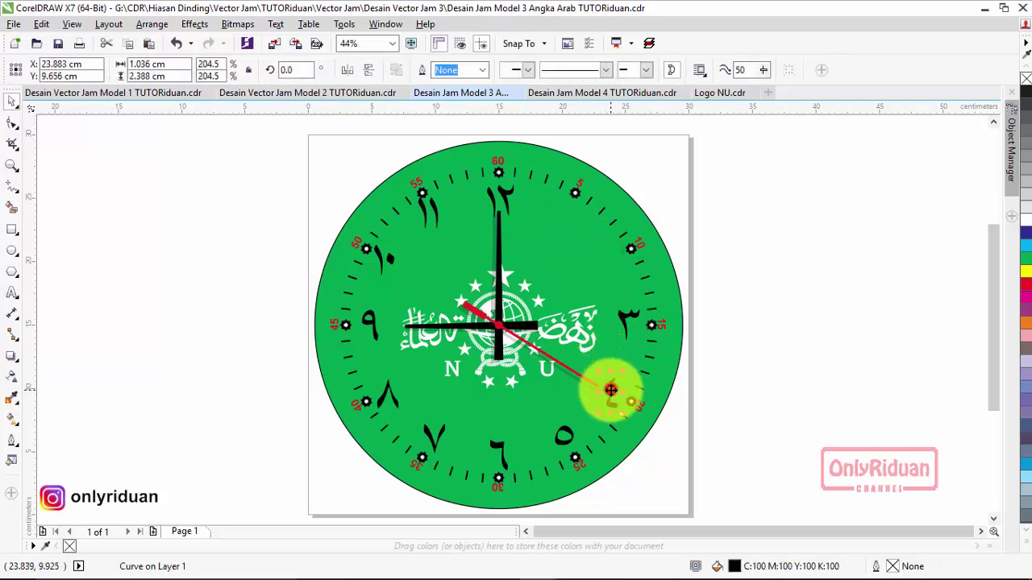
pyautogui.press('Delete')
pyautogui.click(567, 435)
pyautogui.press('Delete')
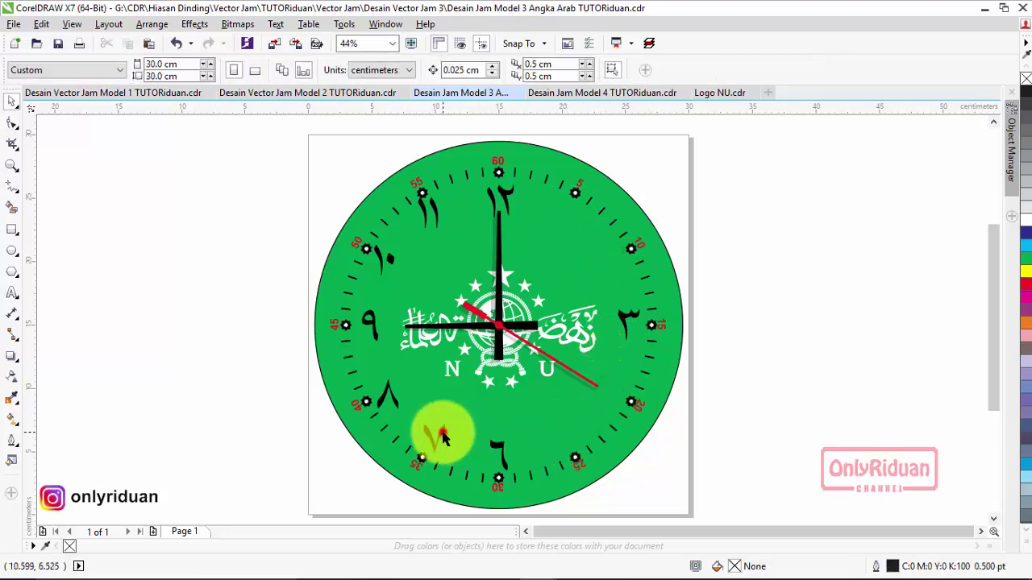
# Delete numerals ٧, ٨, ١٠, ١١ and a leftover fragment, keeping ١٢, ٣, ٦, ٩
pyautogui.press('Delete')
pyautogui.click(395, 401)
pyautogui.press('Delete')
pyautogui.click(379, 287)
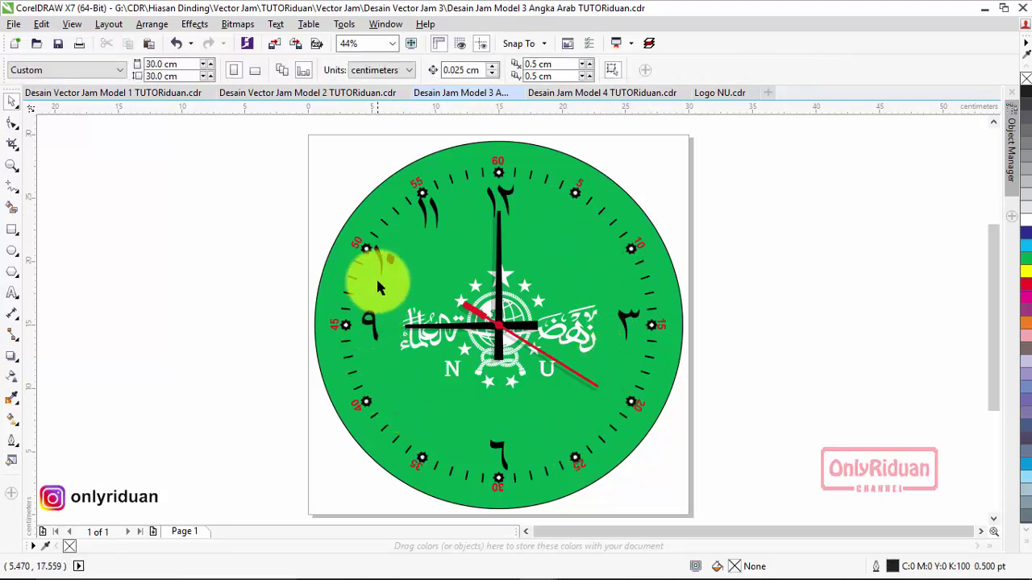
pyautogui.click(383, 265)
pyautogui.press('Delete')
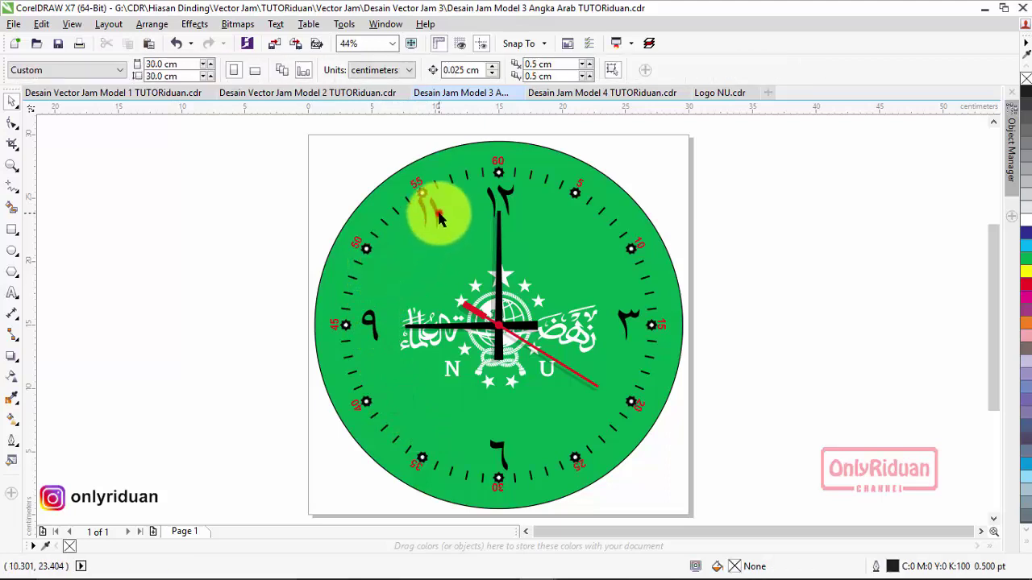
pyautogui.click(427, 211)
pyautogui.press('Delete')
pyautogui.click(427, 212)
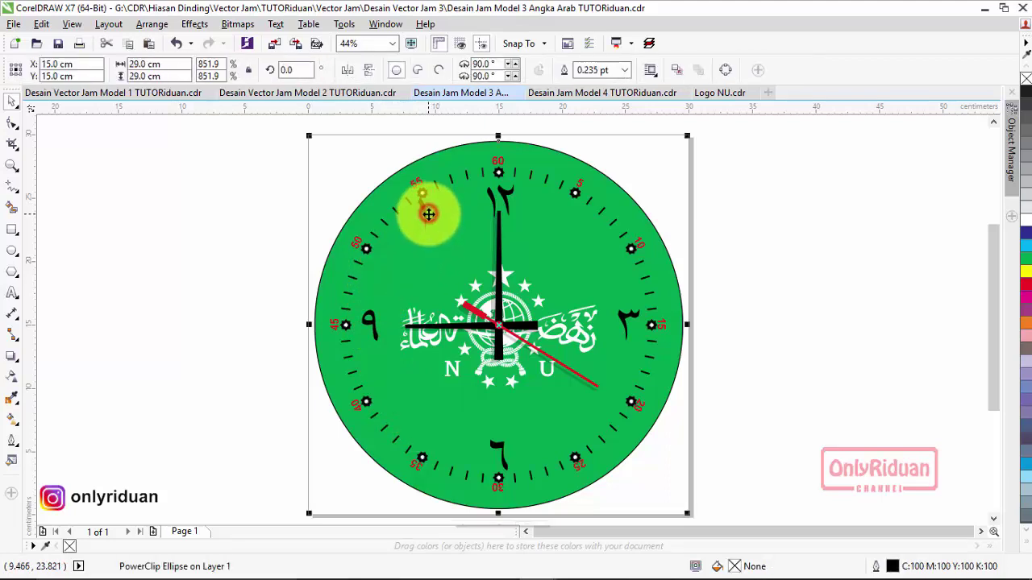
pyautogui.click(422, 210)
pyautogui.press('Delete')
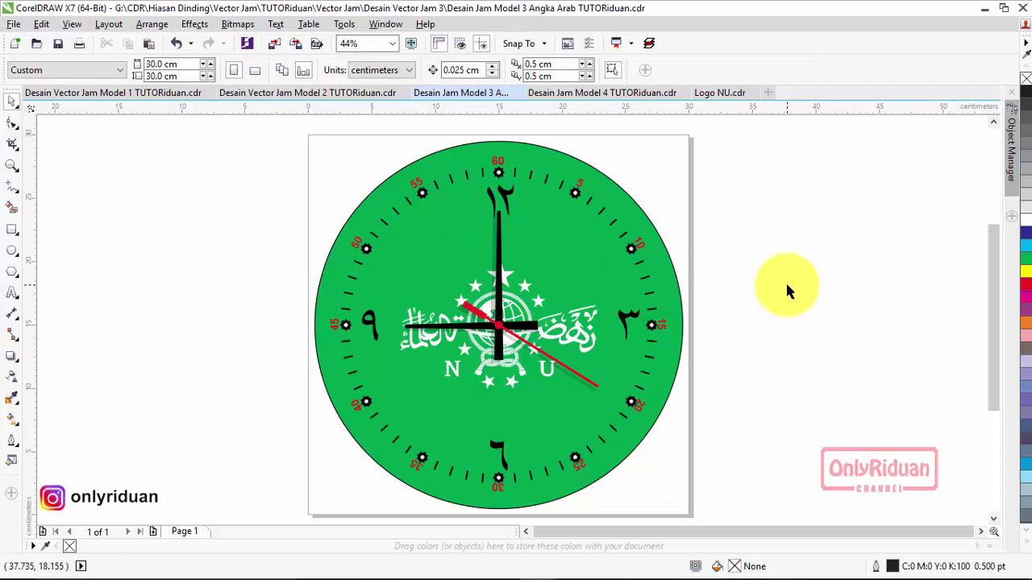
pyautogui.click(626, 319)
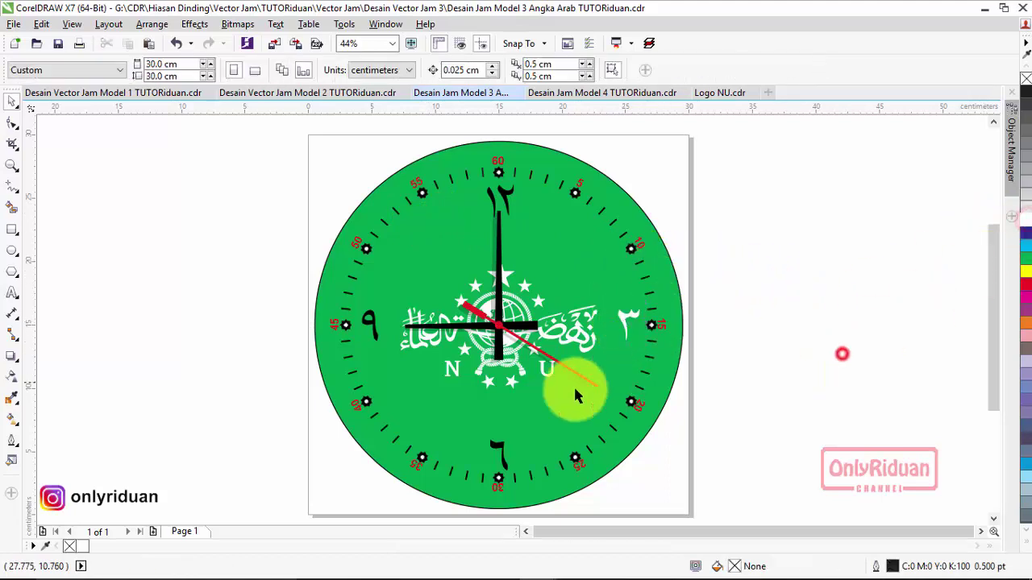
# Recolour the ٦ and ٩ numerals white
pyautogui.click(495, 444)
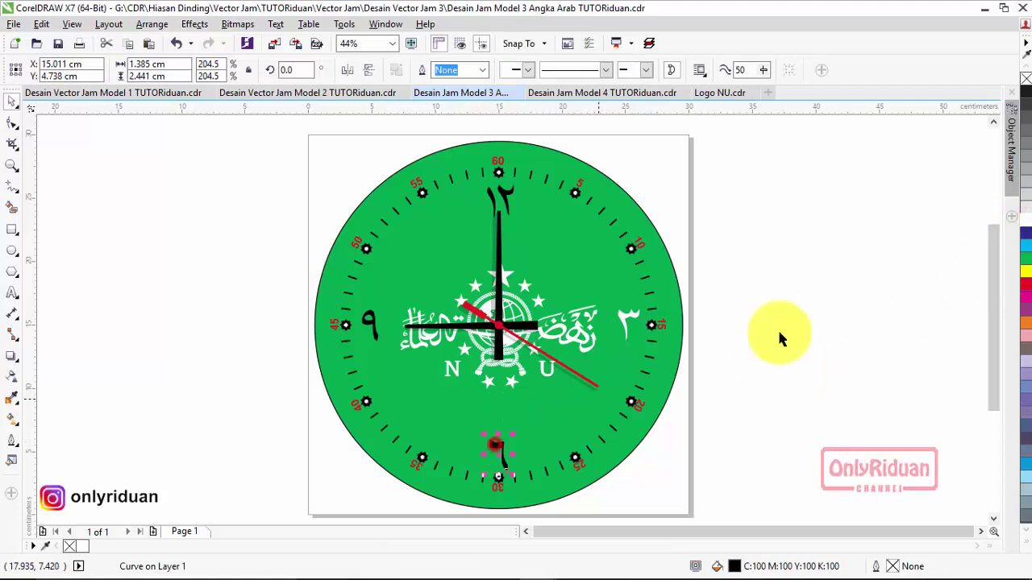
pyautogui.click(1023, 222)
pyautogui.click(369, 325)
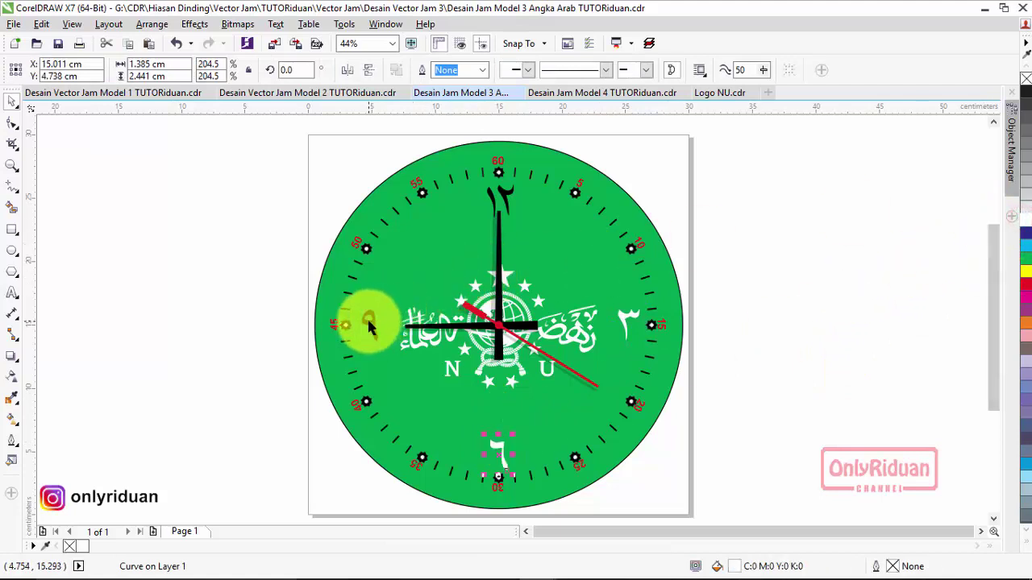
pyautogui.click(1025, 224)
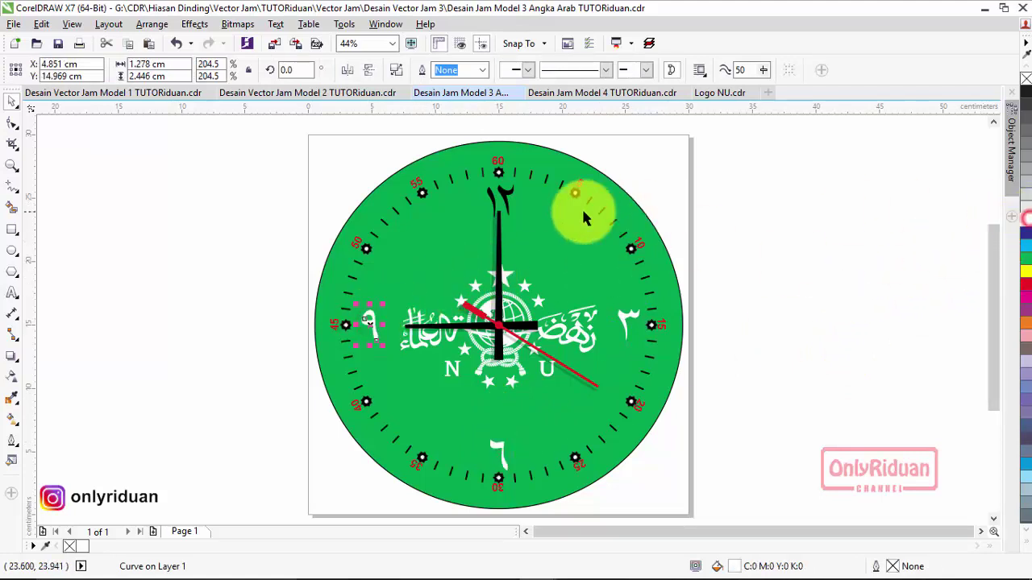
# Make the ١٢ numeral and its leftover black piece white
pyautogui.click(506, 201)
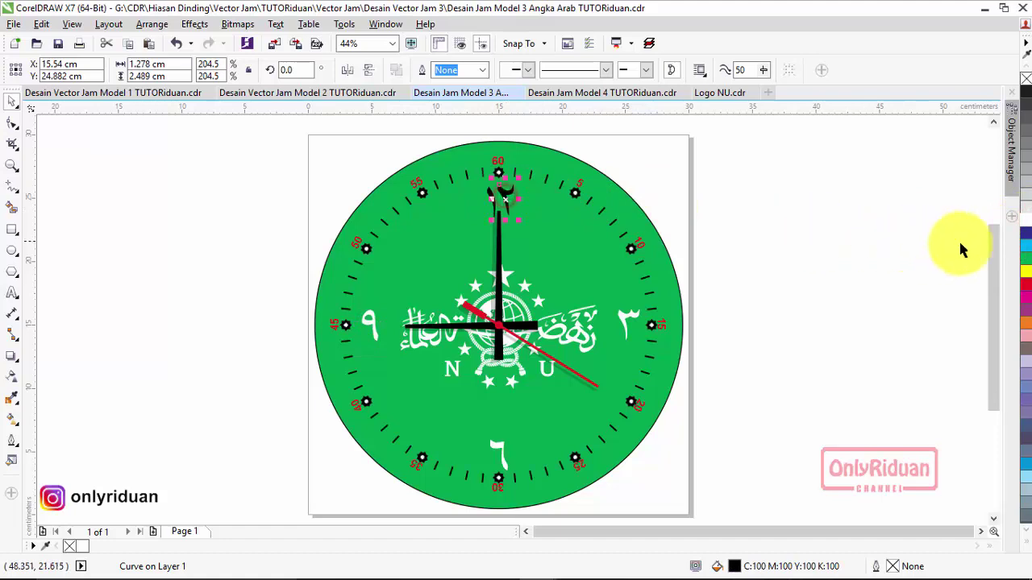
pyautogui.click(1025, 219)
pyautogui.click(444, 133)
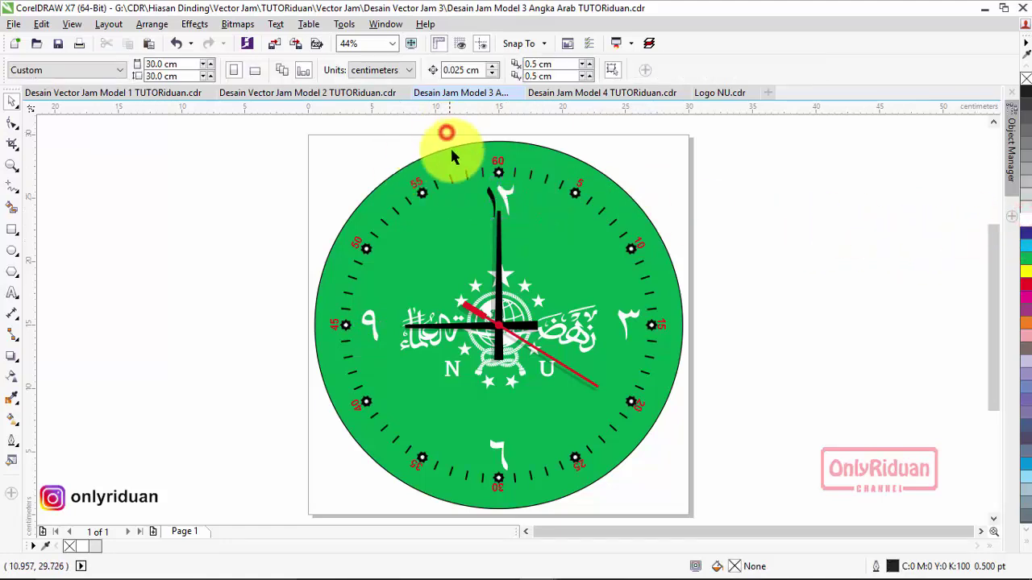
pyautogui.click(487, 195)
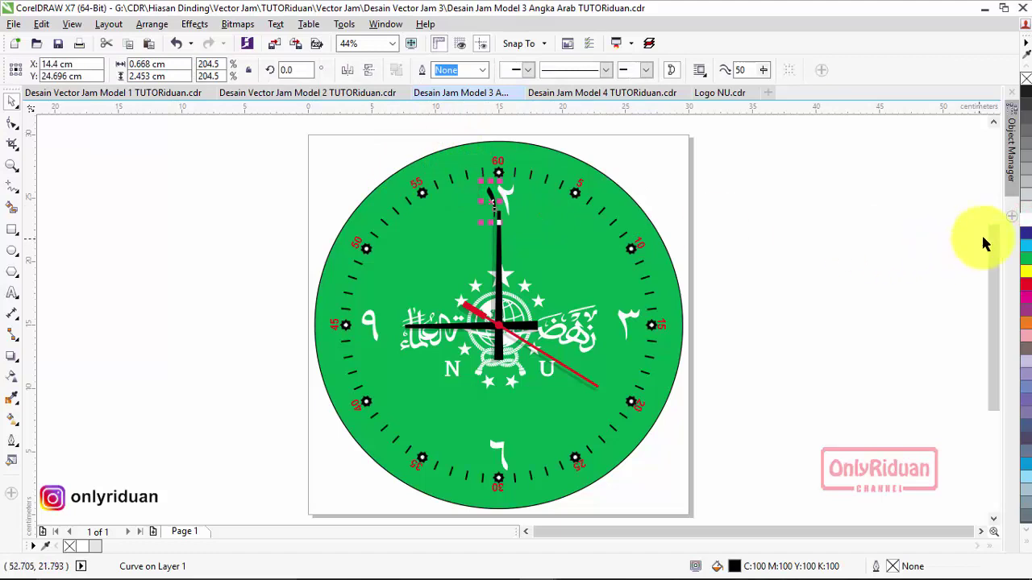
pyautogui.click(1027, 220)
pyautogui.click(878, 219)
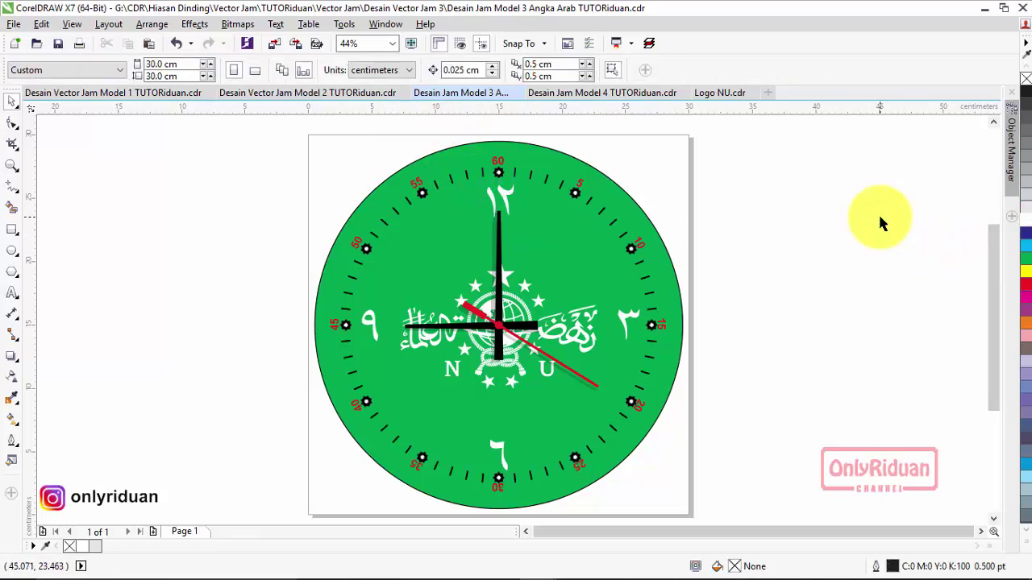
pyautogui.click(531, 177)
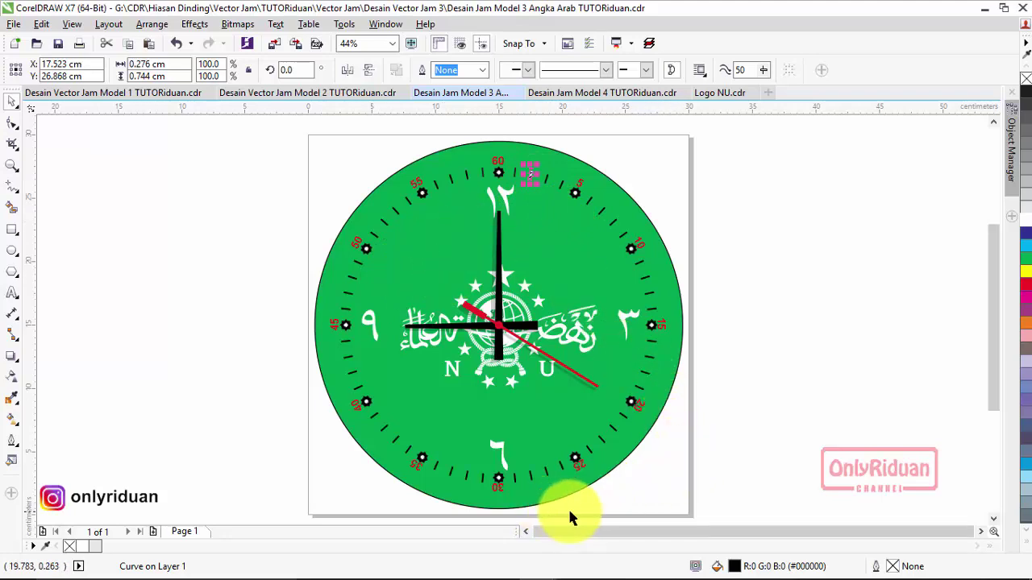
# Turn the minute ticks between 25 and 40 white
pyautogui.click(992, 519)
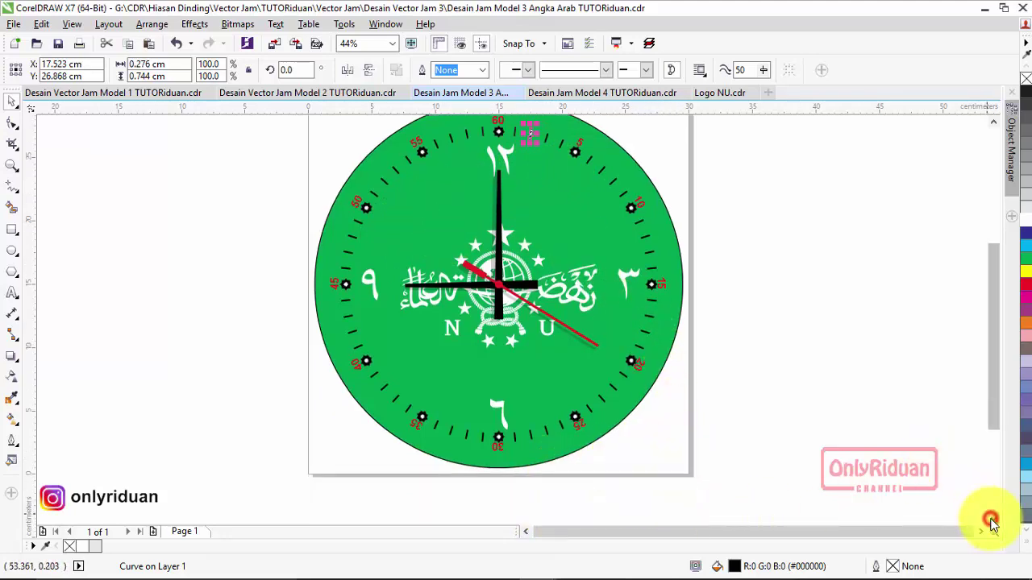
pyautogui.scroll(2, 517, 415)
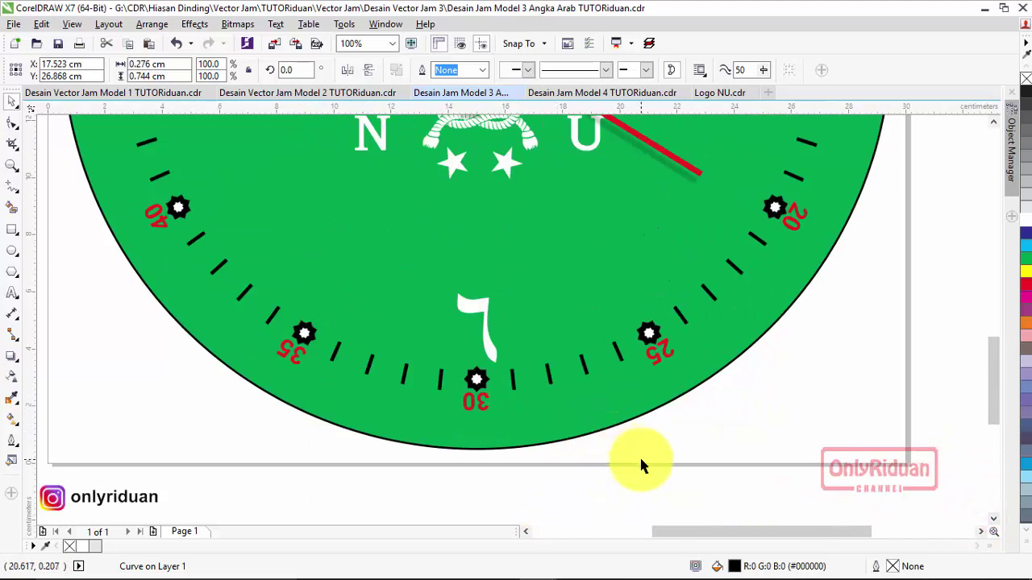
pyautogui.moveTo(645, 461); pyautogui.dragTo(502, 303)
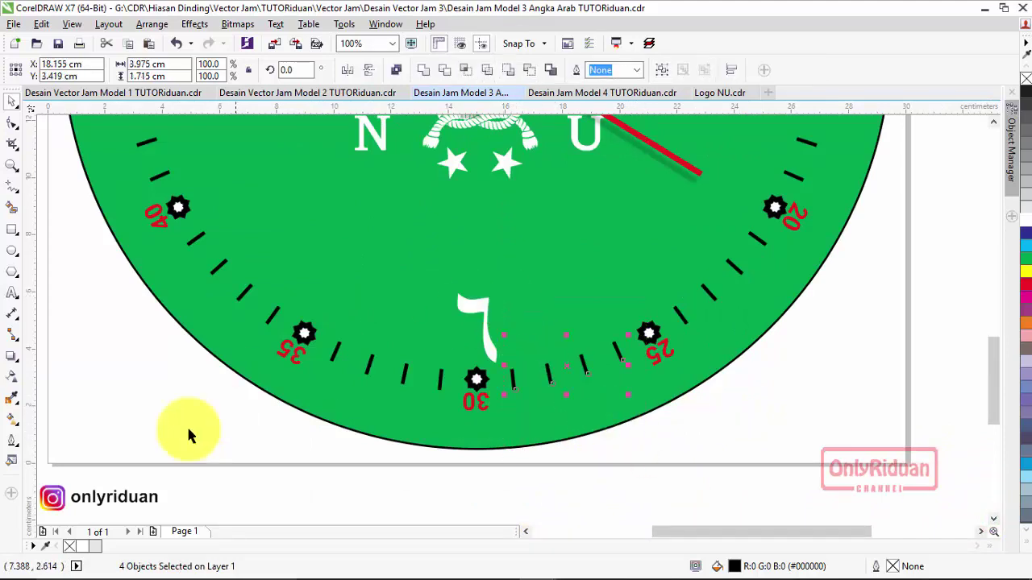
pyautogui.moveTo(455, 492)
pyautogui.mouseDown()
pyautogui.moveTo(322, 320)
pyautogui.moveTo(319, 329)
pyautogui.mouseUp()
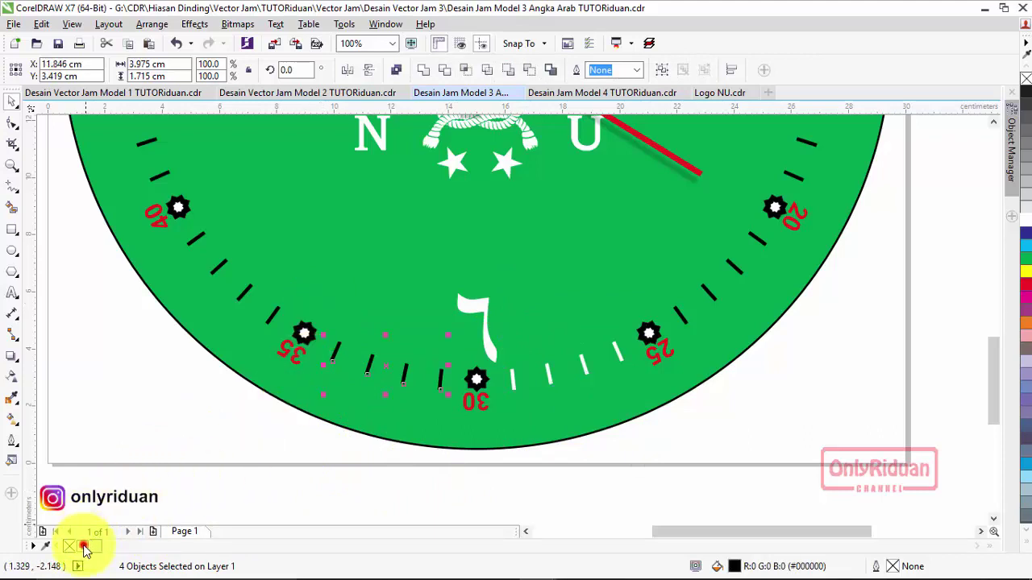
pyautogui.click(85, 548)
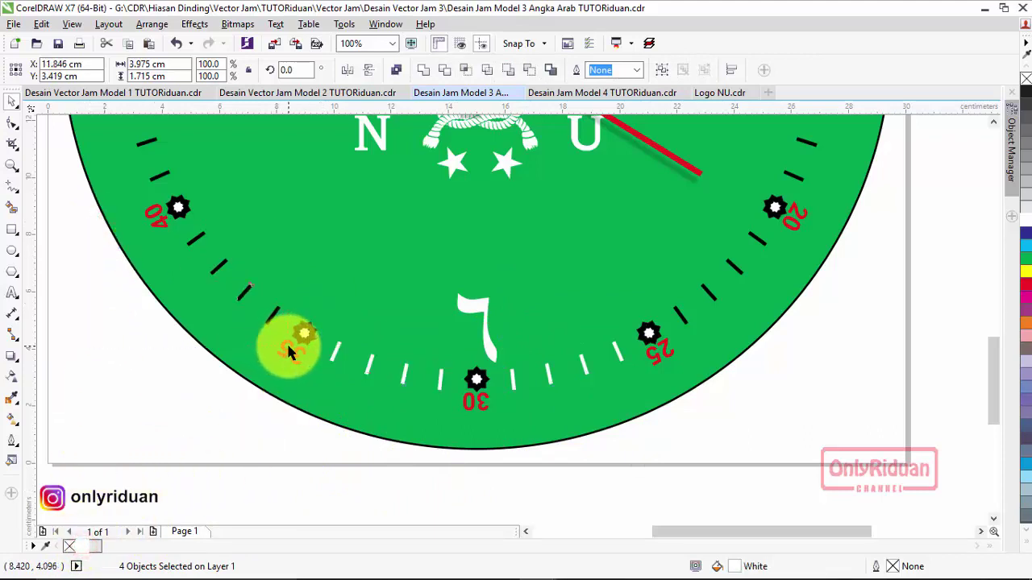
pyautogui.moveTo(90, 226); pyautogui.dragTo(290, 332)
pyautogui.click(89, 548)
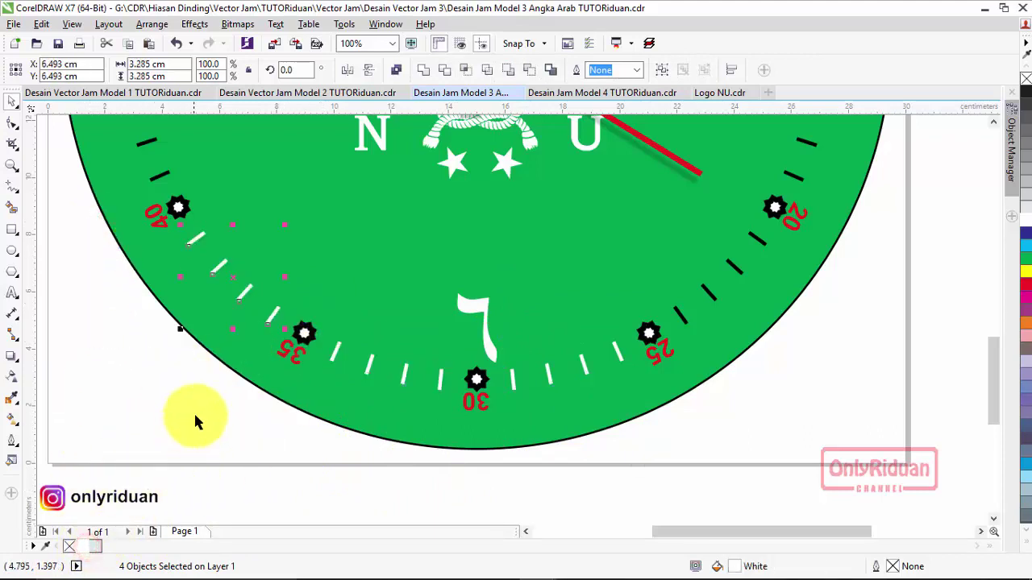
# Turn the minute ticks between 45 and 55 white
pyautogui.scroll(-2, 195, 411)
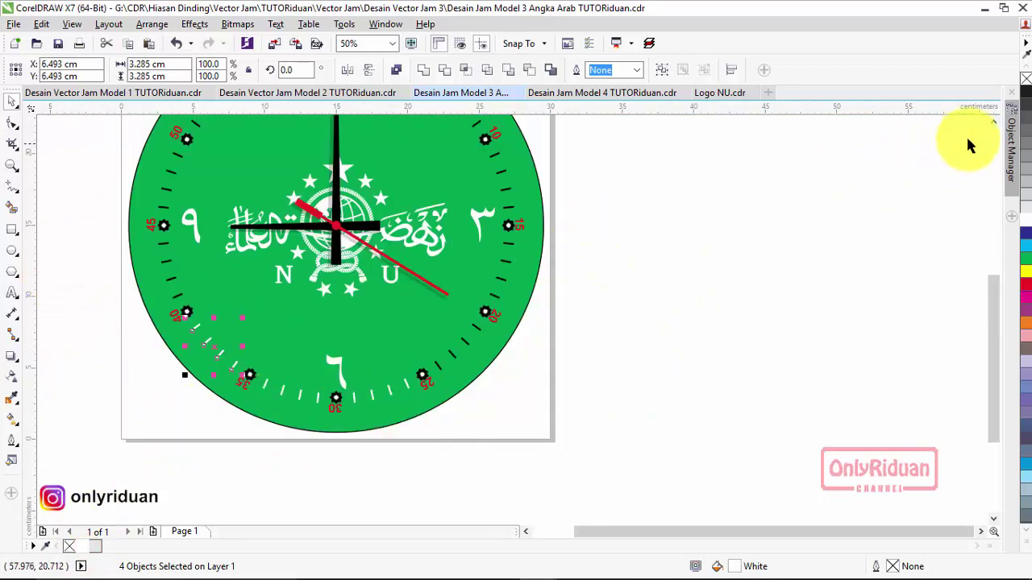
pyautogui.click(993, 122)
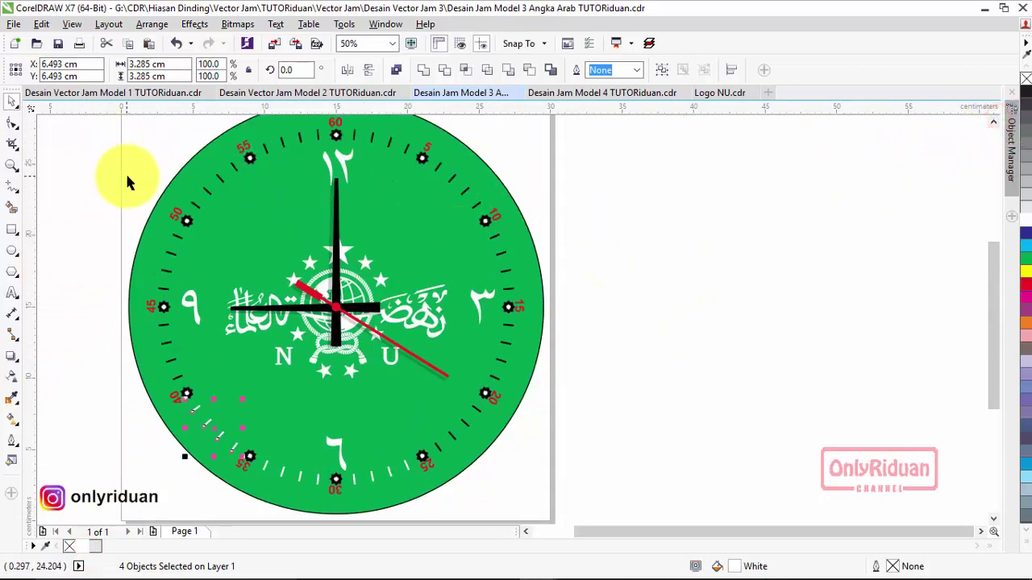
pyautogui.scroll(2, 128, 182)
pyautogui.moveTo(176, 120)
pyautogui.mouseDown()
pyautogui.moveTo(377, 278)
pyautogui.moveTo(364, 269)
pyautogui.mouseUp()
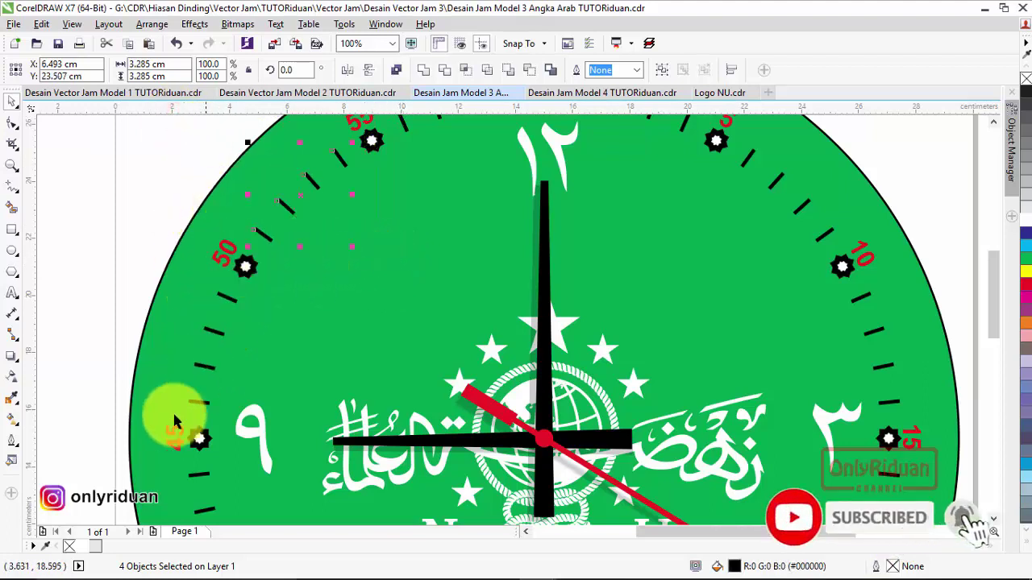
pyautogui.click(85, 547)
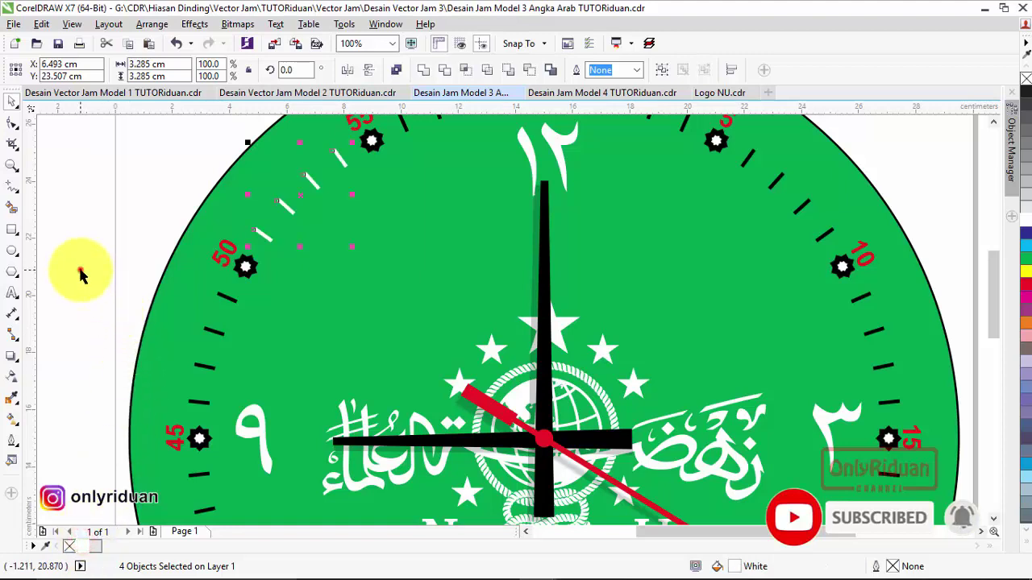
pyautogui.moveTo(81, 270); pyautogui.dragTo(256, 422)
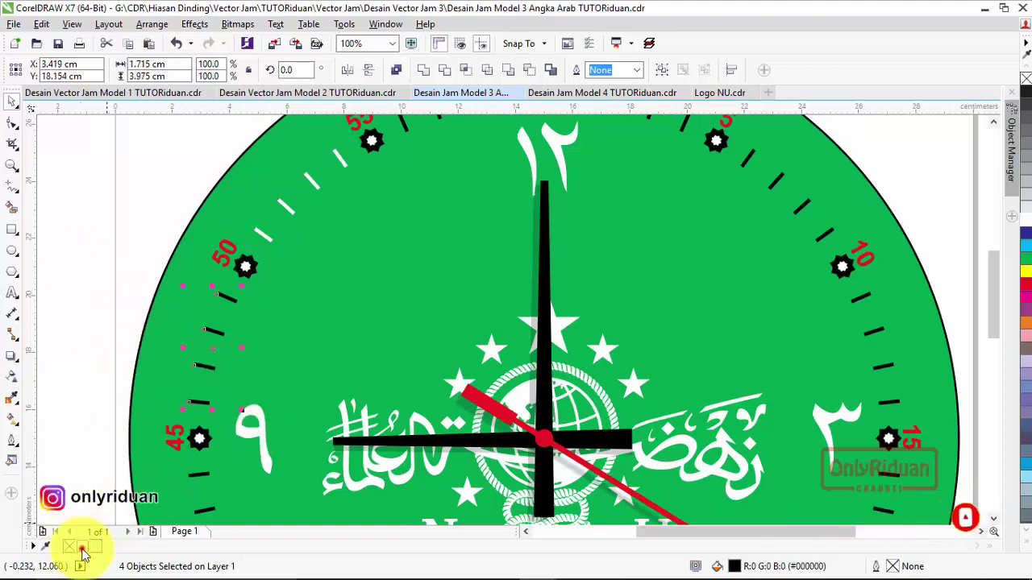
pyautogui.click(83, 548)
# Turn the minute ticks from 55 through 60 to 5 white
pyautogui.scroll(-2, 171, 348)
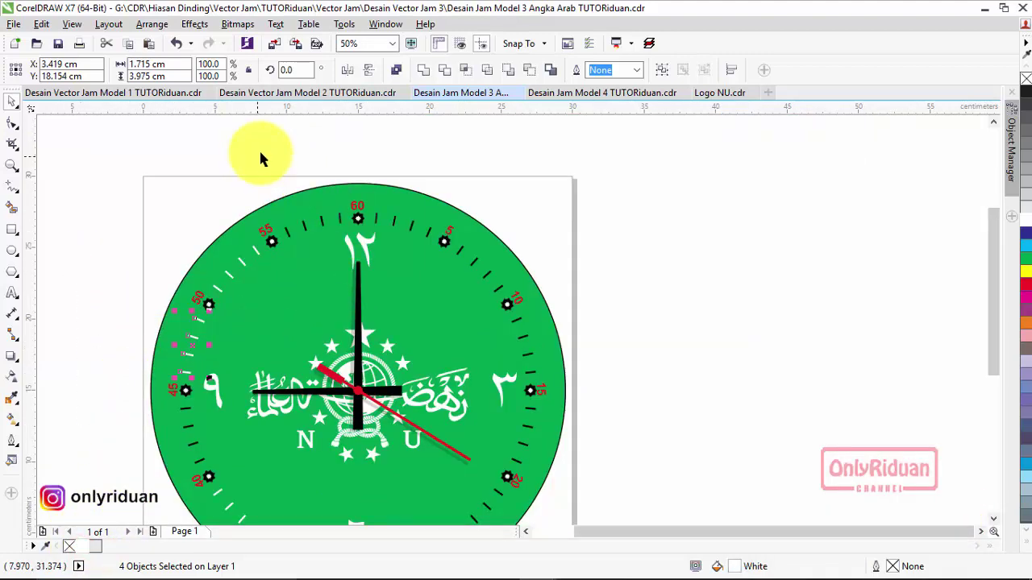
pyautogui.moveTo(262, 152); pyautogui.dragTo(339, 252)
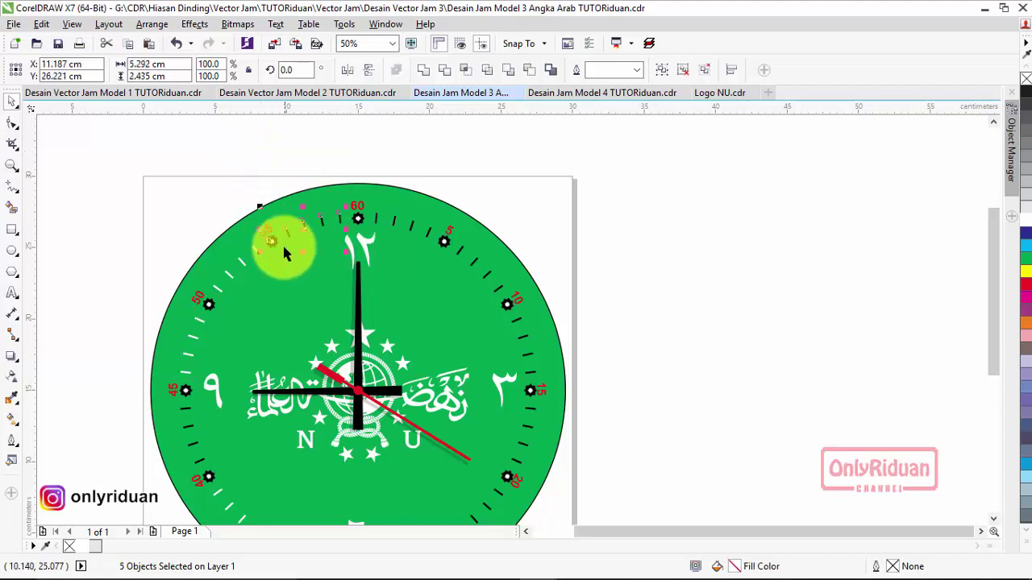
pyautogui.moveTo(272, 139); pyautogui.dragTo(346, 253)
pyautogui.click(86, 546)
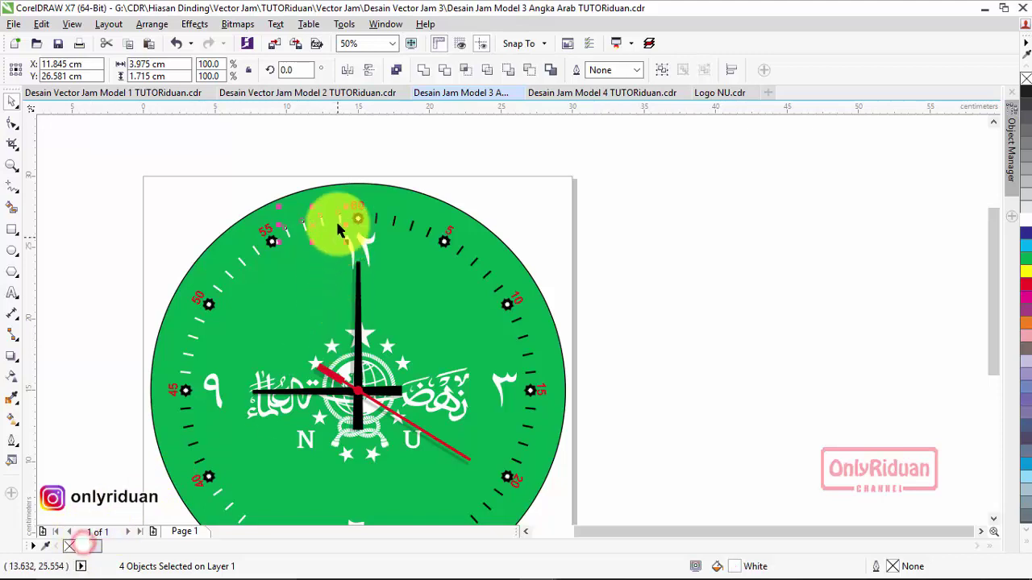
pyautogui.moveTo(423, 258); pyautogui.dragTo(435, 247)
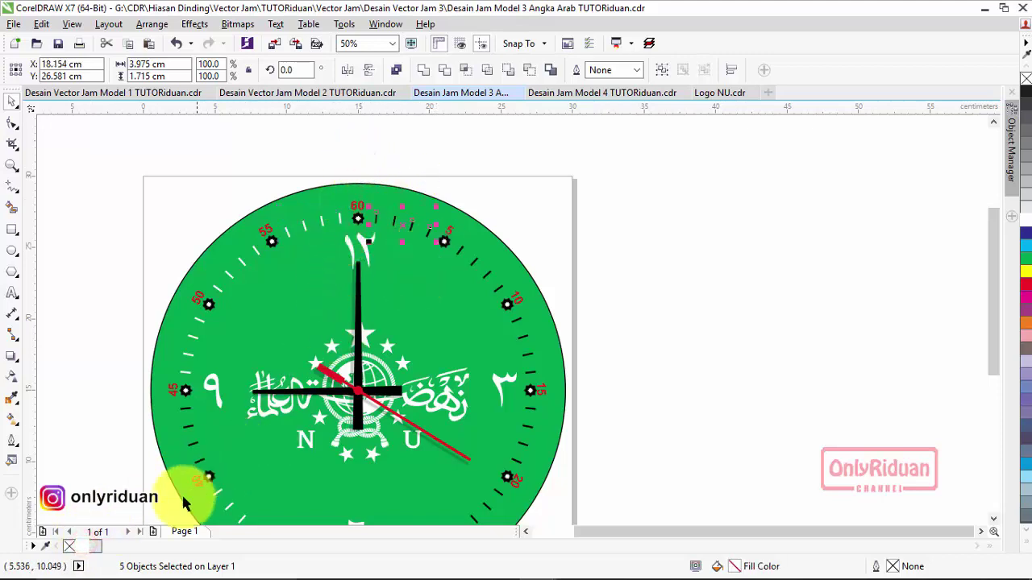
pyautogui.click(85, 546)
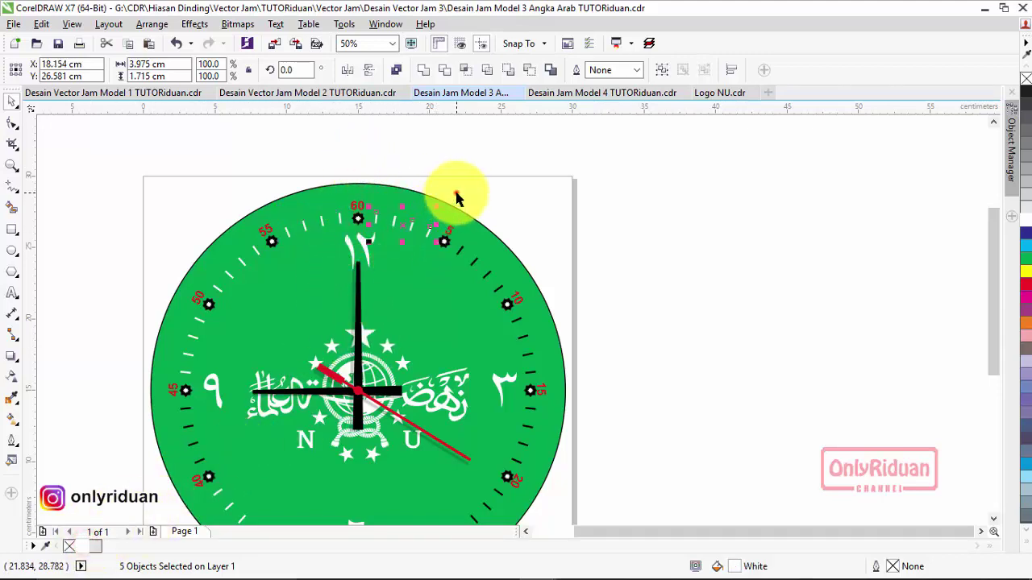
pyautogui.moveTo(456, 193); pyautogui.dragTo(512, 303)
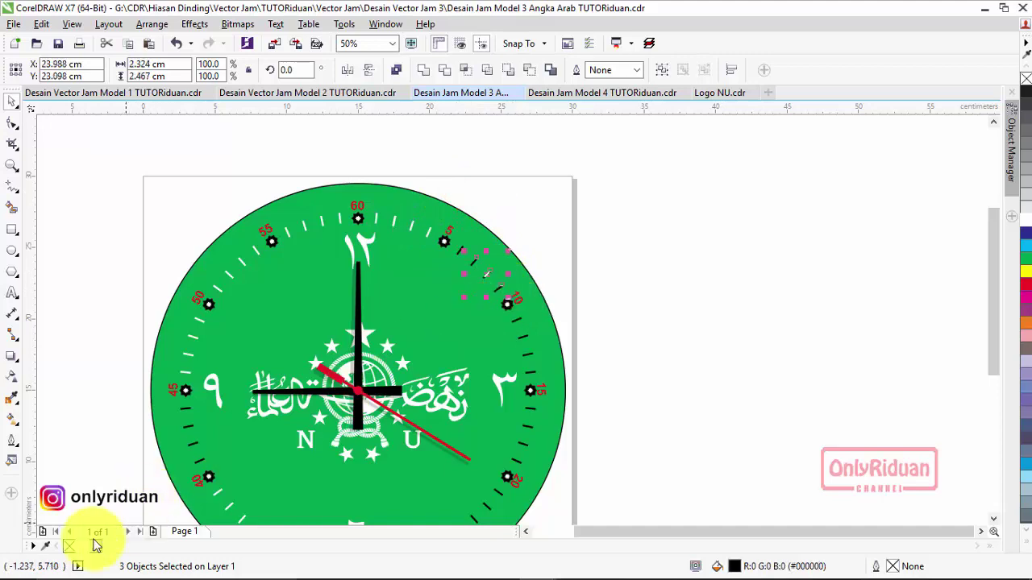
pyautogui.moveTo(446, 170); pyautogui.dragTo(475, 274)
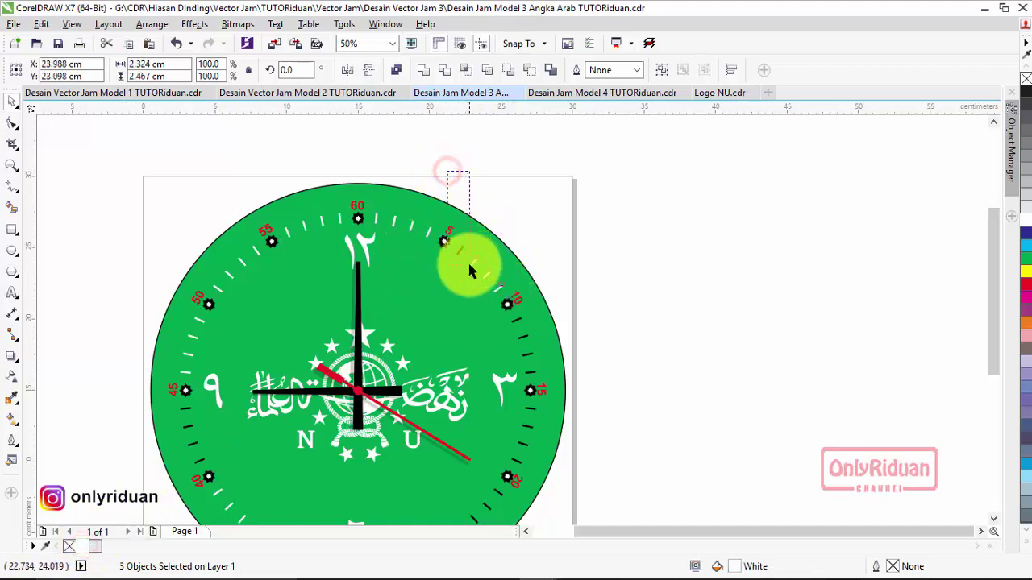
pyautogui.click(90, 547)
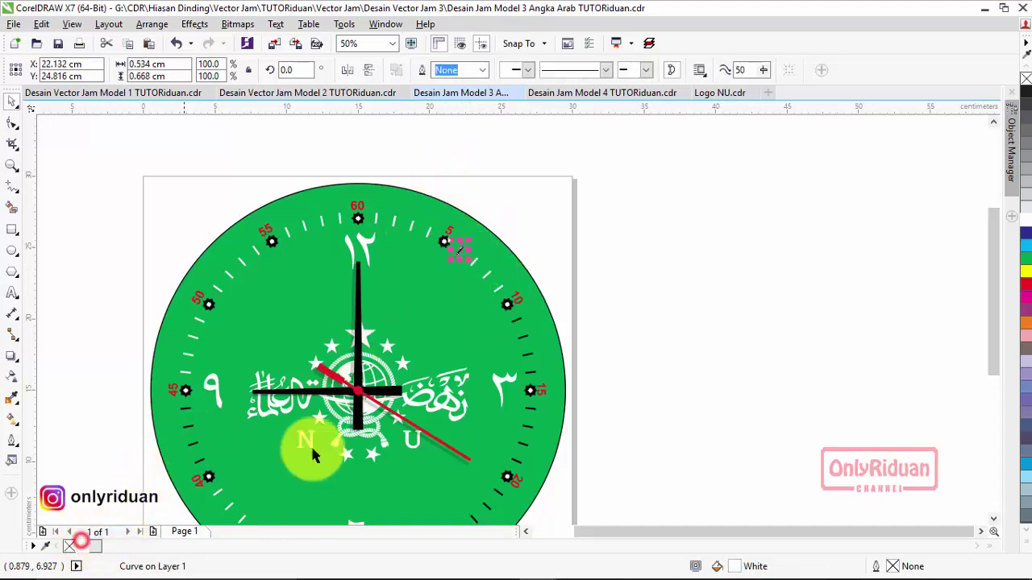
# Turn the remaining ticks between 10–25 and 40–45 white, then clear the selection
pyautogui.moveTo(585, 388); pyautogui.dragTo(493, 314)
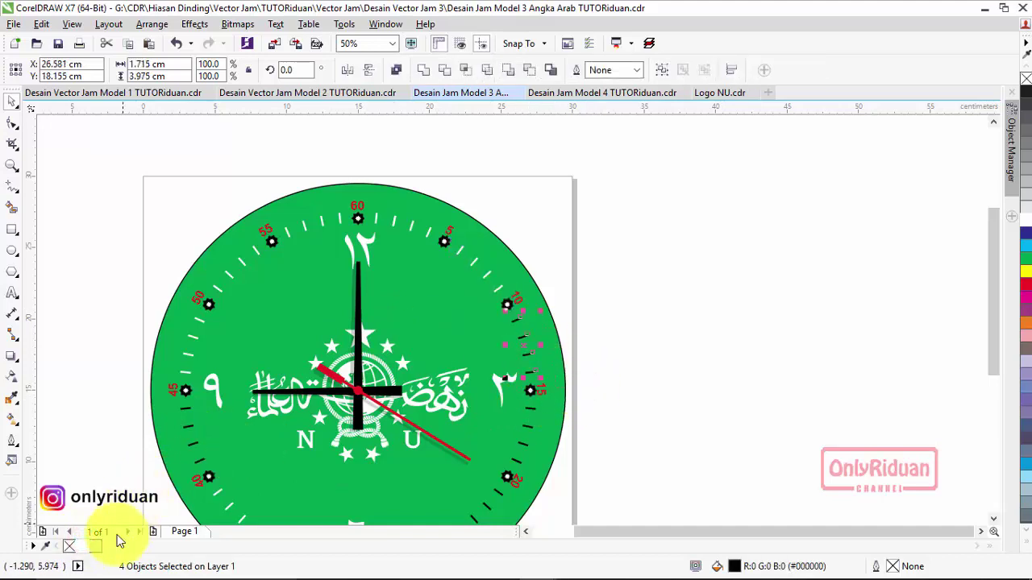
pyautogui.click(90, 548)
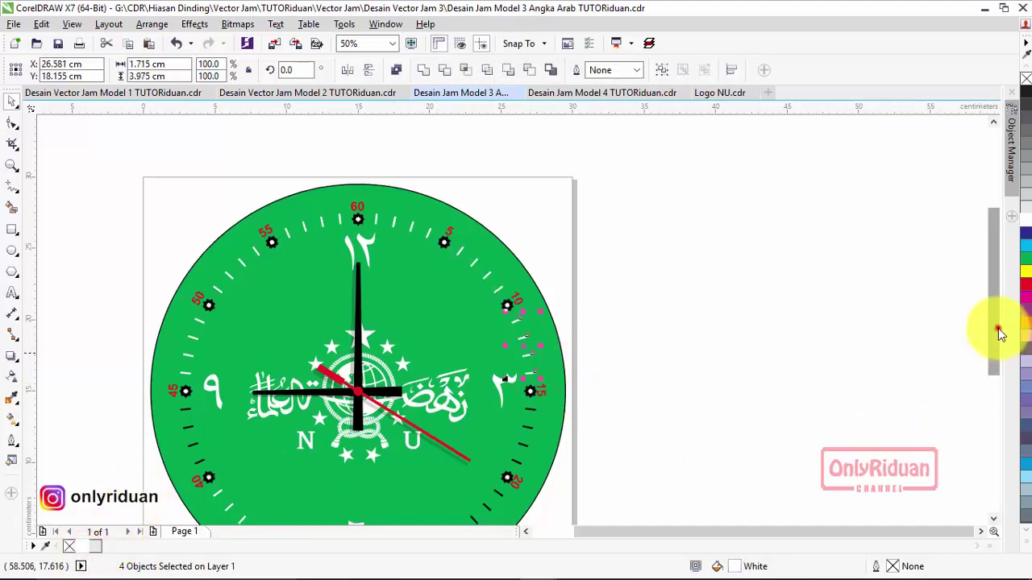
pyautogui.moveTo(999, 331); pyautogui.dragTo(997, 370)
pyautogui.moveTo(622, 424); pyautogui.dragTo(532, 378)
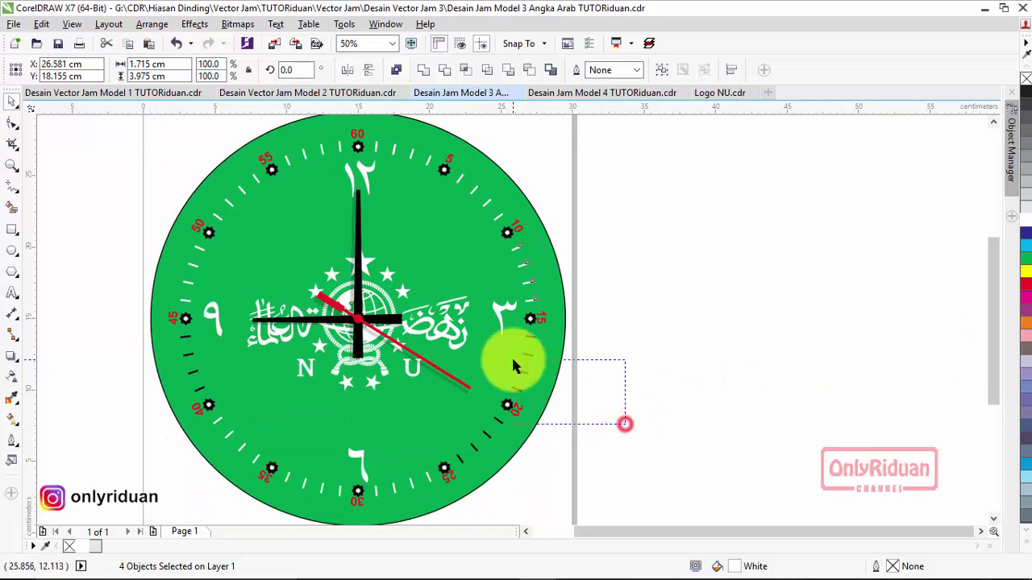
pyautogui.moveTo(597, 329); pyautogui.dragTo(506, 409)
pyautogui.click(92, 547)
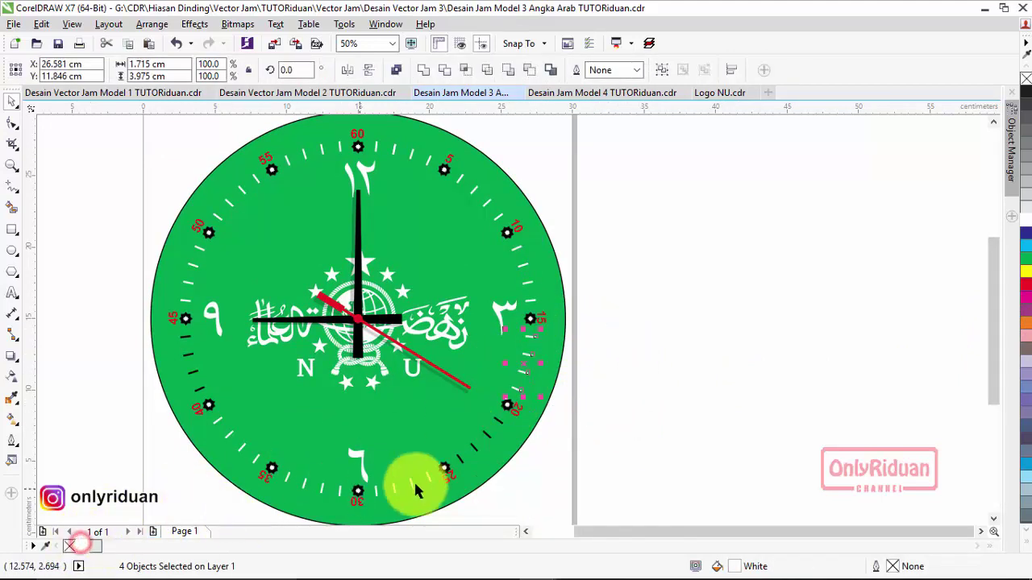
pyautogui.moveTo(571, 419); pyautogui.dragTo(443, 473)
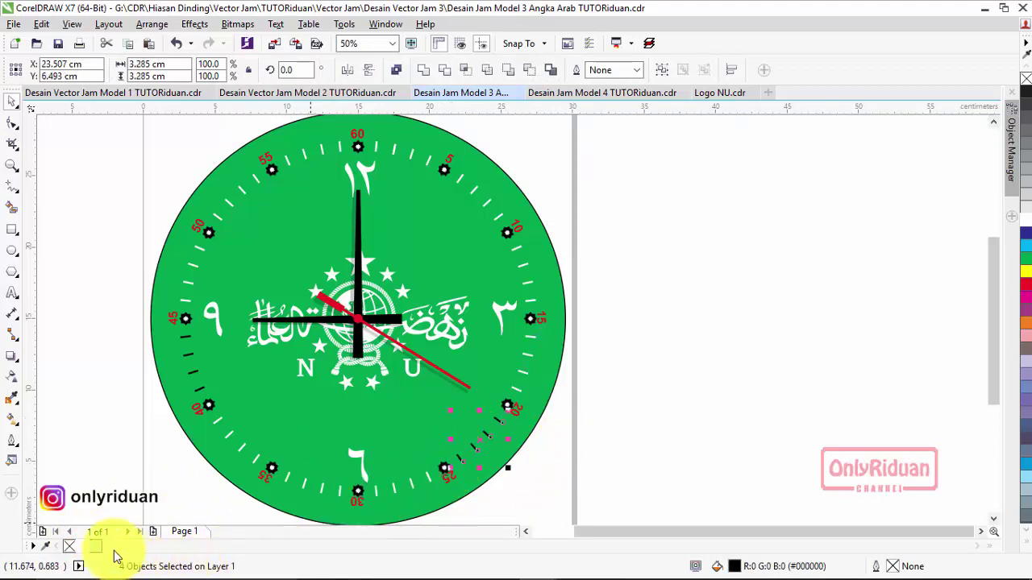
pyautogui.click(86, 547)
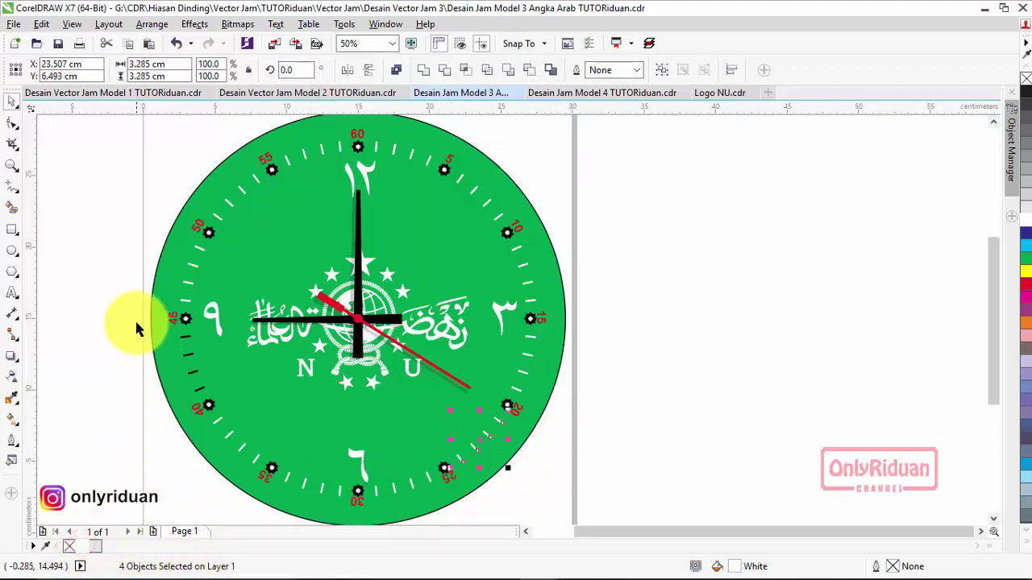
pyautogui.moveTo(137, 328); pyautogui.dragTo(219, 388)
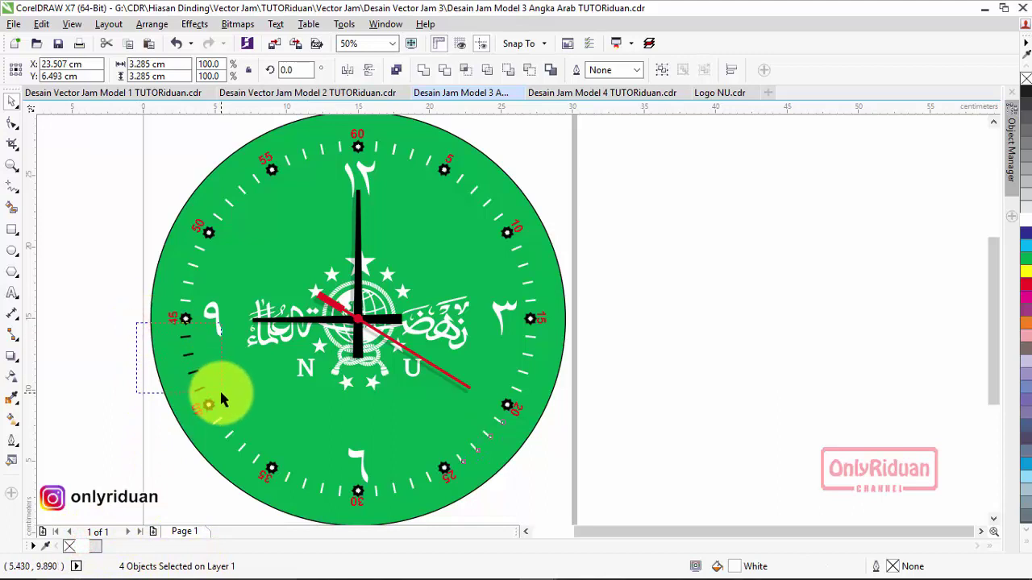
pyautogui.click(80, 547)
pyautogui.click(47, 404)
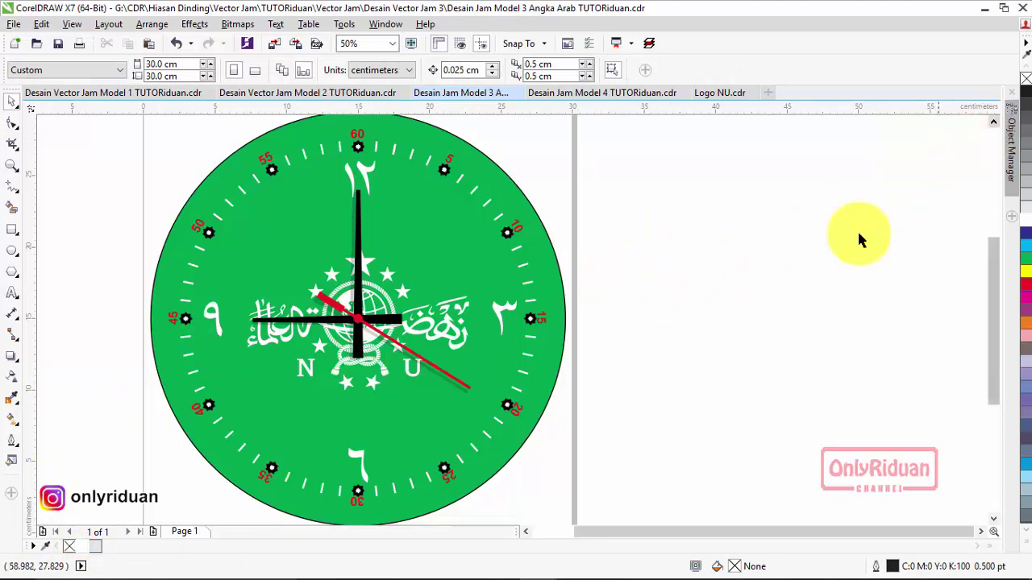
# Delete the red second hand and both black hands, uncovering the white NU emblem
pyautogui.click(529, 534)
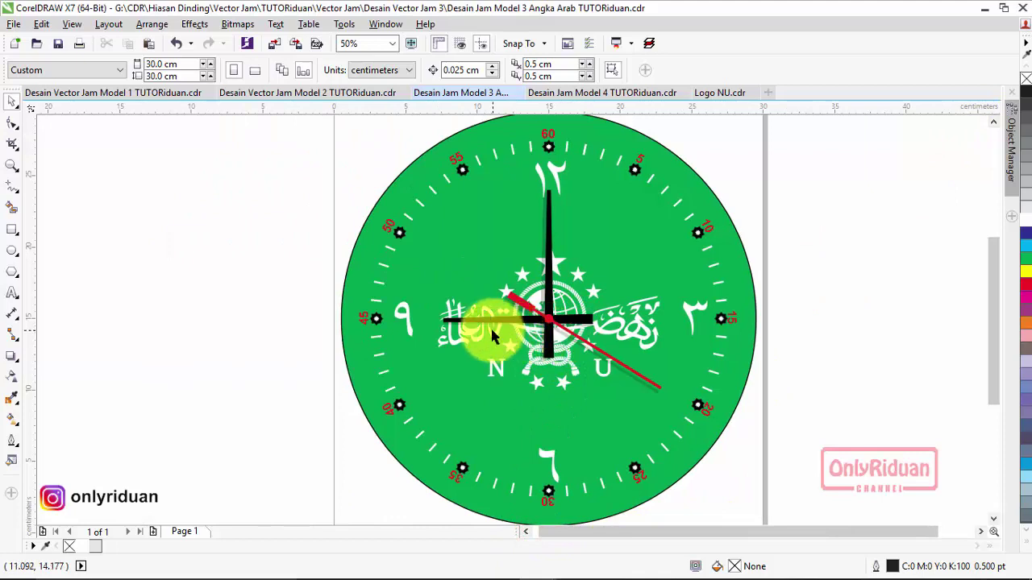
pyautogui.click(546, 321)
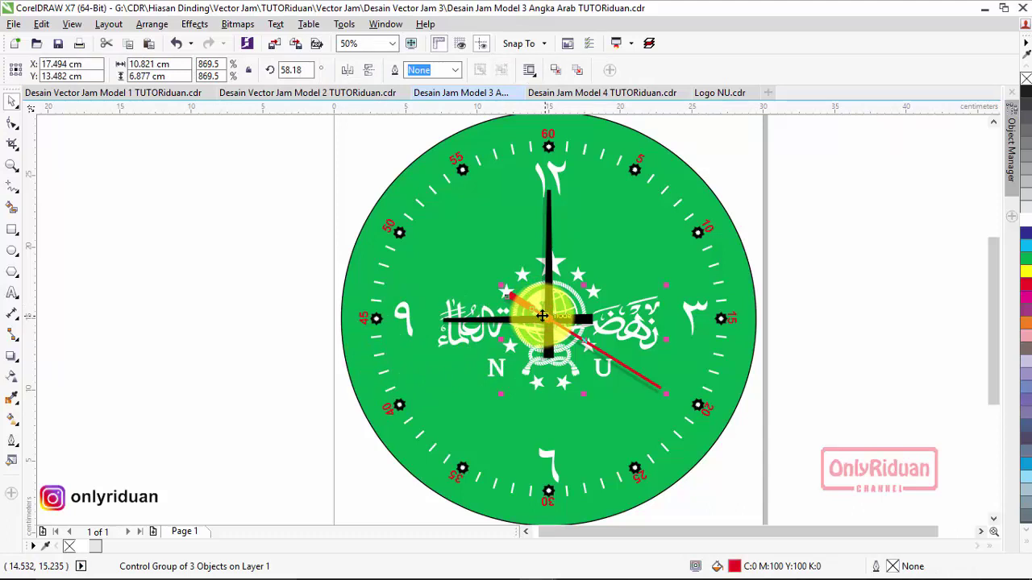
pyautogui.press('Delete')
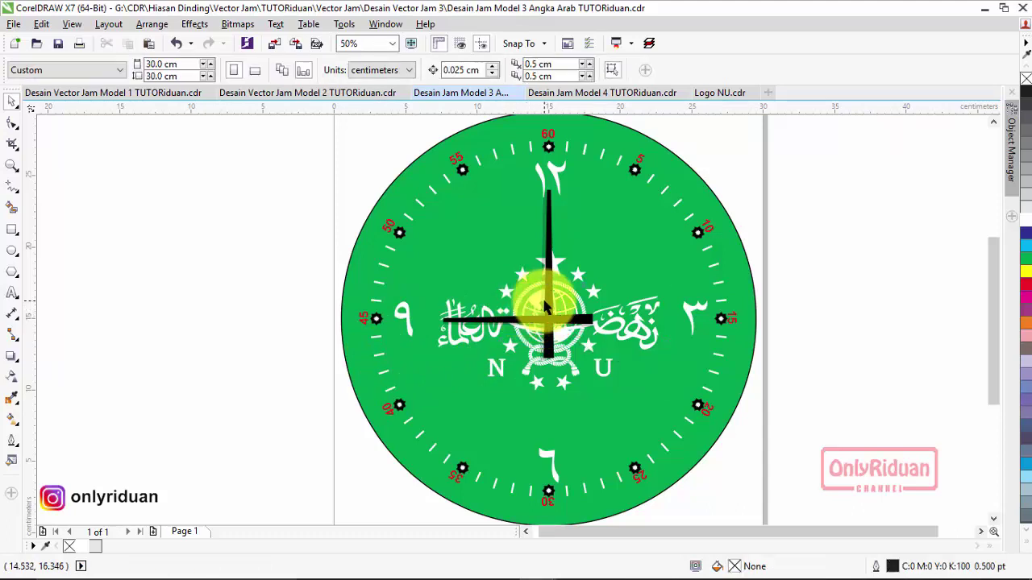
pyautogui.click(547, 310)
pyautogui.press('Delete')
pyautogui.click(547, 320)
pyautogui.press('Delete')
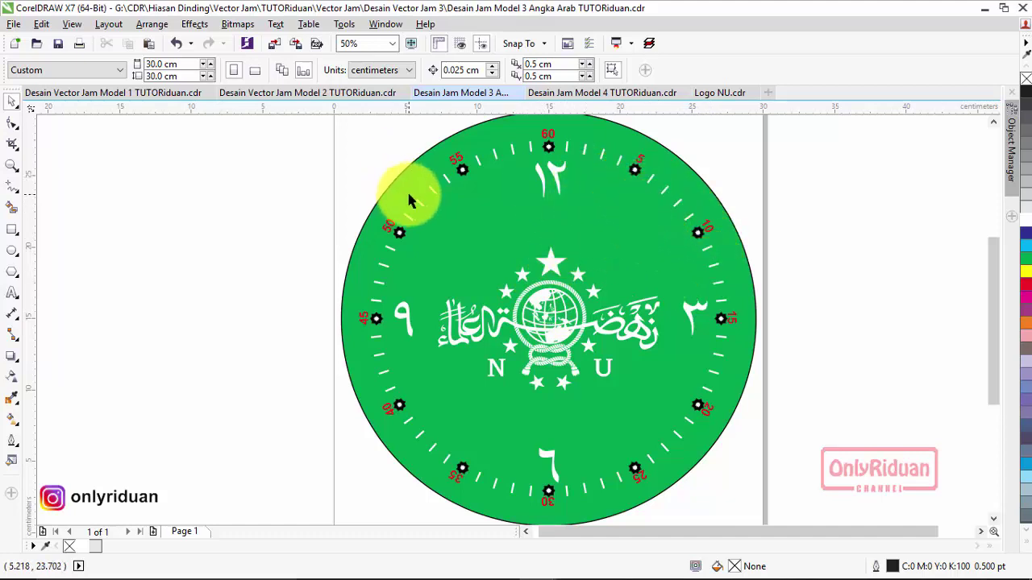
pyautogui.moveTo(112, 93)
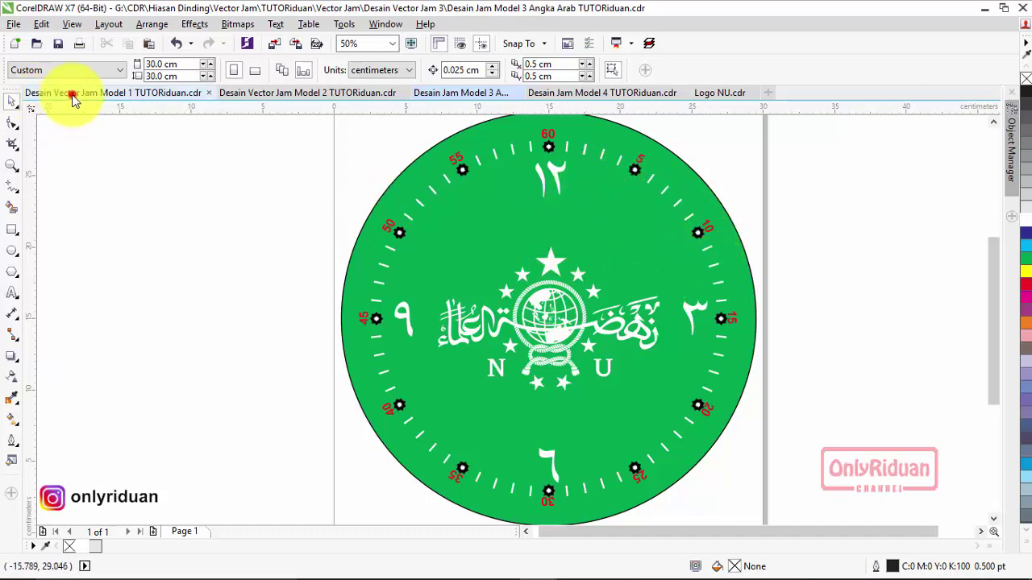
# Copy the green mosque photo from Model 1 and paste it beside the clock in Model 3
pyautogui.click(72, 95)
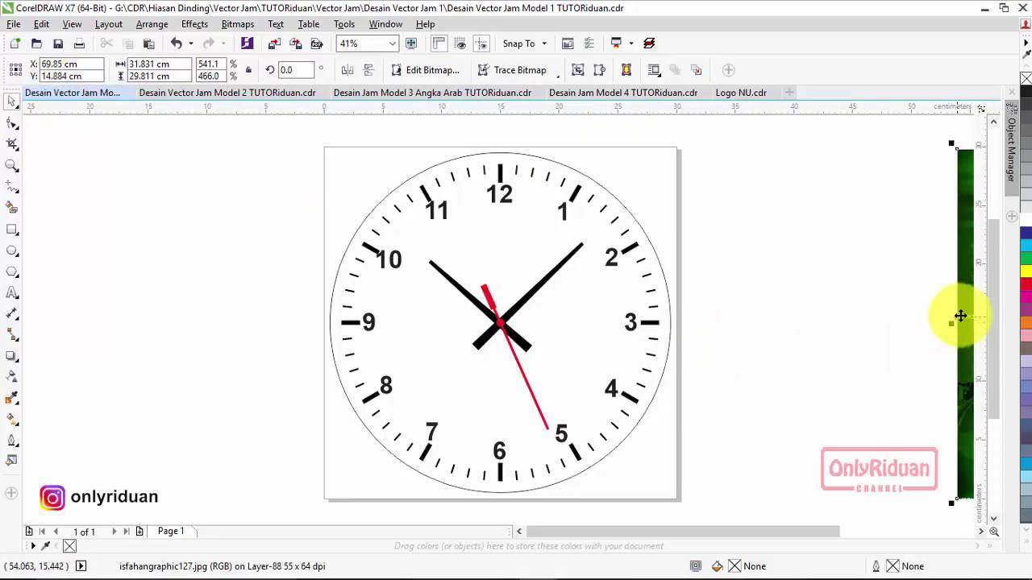
pyautogui.moveTo(960, 316); pyautogui.dragTo(575, 301)
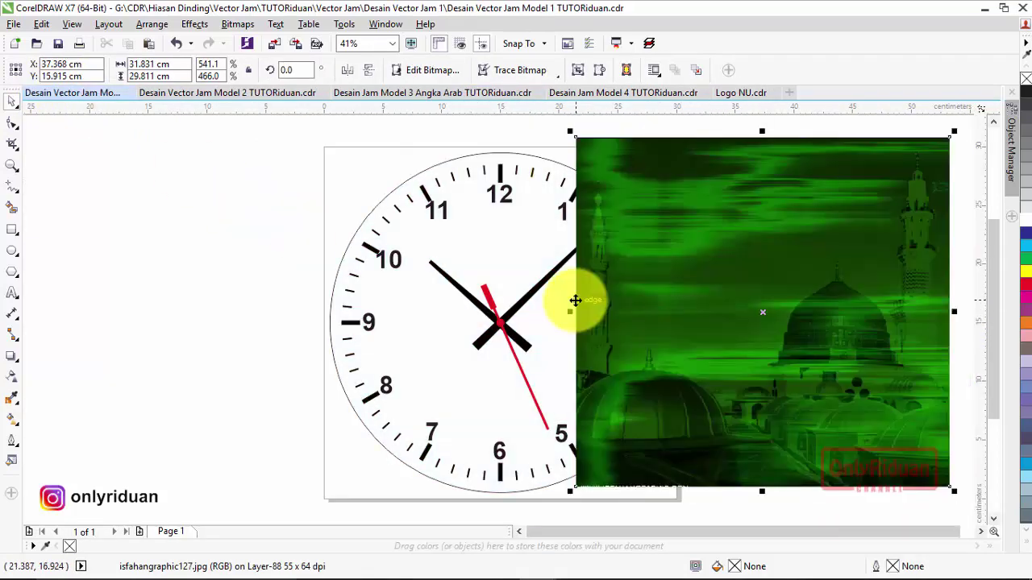
pyautogui.click(403, 94)
pyautogui.hotkey('ctrl', 'v')
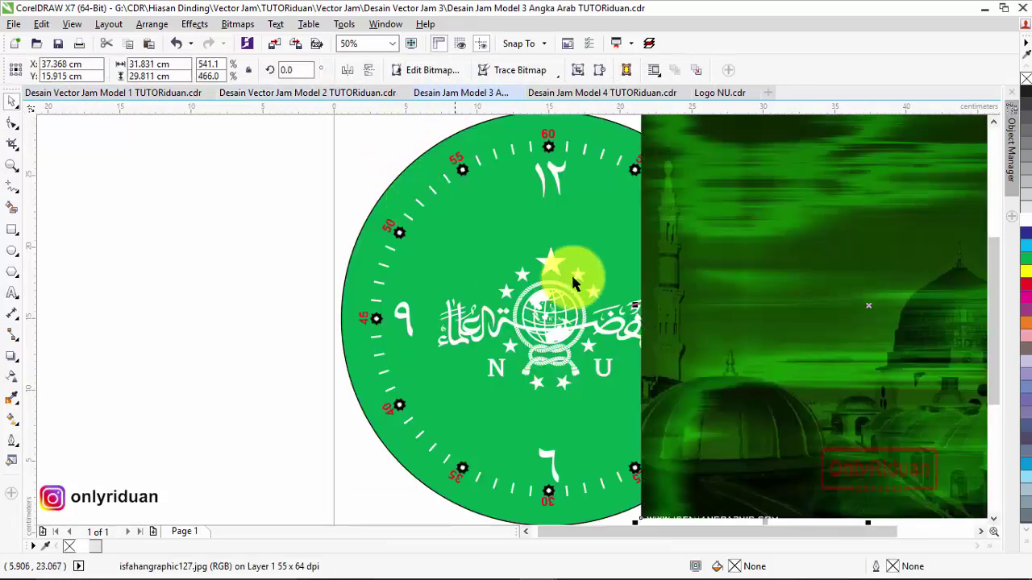
pyautogui.moveTo(690, 267)
pyautogui.mouseDown()
pyautogui.moveTo(860, 284)
pyautogui.moveTo(389, 280)
pyautogui.moveTo(428, 285)
pyautogui.mouseUp()
pyautogui.scroll(-2, 862, 280)
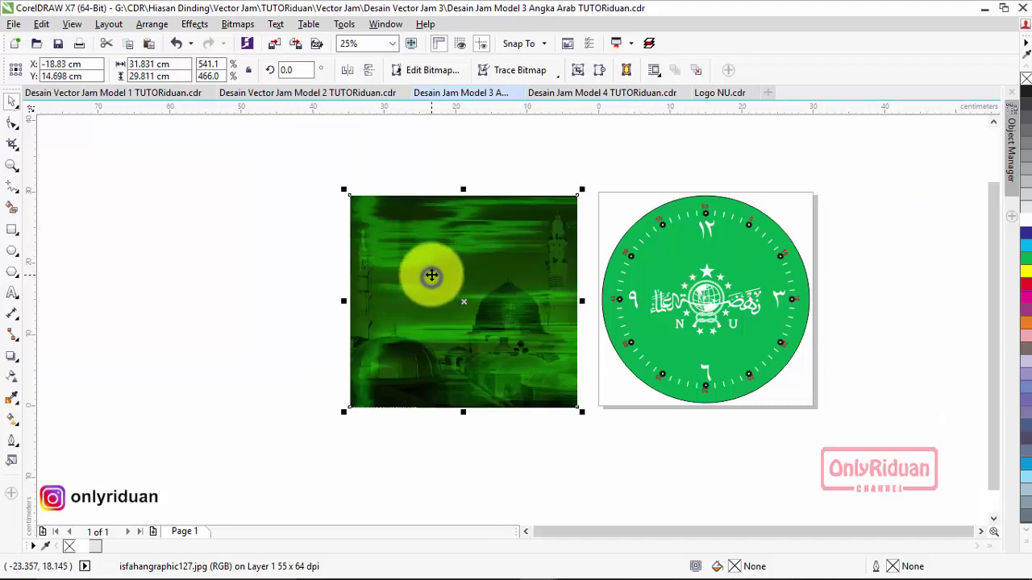
# PowerClip the mosque photo inside the clock circle
pyautogui.rightClick(431, 276)
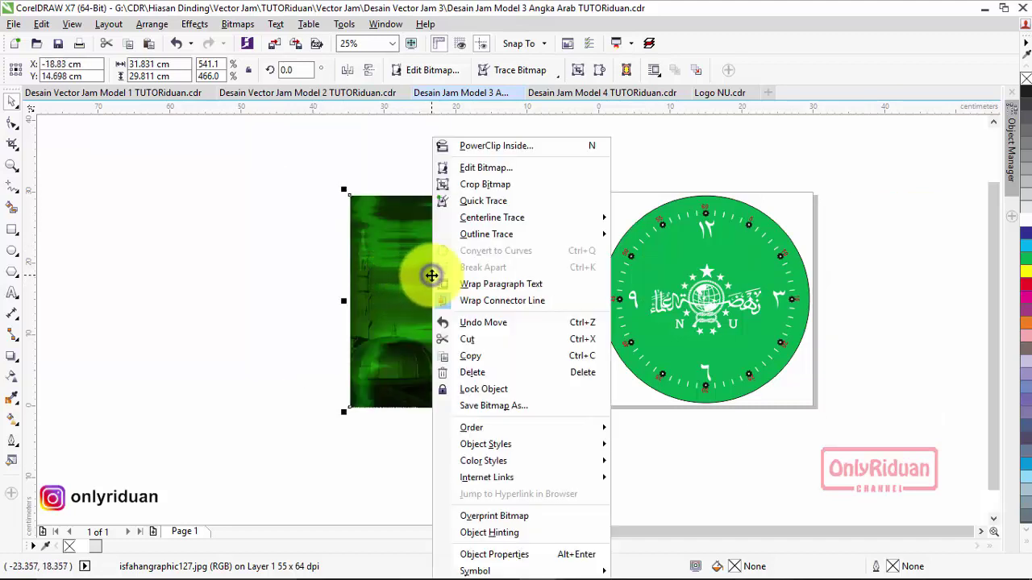
pyautogui.click(488, 145)
pyautogui.click(663, 247)
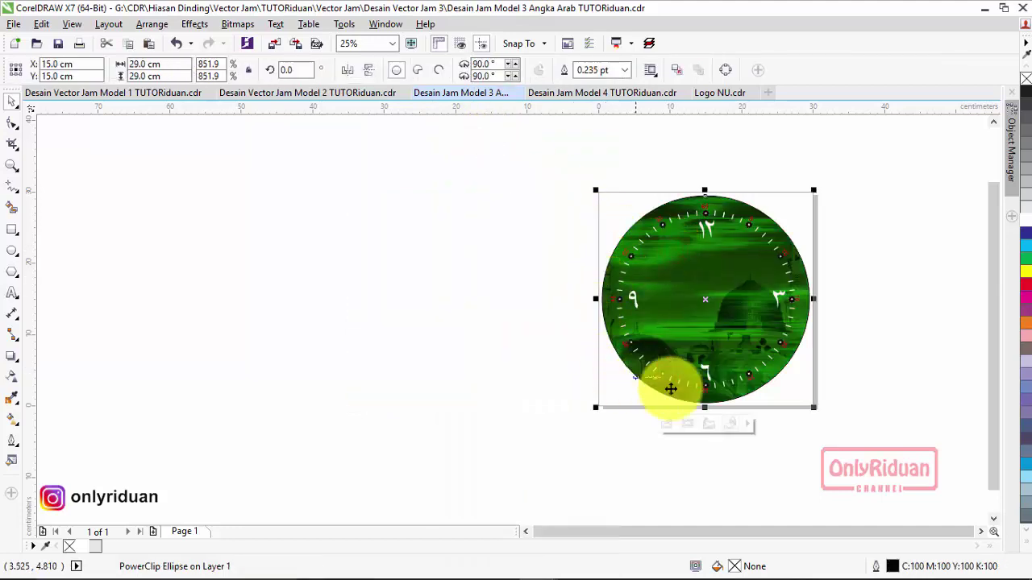
pyautogui.scroll(1, 790, 329)
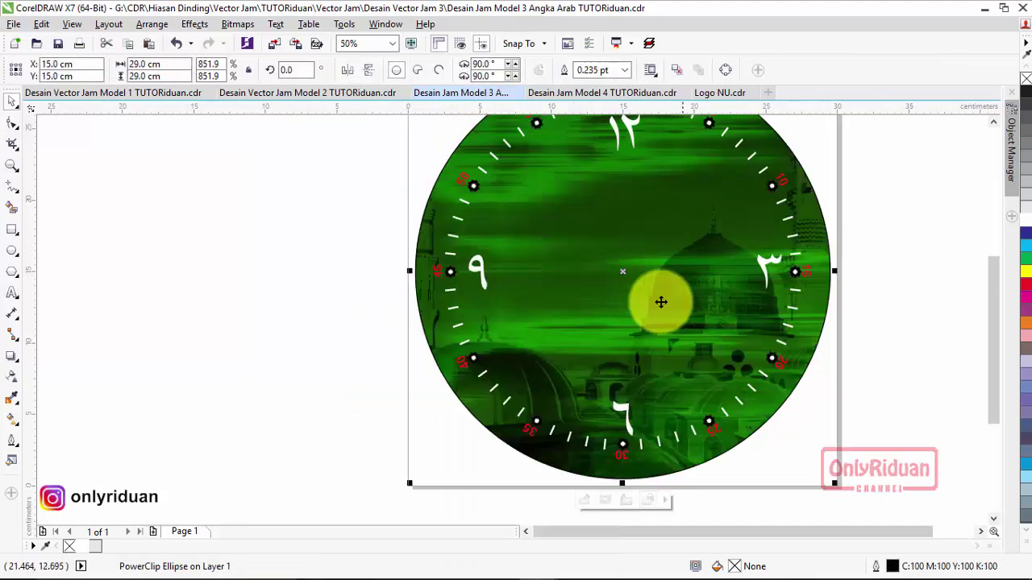
pyautogui.scroll(-1, 872, 292)
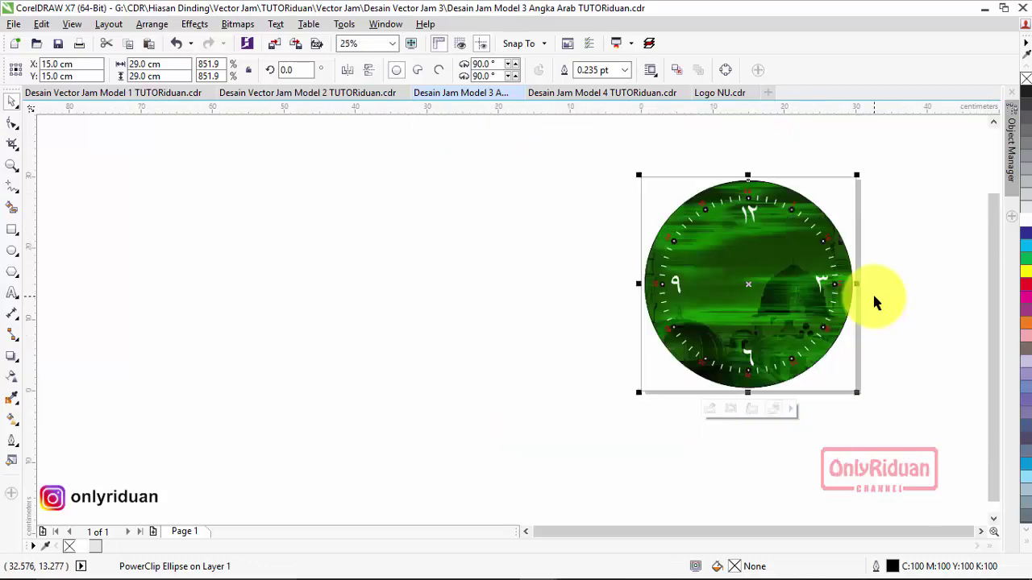
pyautogui.scroll(1, 767, 205)
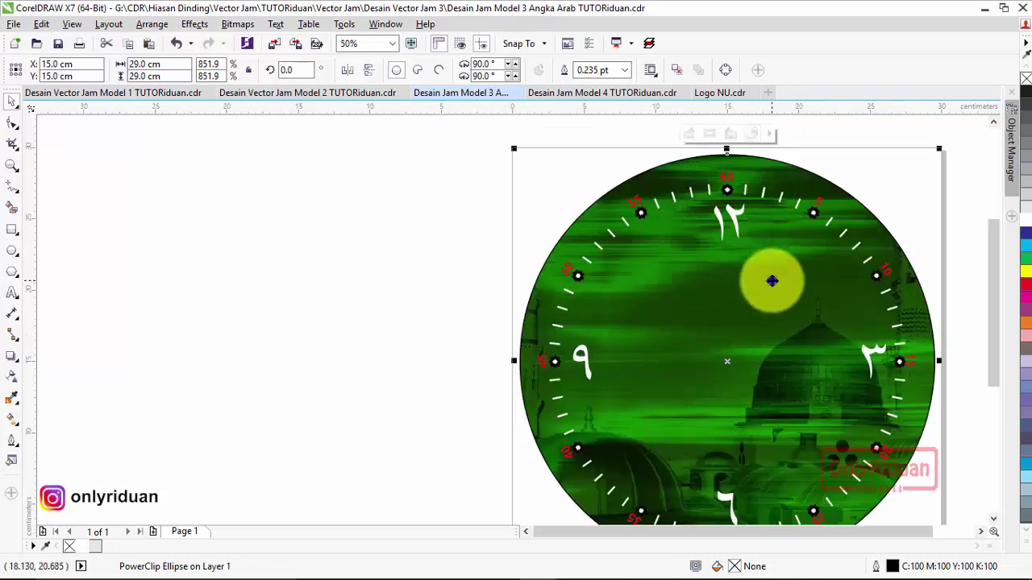
# Open the clock circle's PowerClip contents with Edit PowerClip
pyautogui.rightClick(771, 279)
pyautogui.click(819, 186)
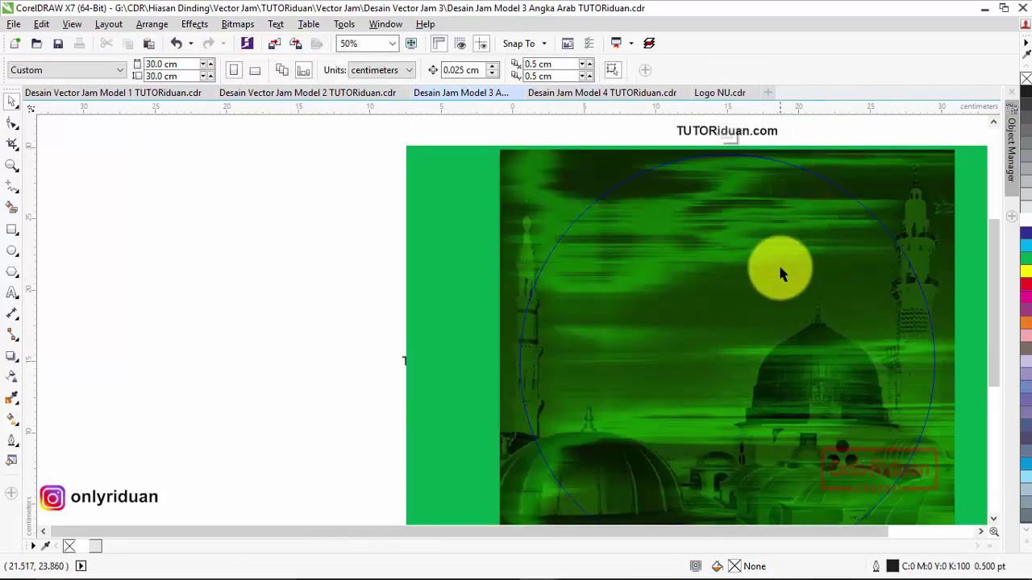
pyautogui.scroll(-1, 758, 254)
# Delete the green backing curve and send the mosque photo To Back of Layer
pyautogui.click(589, 267)
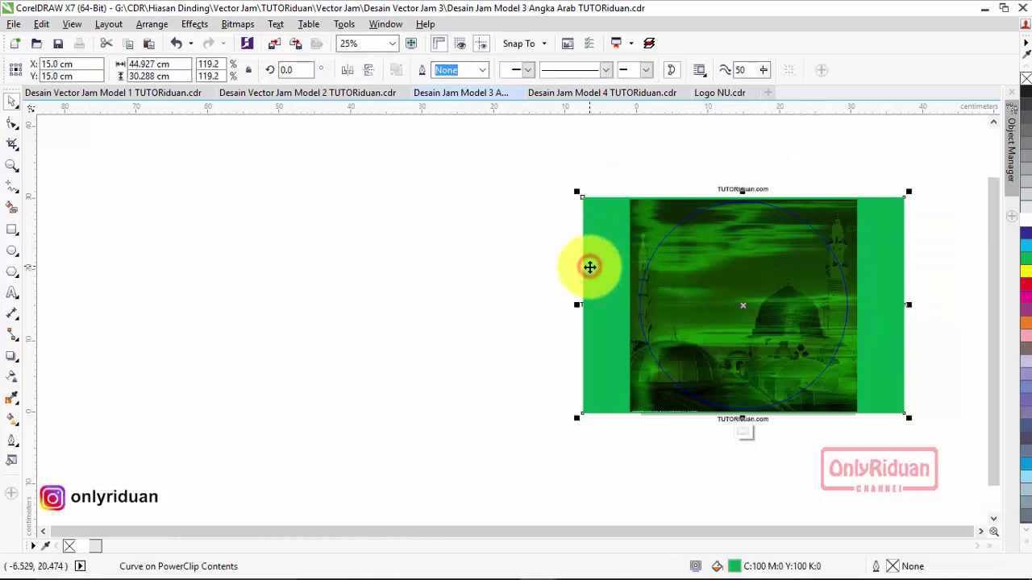
pyautogui.press('Delete')
pyautogui.click(766, 308)
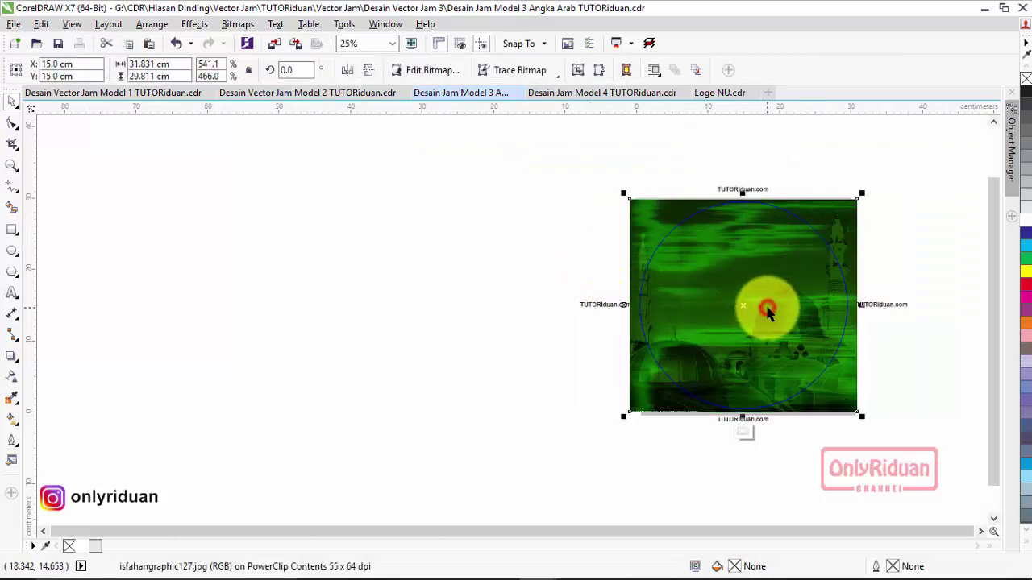
pyautogui.rightClick(773, 261)
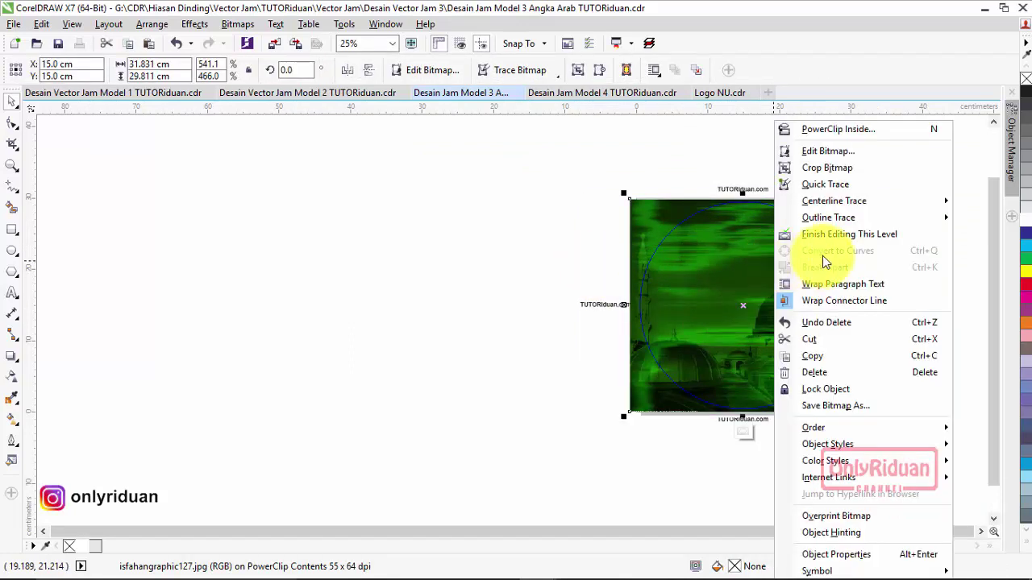
pyautogui.moveTo(814, 427)
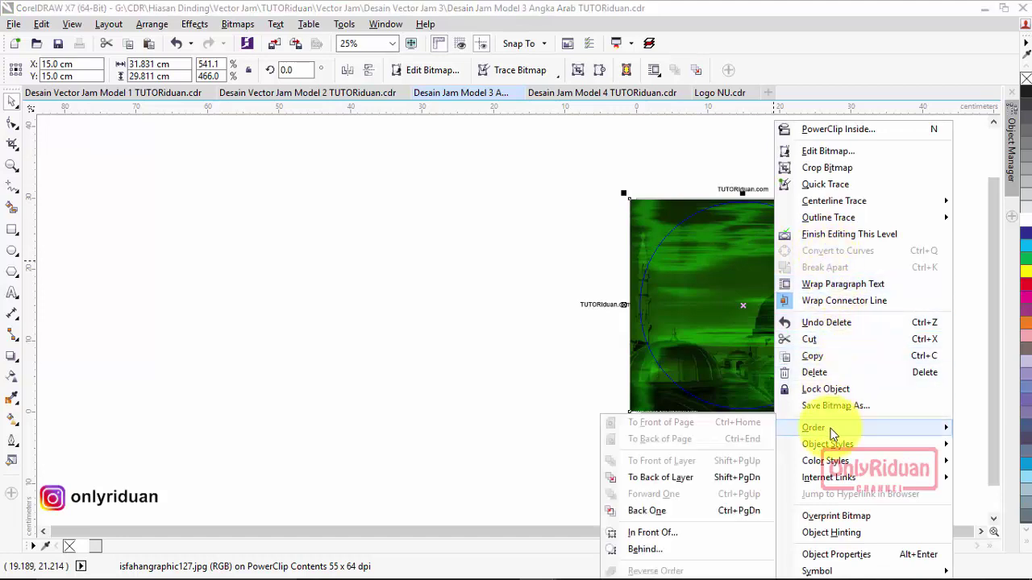
pyautogui.click(669, 477)
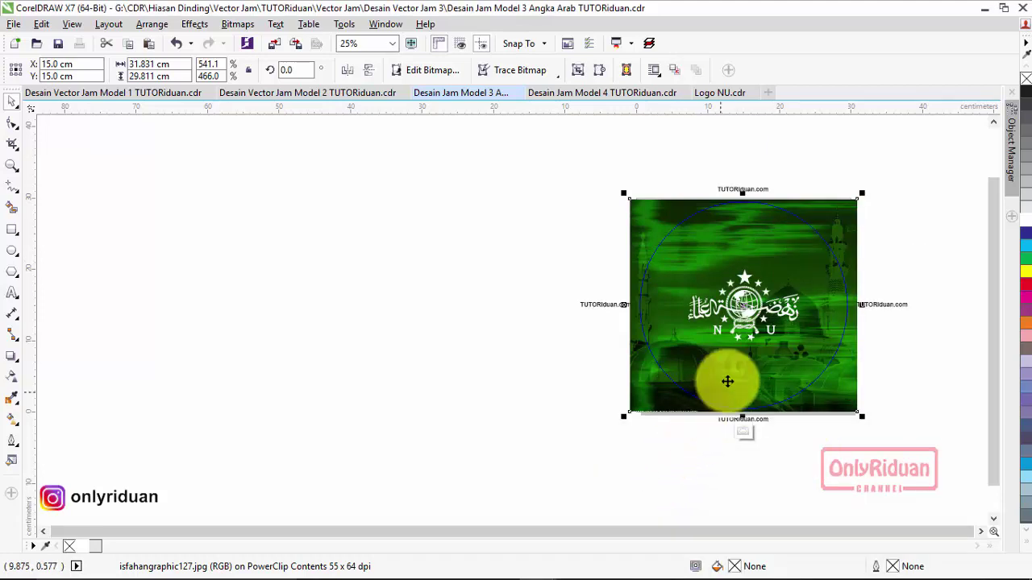
# Finish Editing This Level to close the PowerClip contents
pyautogui.rightClick(751, 305)
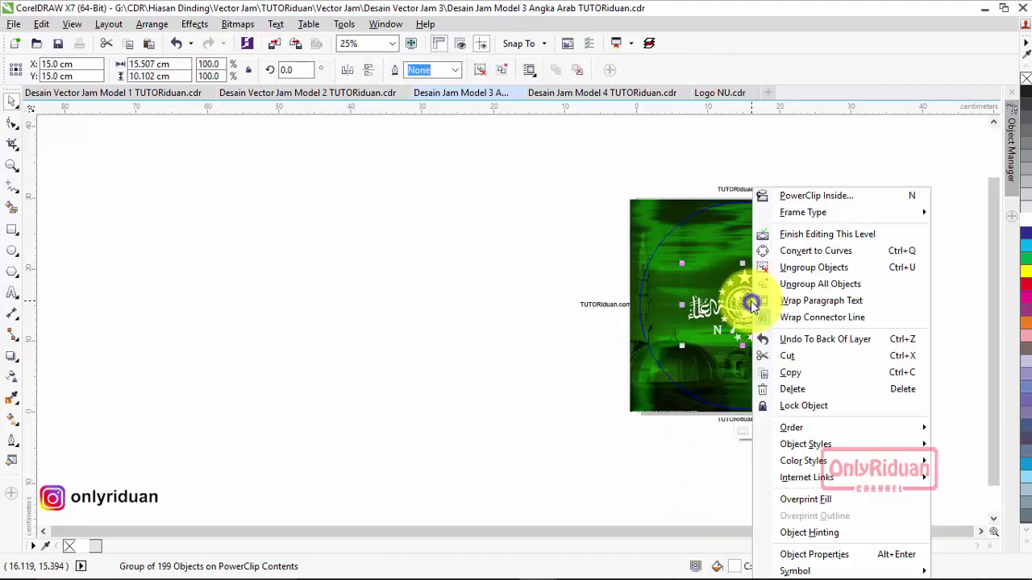
pyautogui.click(794, 233)
pyautogui.scroll(1, 800, 301)
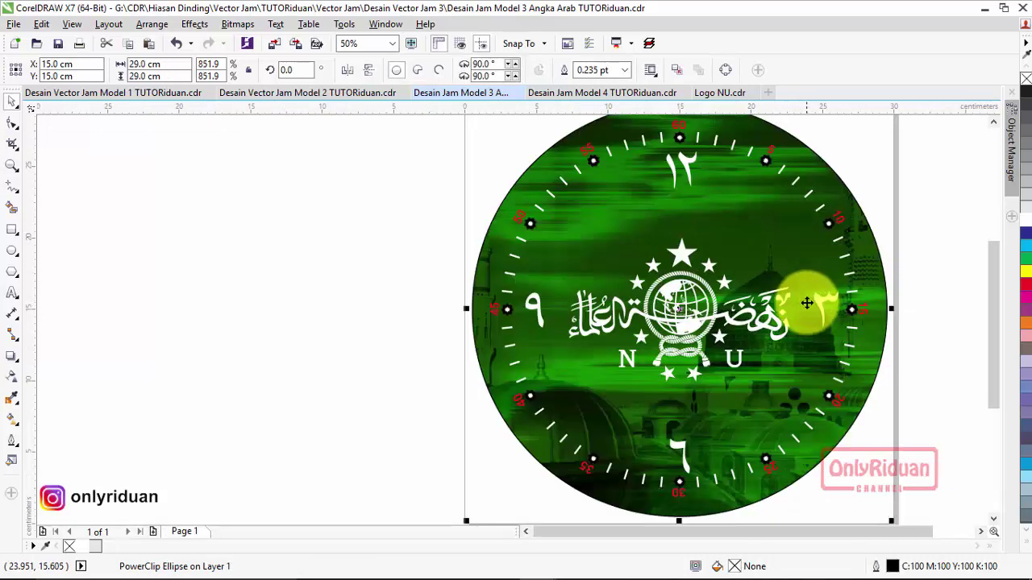
pyautogui.scroll(-1, 311, 281)
pyautogui.scroll(1, 559, 321)
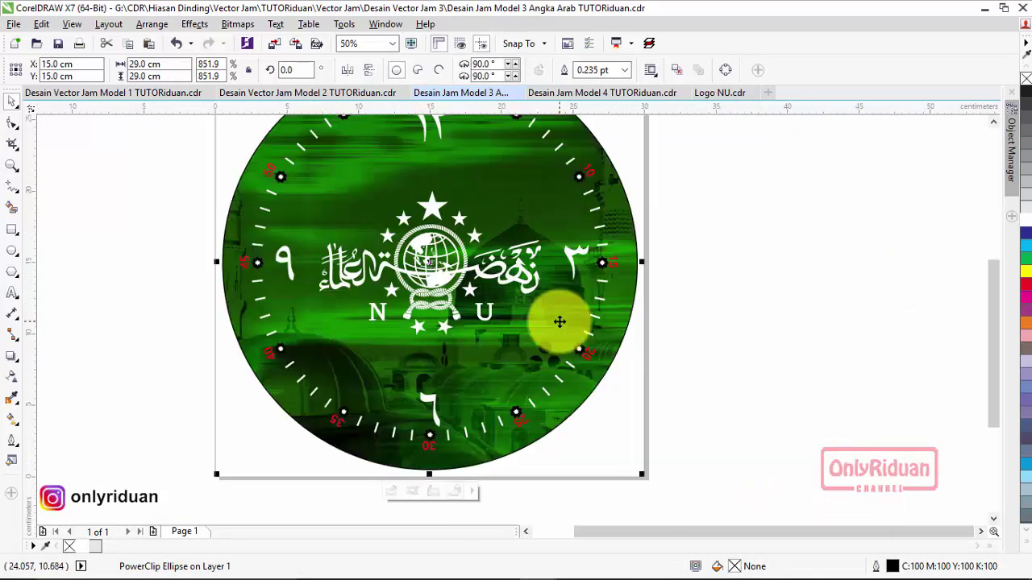
pyautogui.scroll(-1, 317, 212)
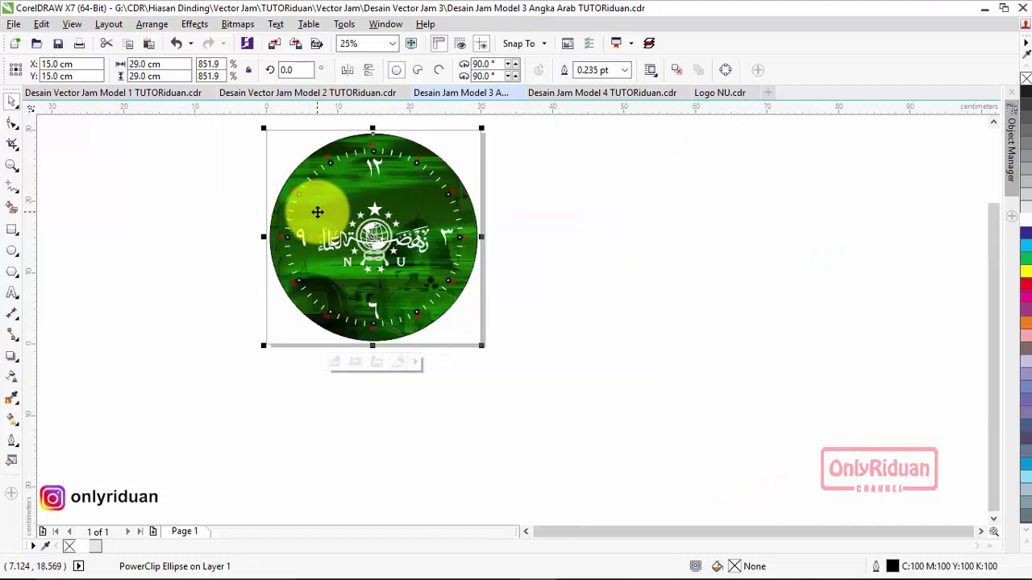
pyautogui.scroll(1, 331, 182)
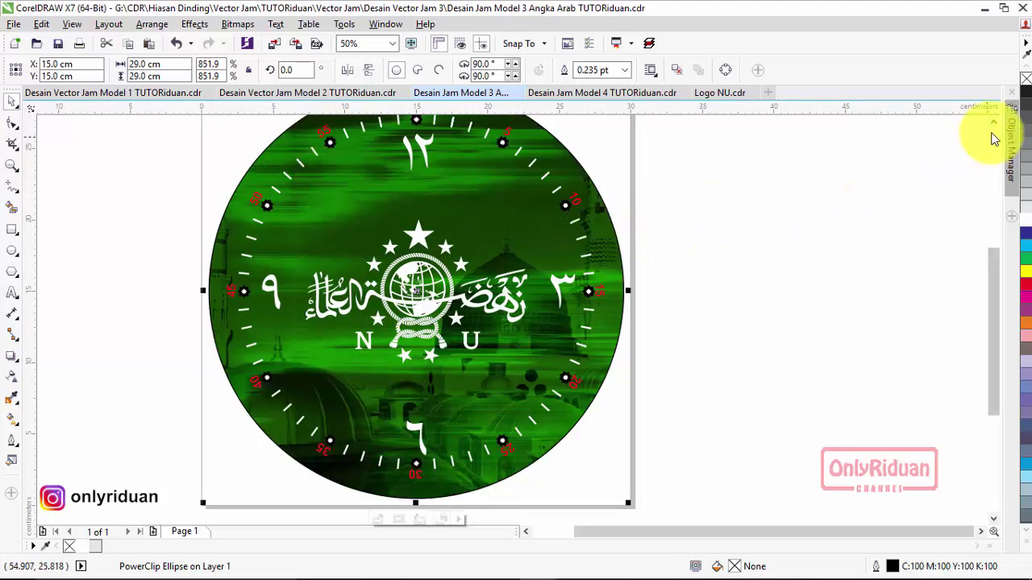
pyautogui.scroll(-1, 418, 266)
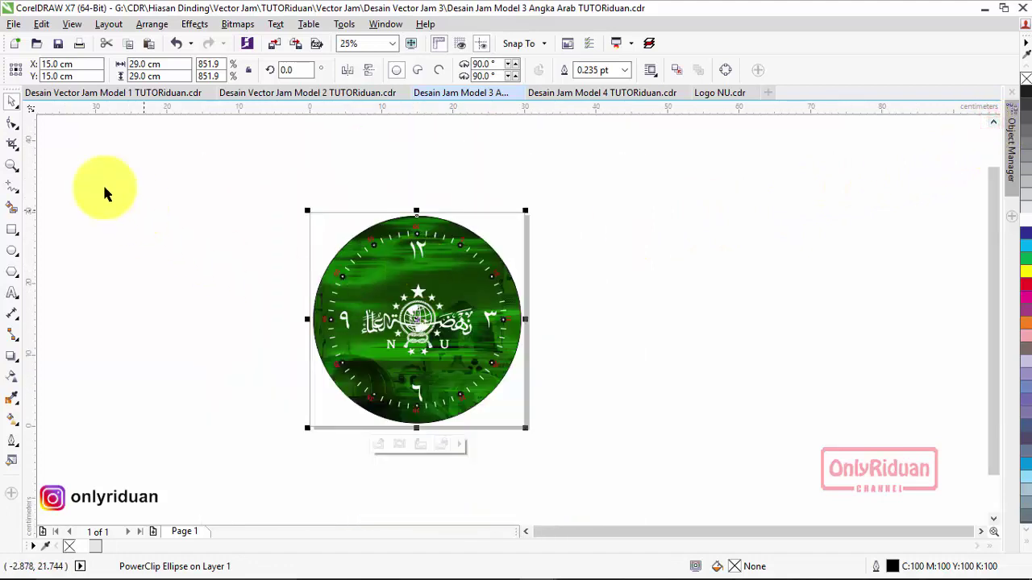
# Zoom in on the clock and select the finished clock circle
pyautogui.click(12, 167)
pyautogui.moveTo(290, 195); pyautogui.dragTo(546, 434)
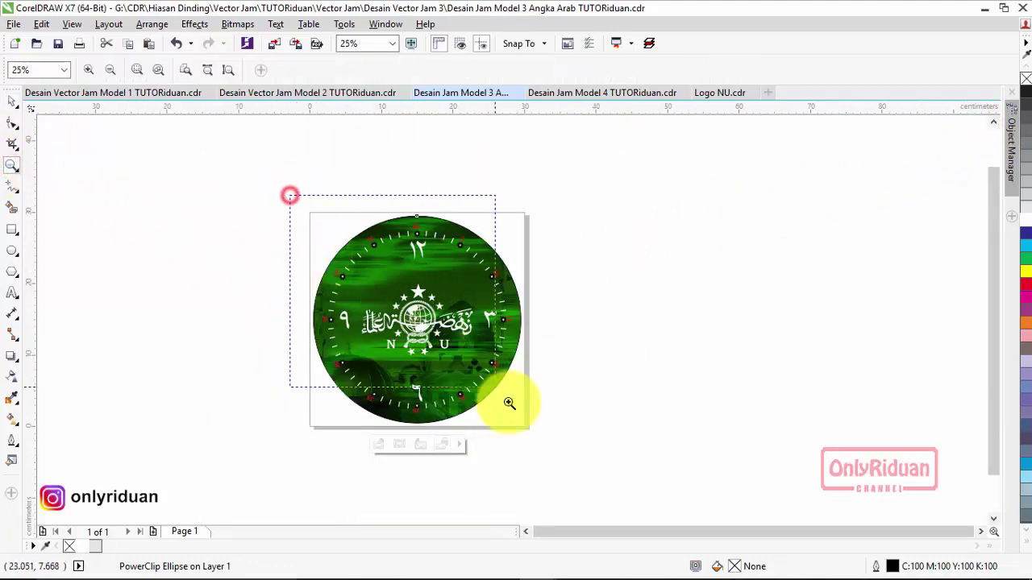
pyautogui.click(12, 102)
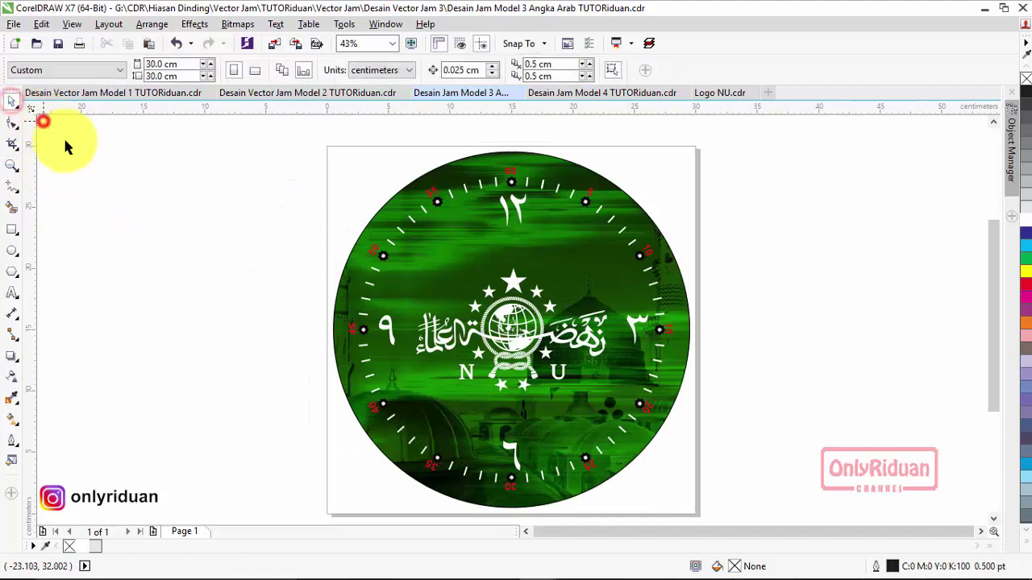
pyautogui.click(452, 173)
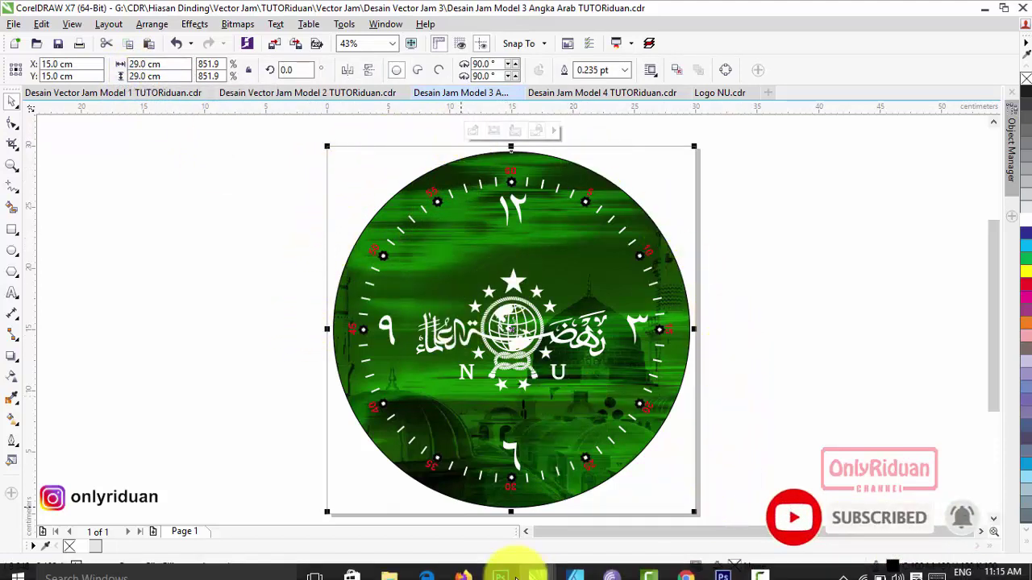
pyautogui.moveTo(542, 572)
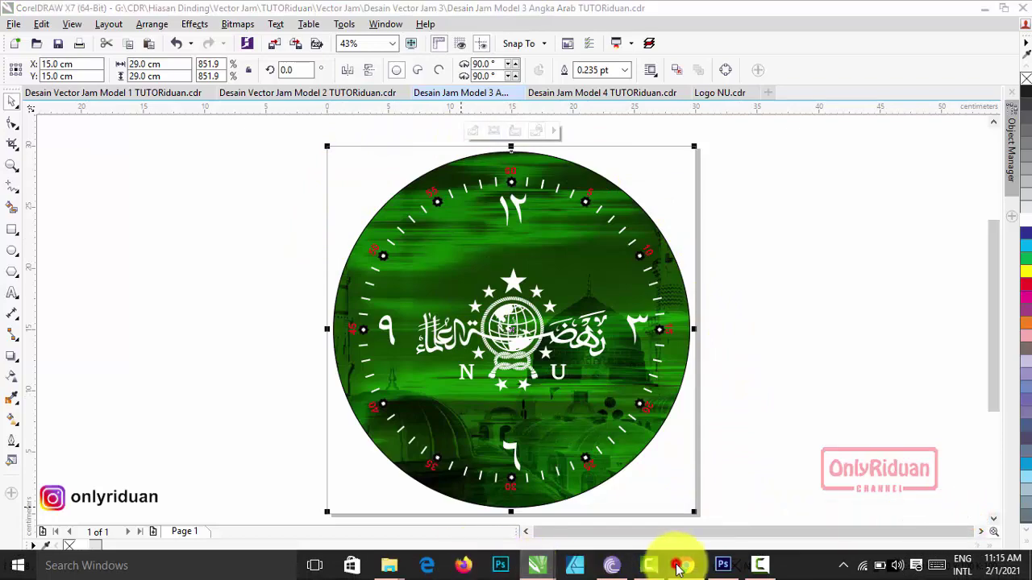
pyautogui.click(683, 564)
pyautogui.scroll(-3, 384, 402)
pyautogui.scroll(-6, 428, 387)
pyautogui.scroll(-1, 444, 391)
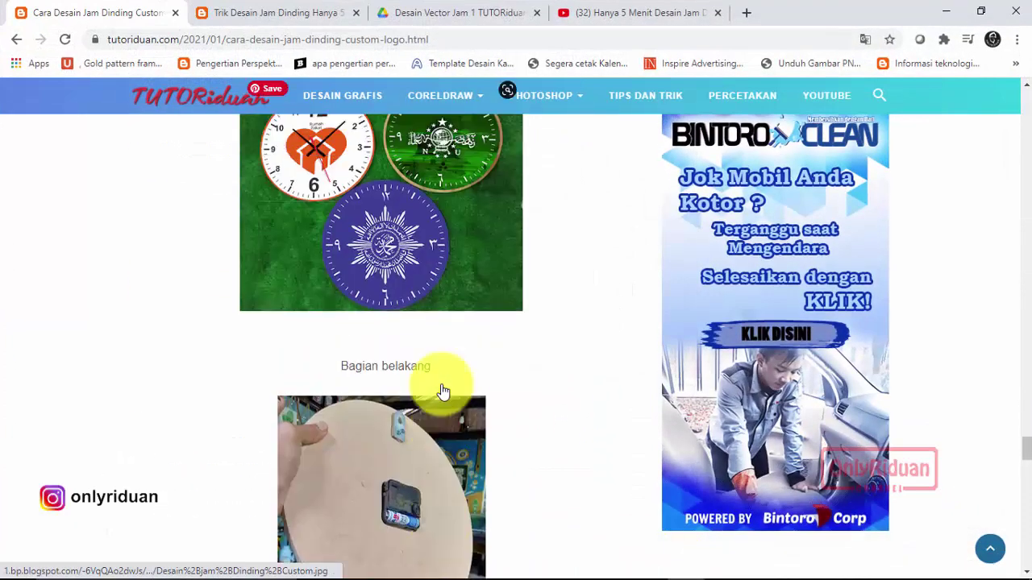
pyautogui.scroll(2, 444, 392)
pyautogui.scroll(-2, 430, 396)
pyautogui.click(412, 292)
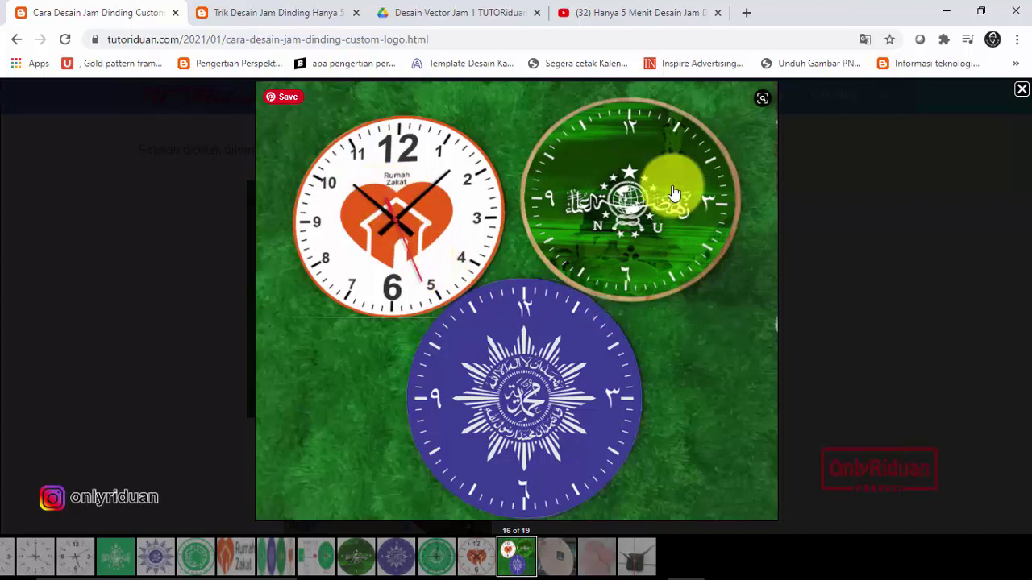
pyautogui.click(1020, 90)
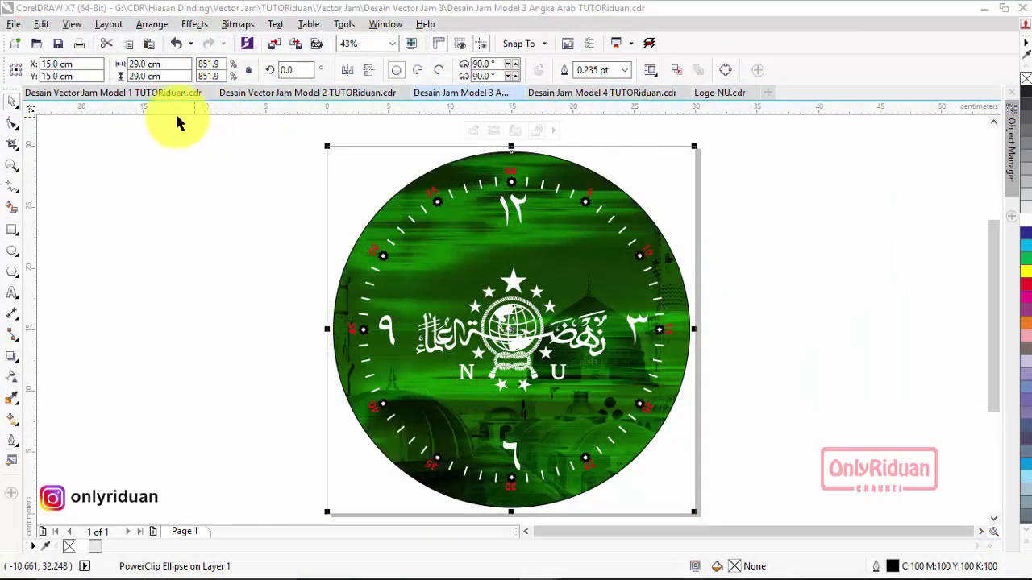
# In the Model 1 file, dismiss the Update text bar and delete the leftover mosque photo
pyautogui.click(138, 94)
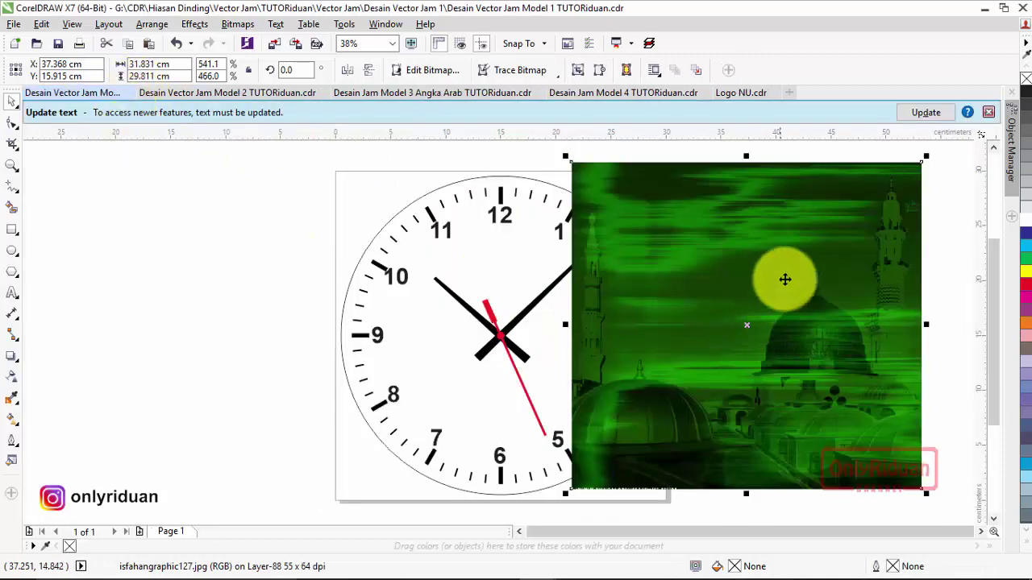
pyautogui.click(986, 113)
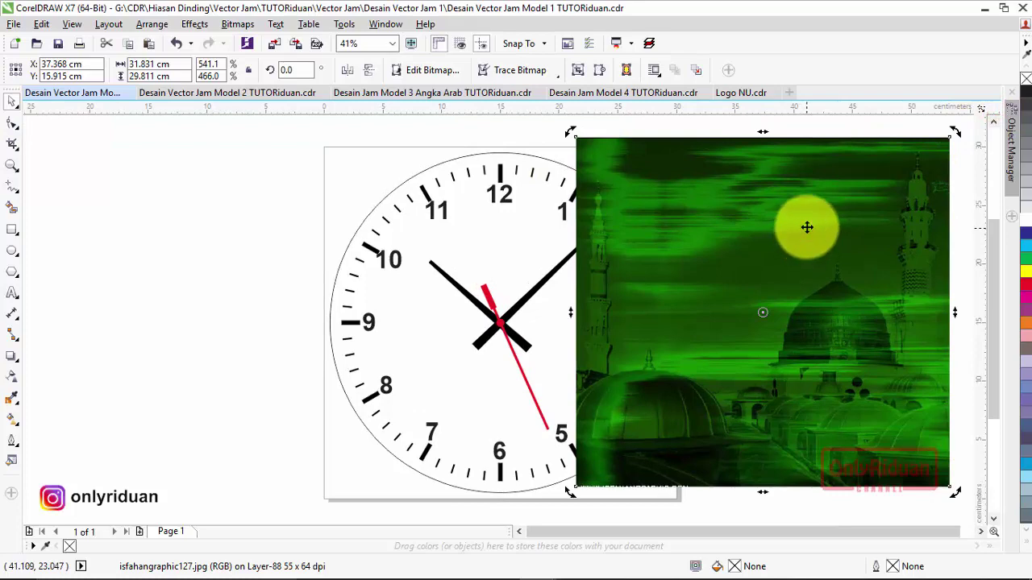
pyautogui.press('Delete')
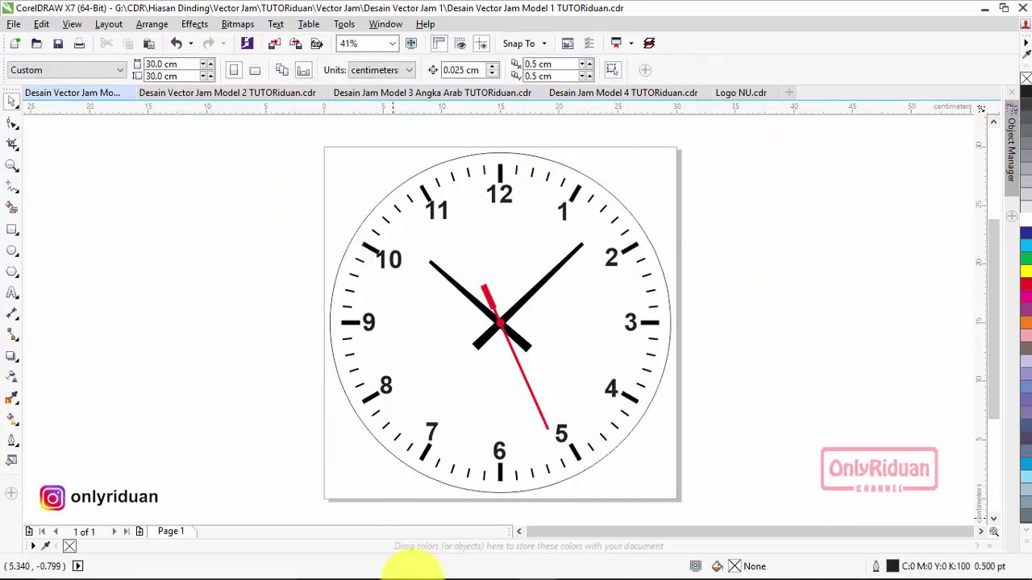
pyautogui.moveTo(389, 566)
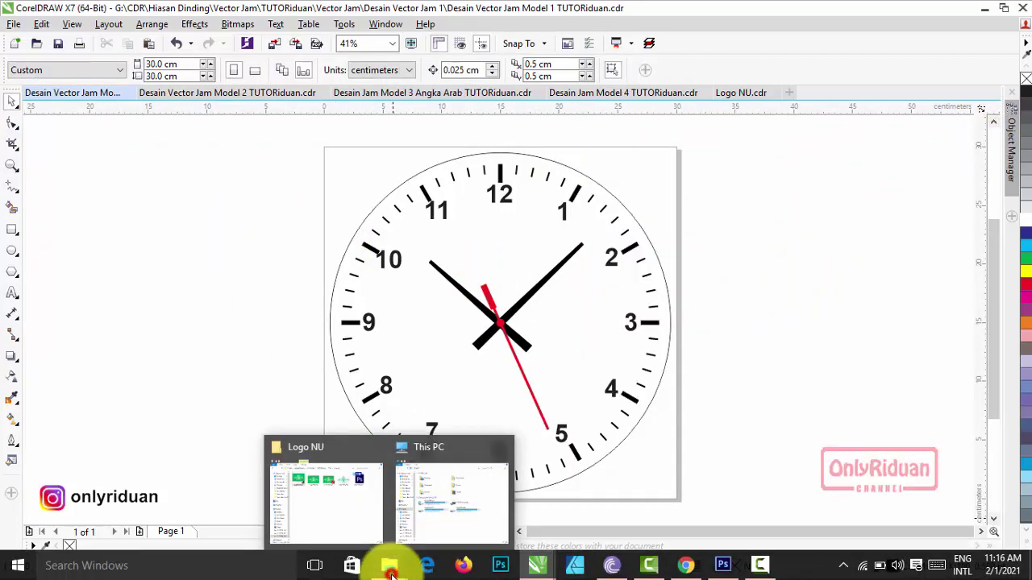
# Extract Logo Rumah Zakat TUTORiduan.zip with its password, then open Logo Rumah Zakat.cdr
pyautogui.click(377, 507)
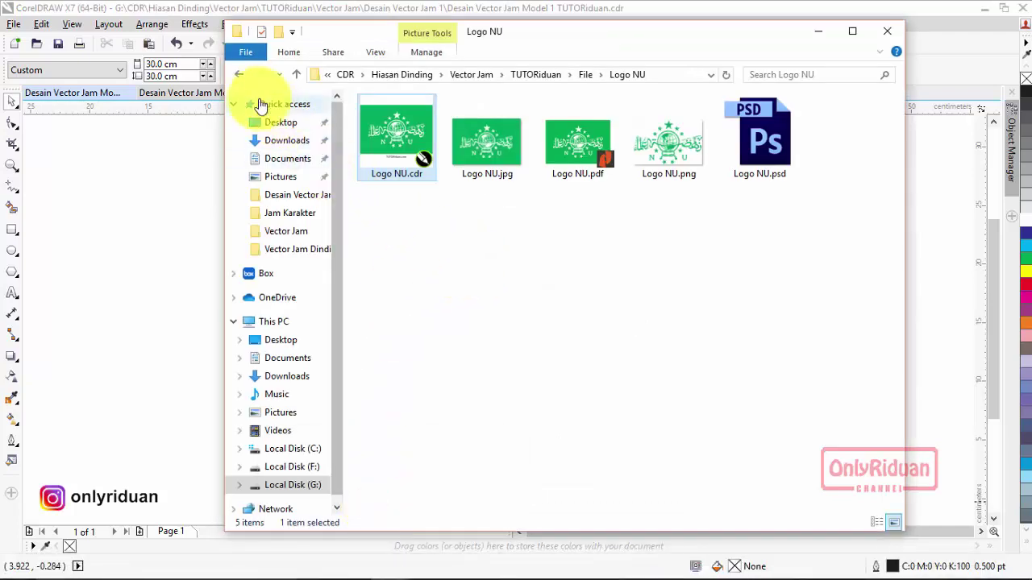
pyautogui.click(239, 75)
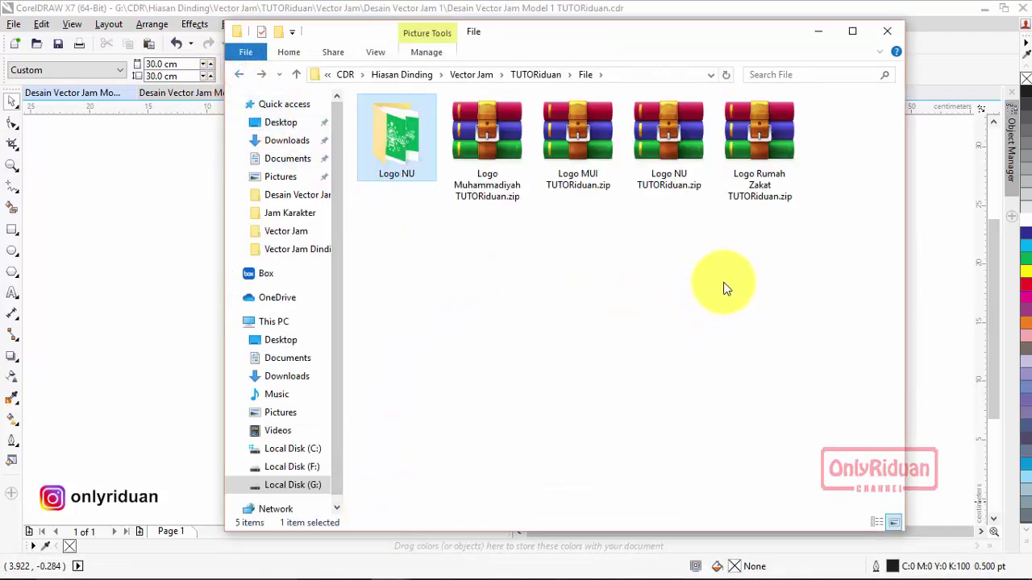
pyautogui.rightClick(741, 135)
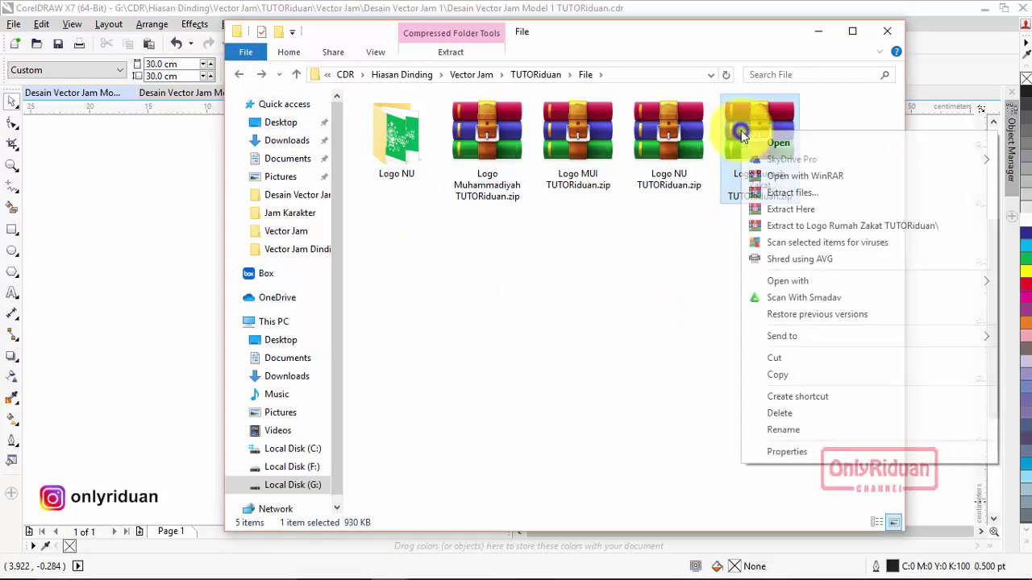
pyautogui.click(782, 209)
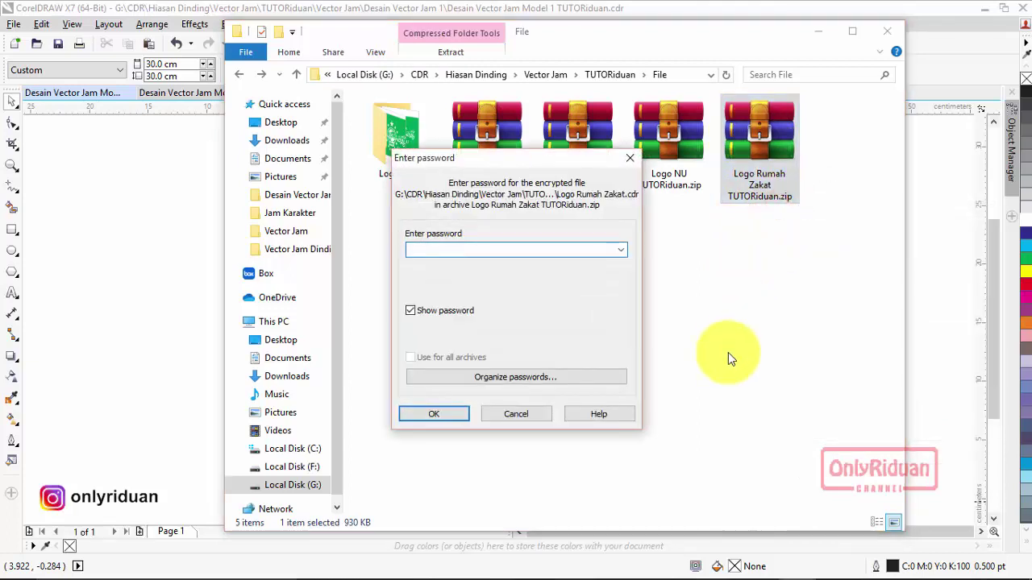
pyautogui.write('onlyriduan')
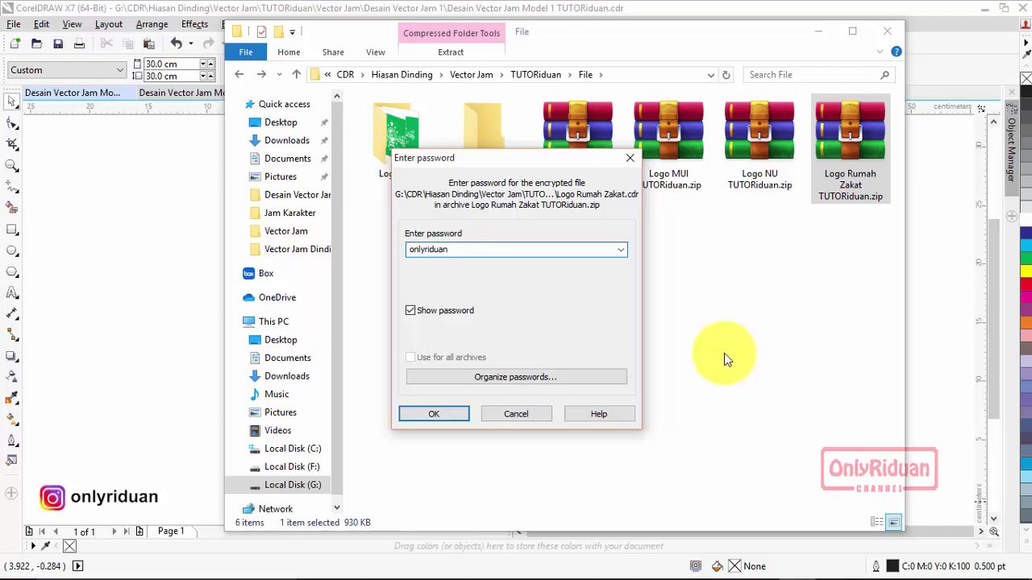
pyautogui.click(463, 416)
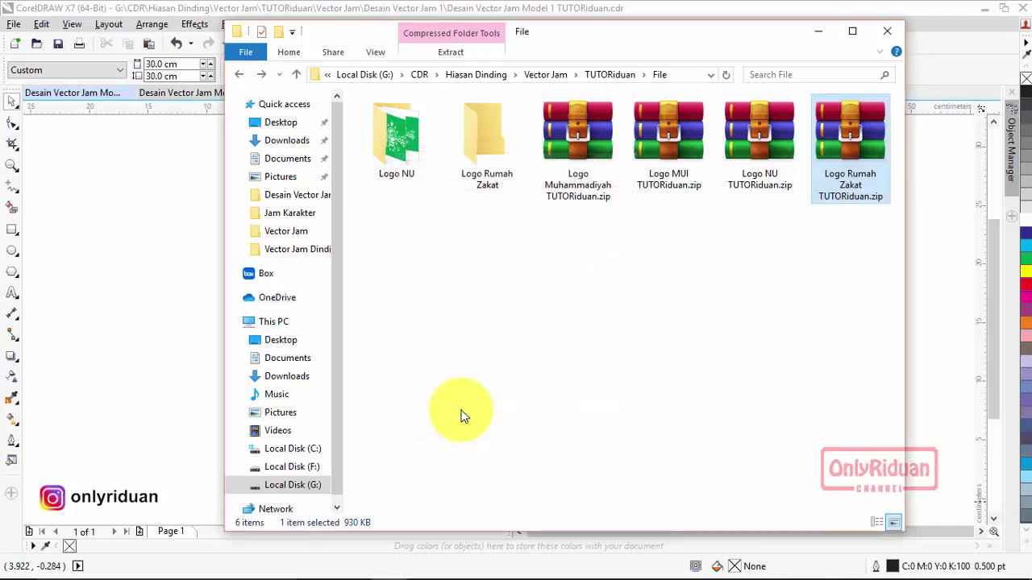
pyautogui.doubleClick(493, 147)
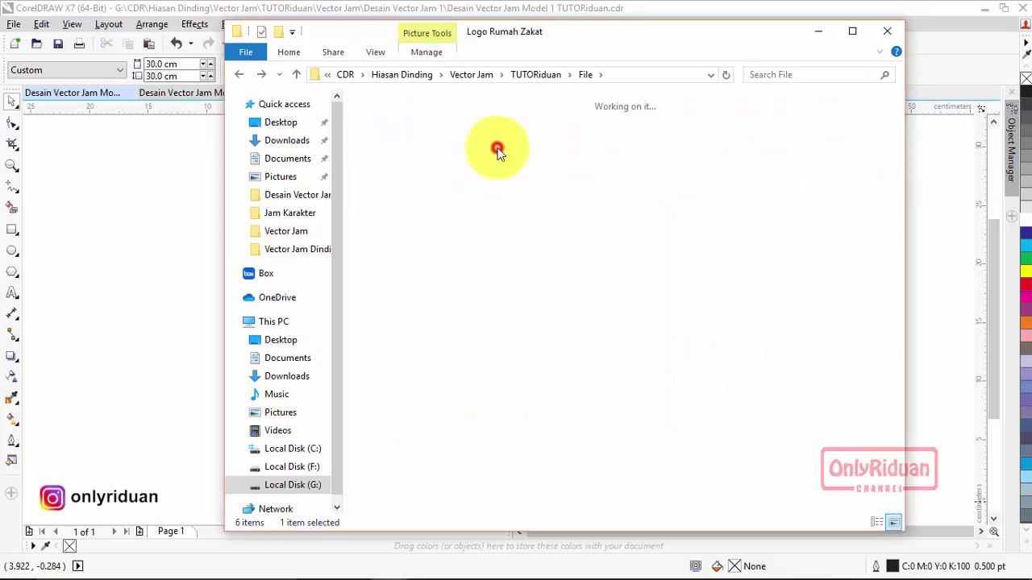
pyautogui.doubleClick(396, 137)
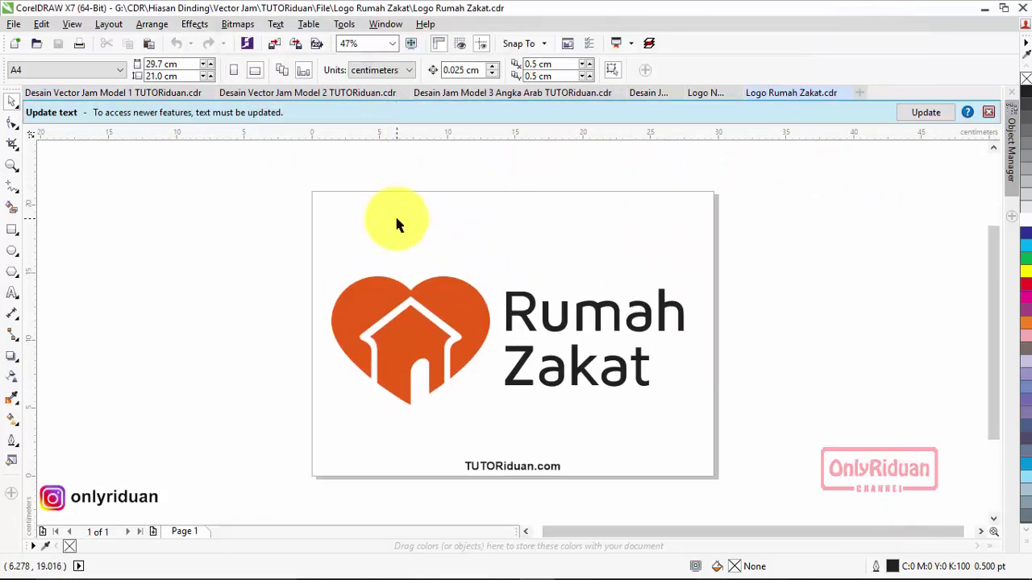
# Copy the whole Rumah Zakat logo and paste it beside the clock in Model 1
pyautogui.click(988, 112)
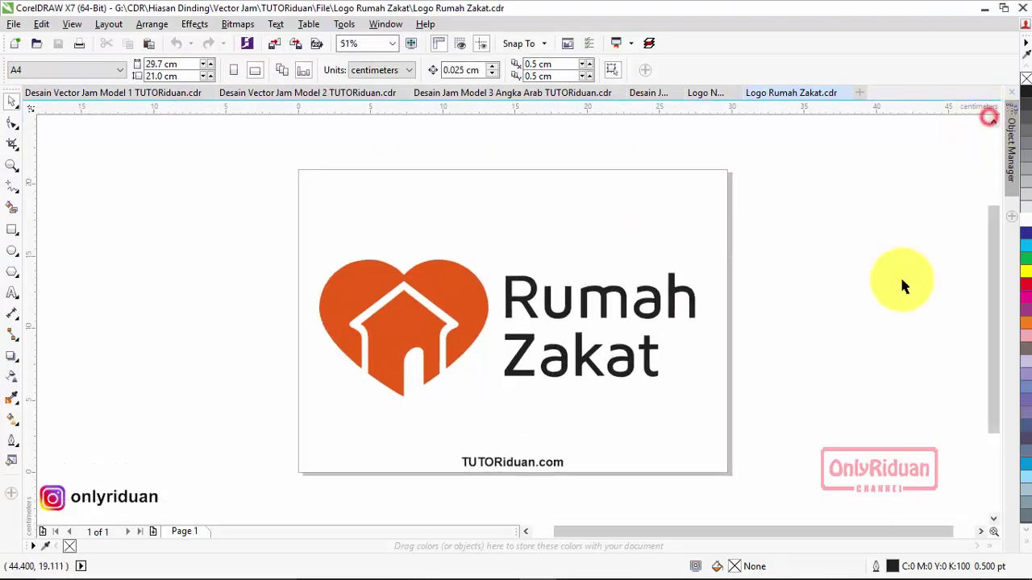
pyautogui.click(899, 288)
pyautogui.hotkey('ctrl', 'a')
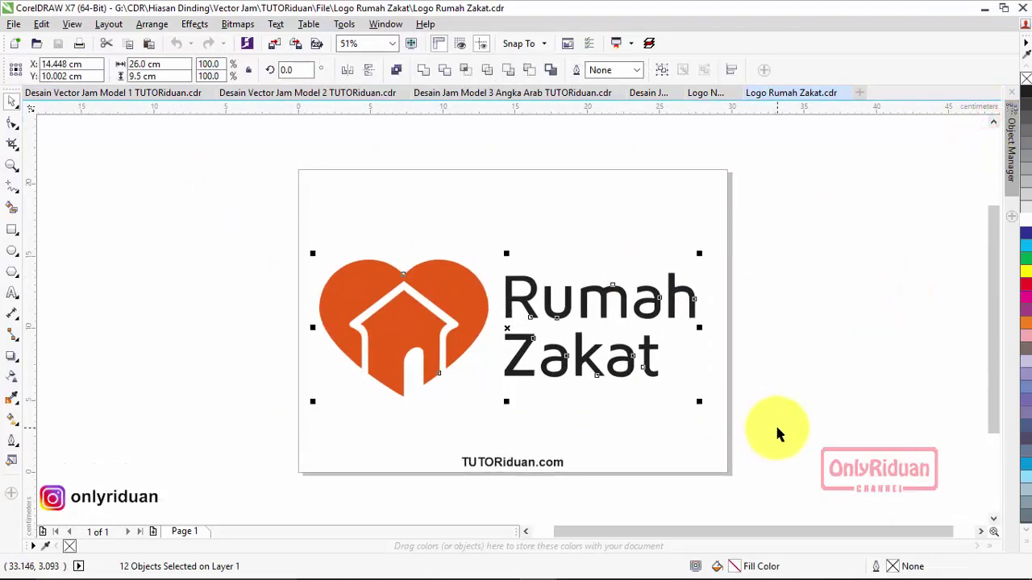
pyautogui.click(121, 95)
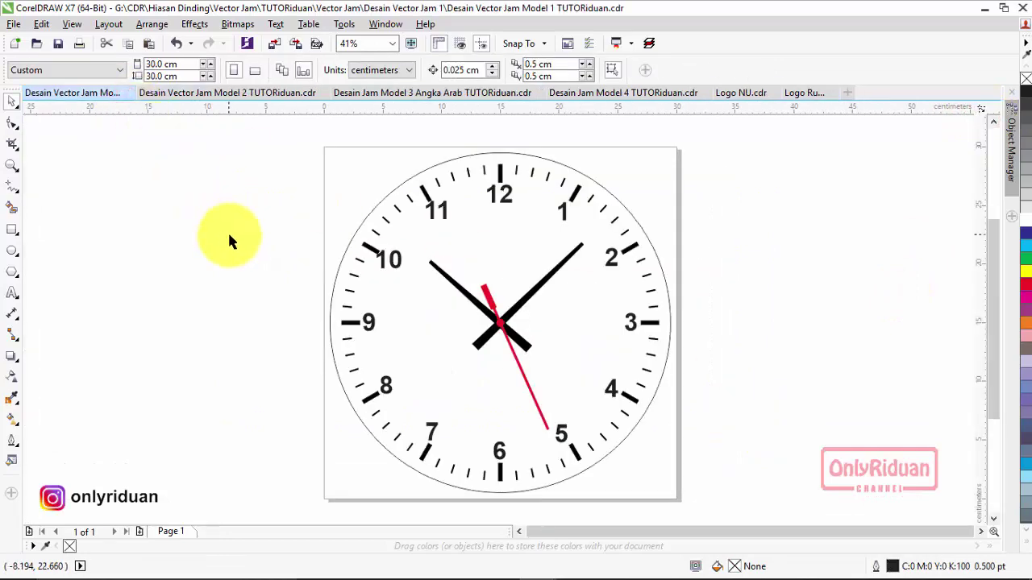
pyautogui.hotkey('ctrl', 'v')
pyautogui.moveTo(379, 306); pyautogui.dragTo(769, 314)
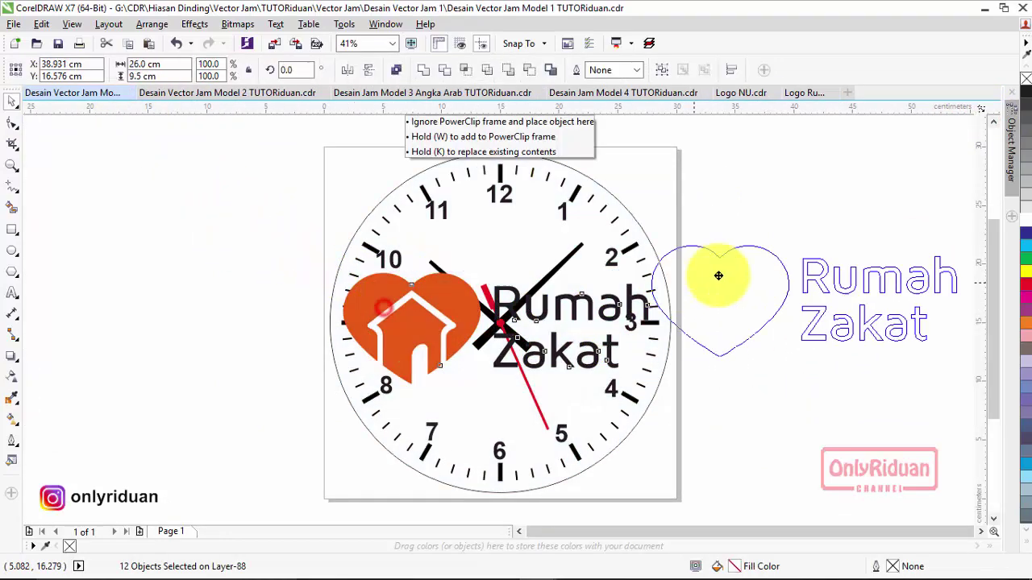
# Separate the wordmark, enlarge the orange heart to about 146%, and place it on the clock face
pyautogui.click(984, 532)
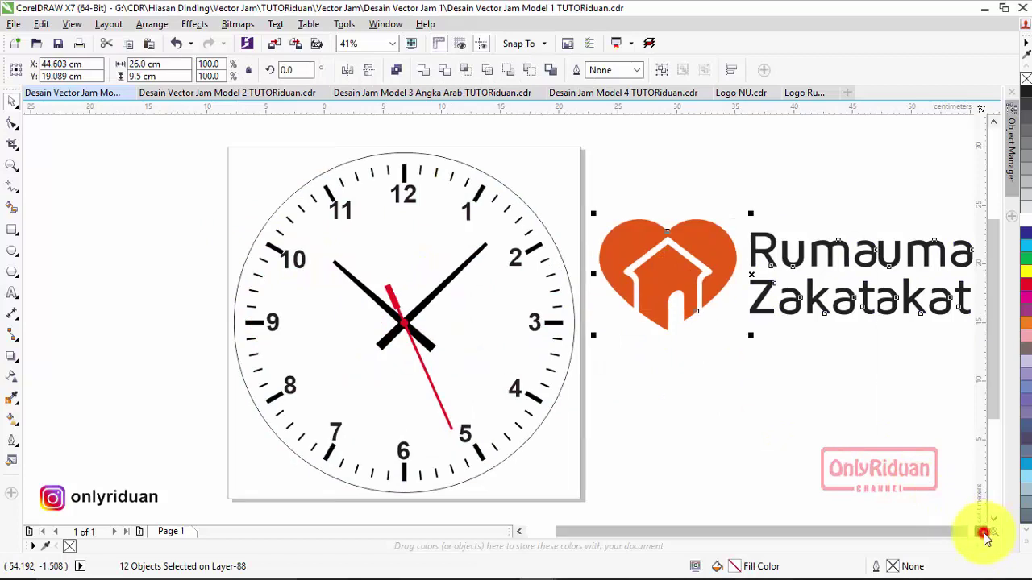
pyautogui.moveTo(877, 408); pyautogui.dragTo(610, 155)
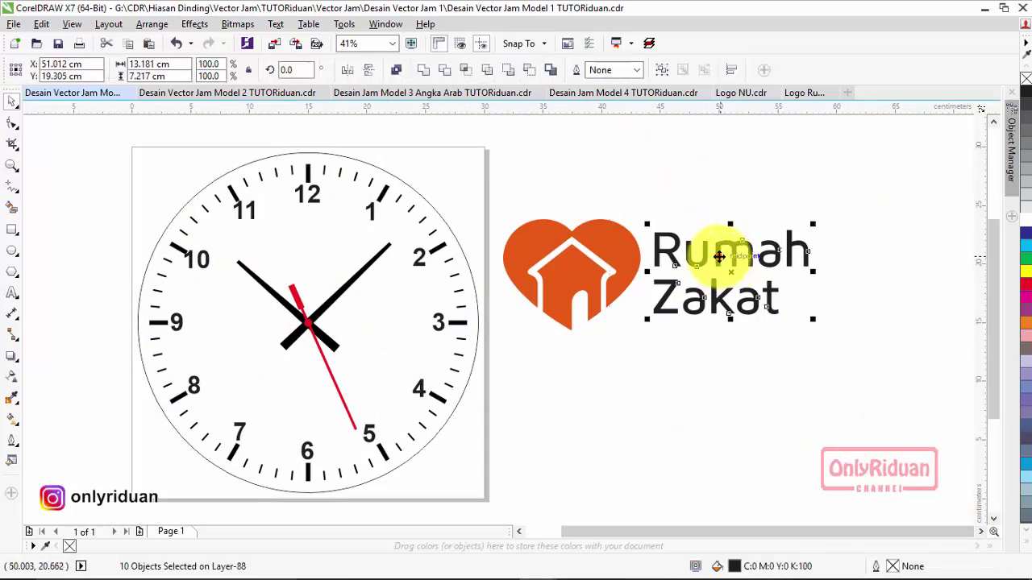
pyautogui.moveTo(720, 256); pyautogui.dragTo(832, 316)
pyautogui.moveTo(699, 387); pyautogui.dragTo(460, 188)
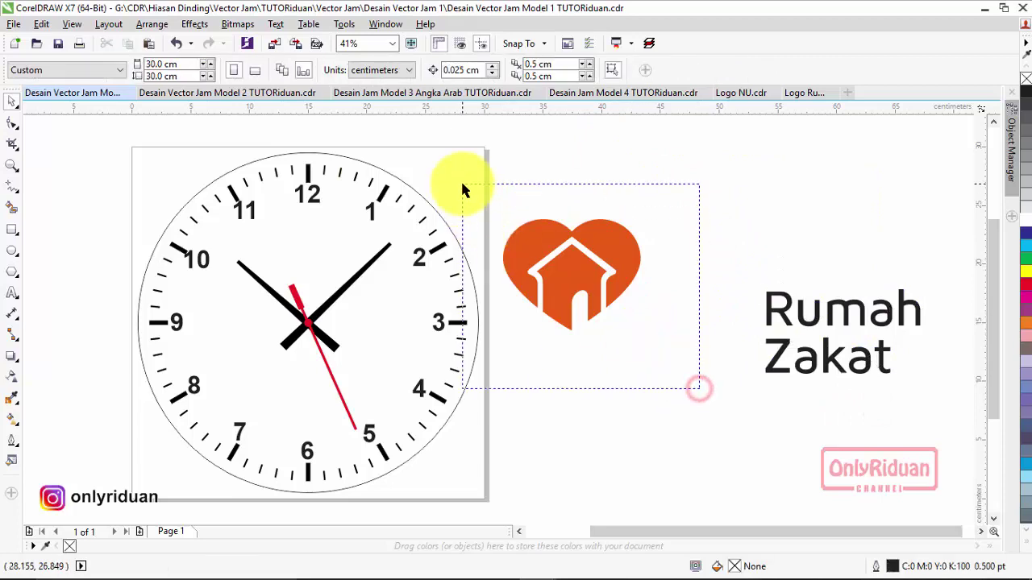
pyautogui.moveTo(645, 335); pyautogui.dragTo(712, 423)
pyautogui.moveTo(604, 306)
pyautogui.mouseDown()
pyautogui.moveTo(305, 323)
pyautogui.moveTo(308, 346)
pyautogui.mouseUp()
# Select the red second hand and both black hands and bring them in front of the heart
pyautogui.click(590, 360)
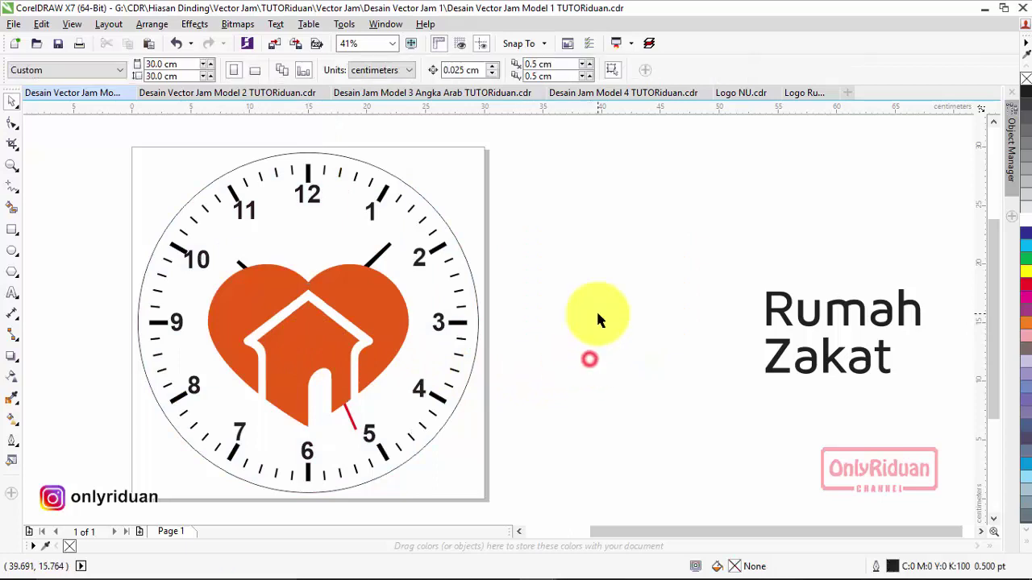
pyautogui.click(383, 257)
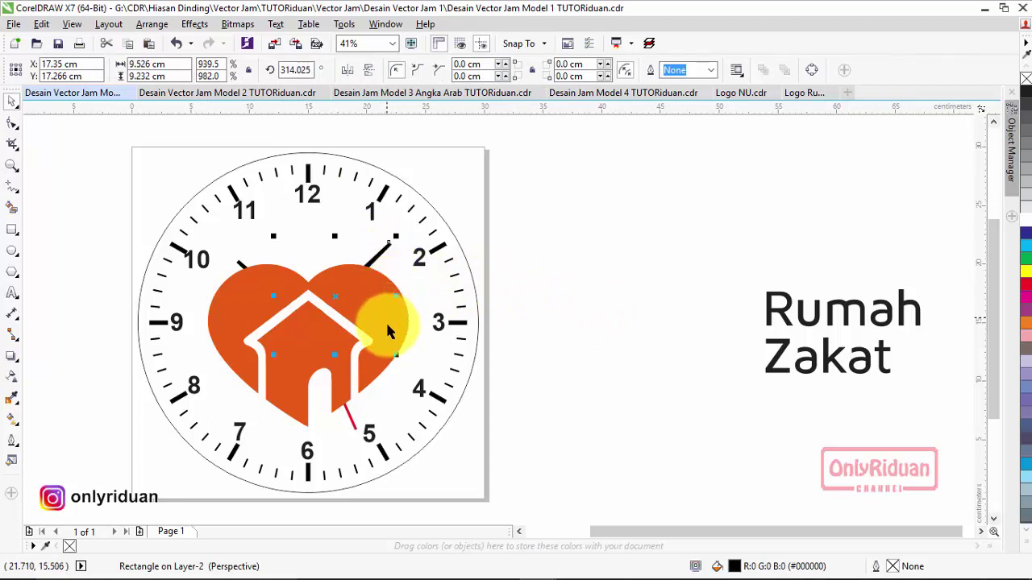
pyautogui.keyDown('shift'); pyautogui.click(353, 427); pyautogui.keyUp('shift')
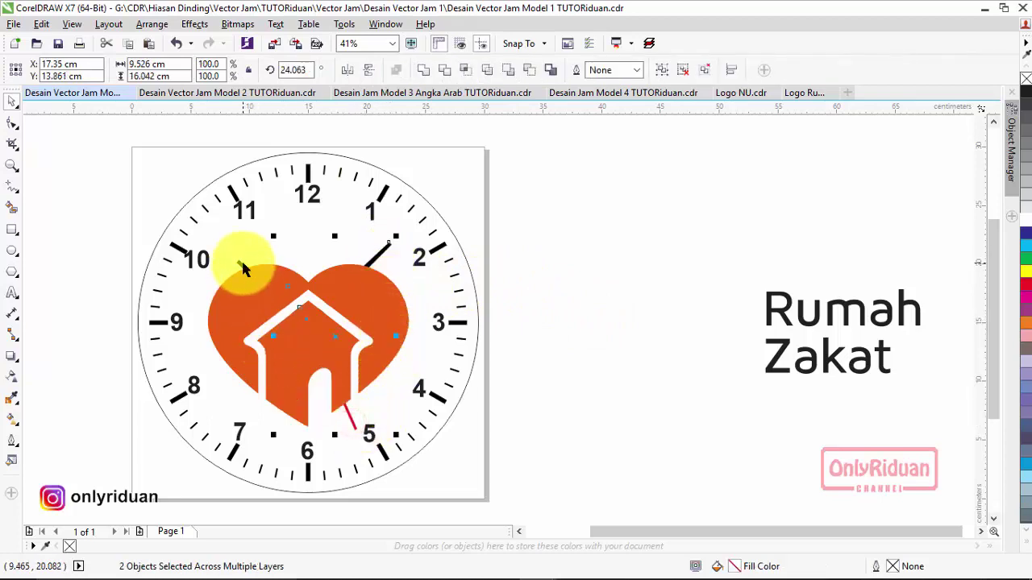
pyautogui.keyDown('shift'); pyautogui.click(240, 266); pyautogui.keyUp('shift')
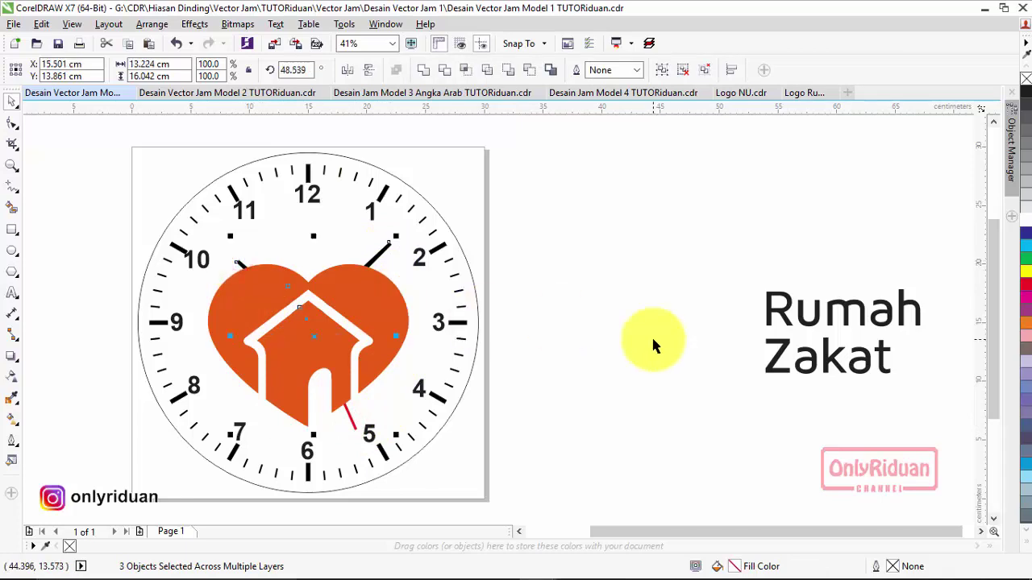
pyautogui.hotkey('ctrl', 'g')
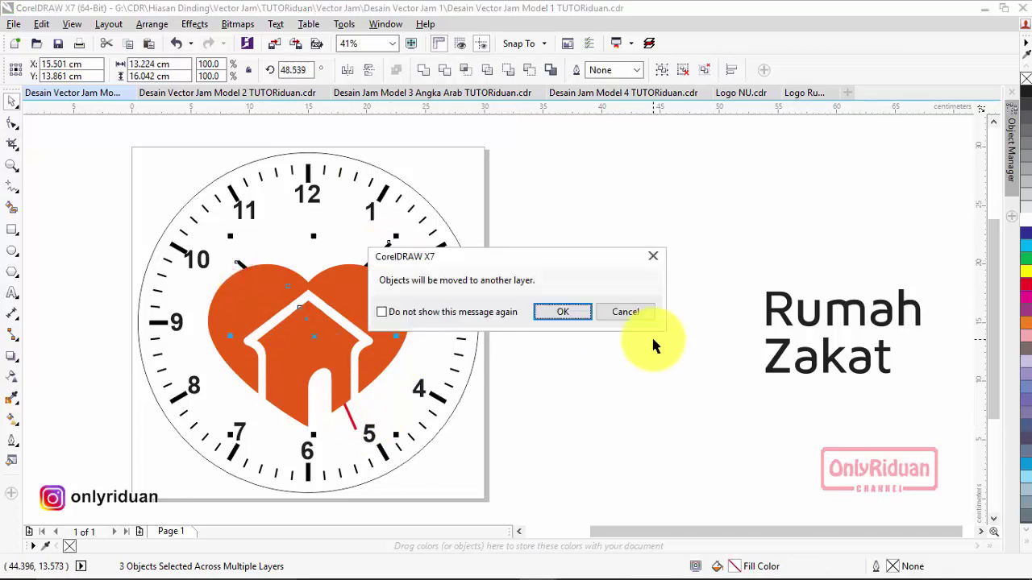
pyautogui.click(563, 313)
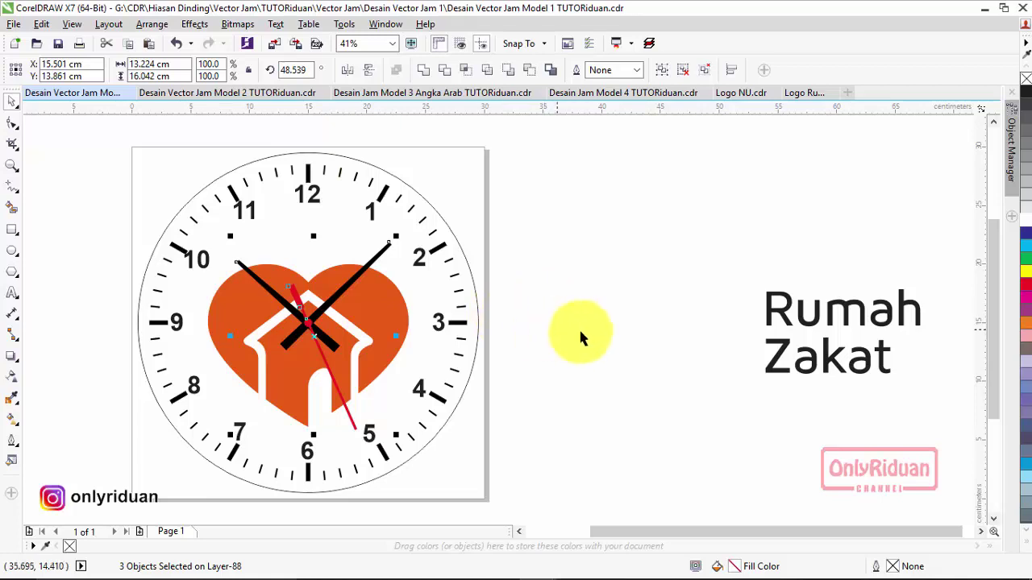
pyautogui.click(589, 336)
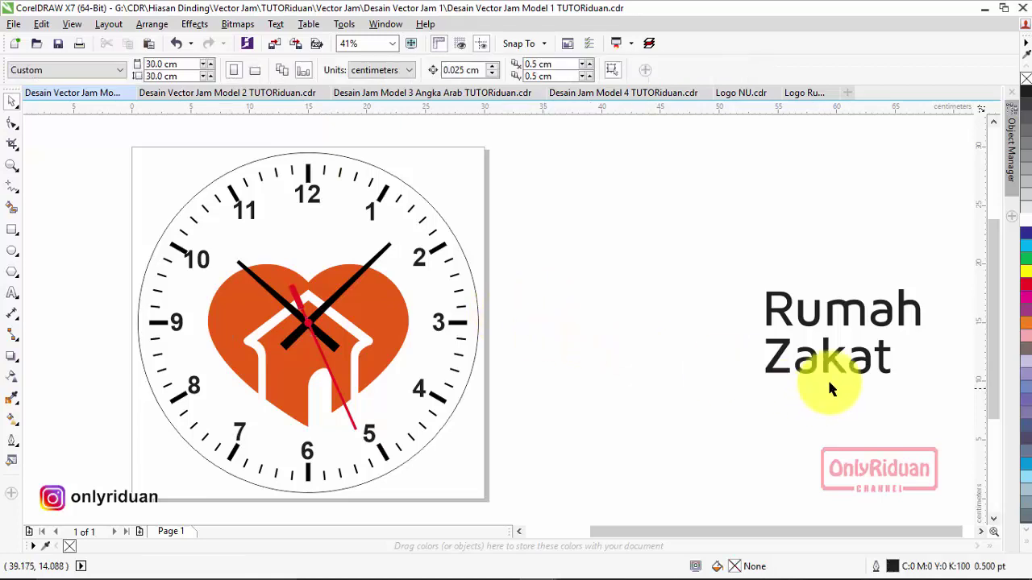
# Group the letters of 'Zakat' and of 'Rumah' into separate word groups
pyautogui.moveTo(713, 233)
pyautogui.mouseDown()
pyautogui.moveTo(947, 429)
pyautogui.moveTo(729, 345)
pyautogui.moveTo(721, 324)
pyautogui.mouseUp()
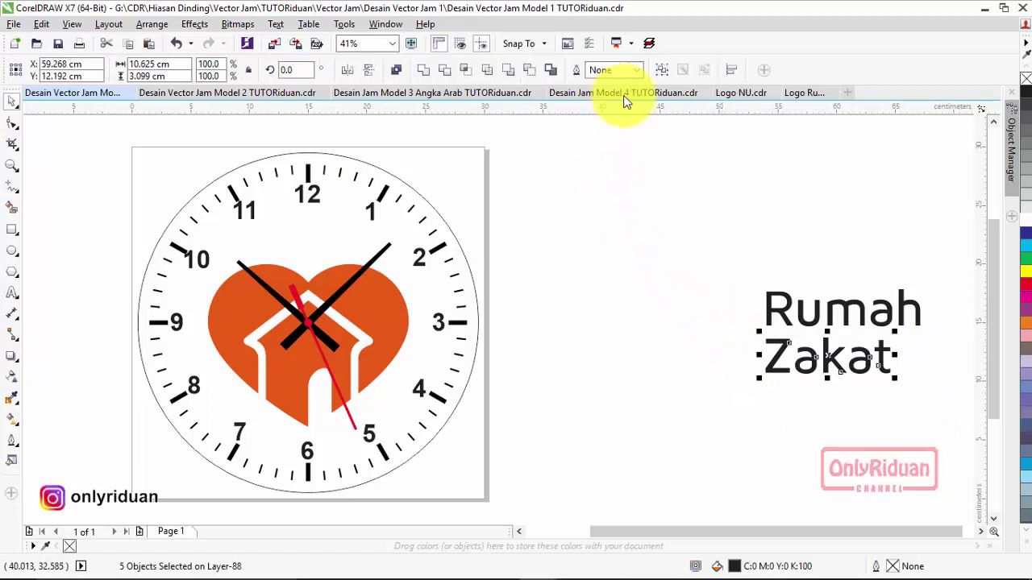
pyautogui.click(657, 70)
pyautogui.moveTo(963, 348); pyautogui.dragTo(963, 347)
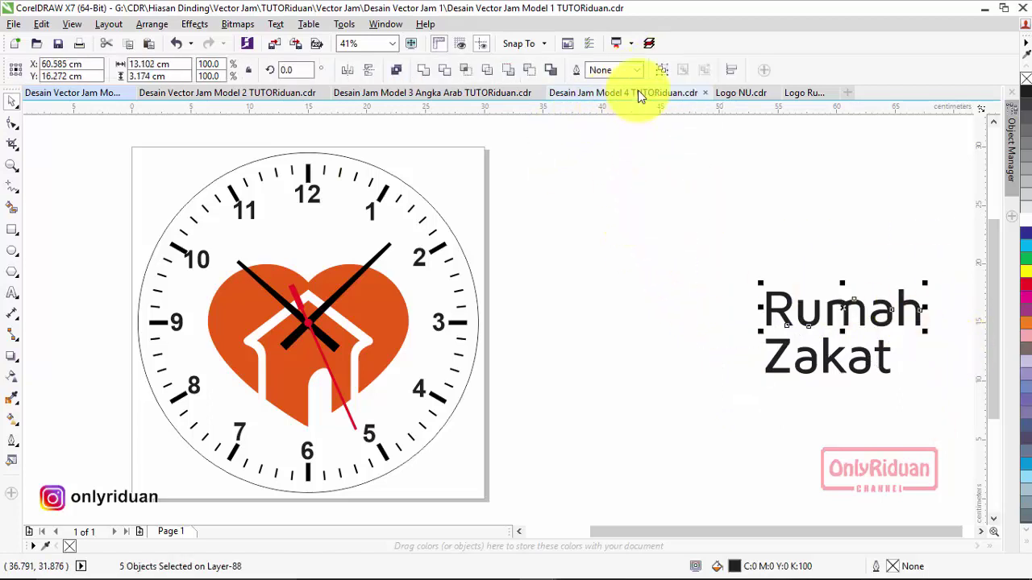
pyautogui.click(659, 71)
pyautogui.click(661, 190)
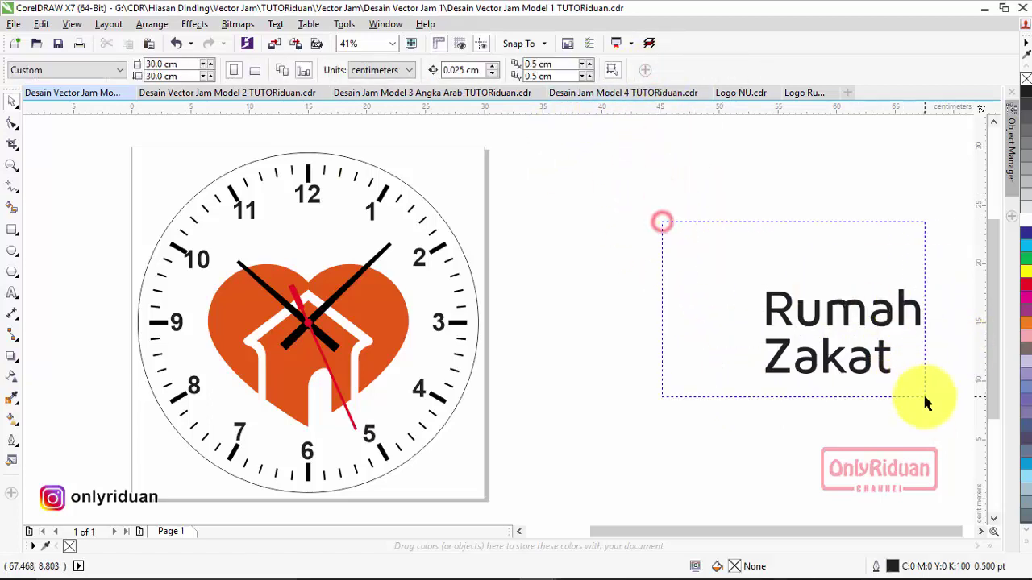
# Scale the Rumah Zakat wording to about 47% and place it above the heart
pyautogui.moveTo(664, 223); pyautogui.dragTo(925, 392)
pyautogui.moveTo(843, 338); pyautogui.dragTo(605, 282)
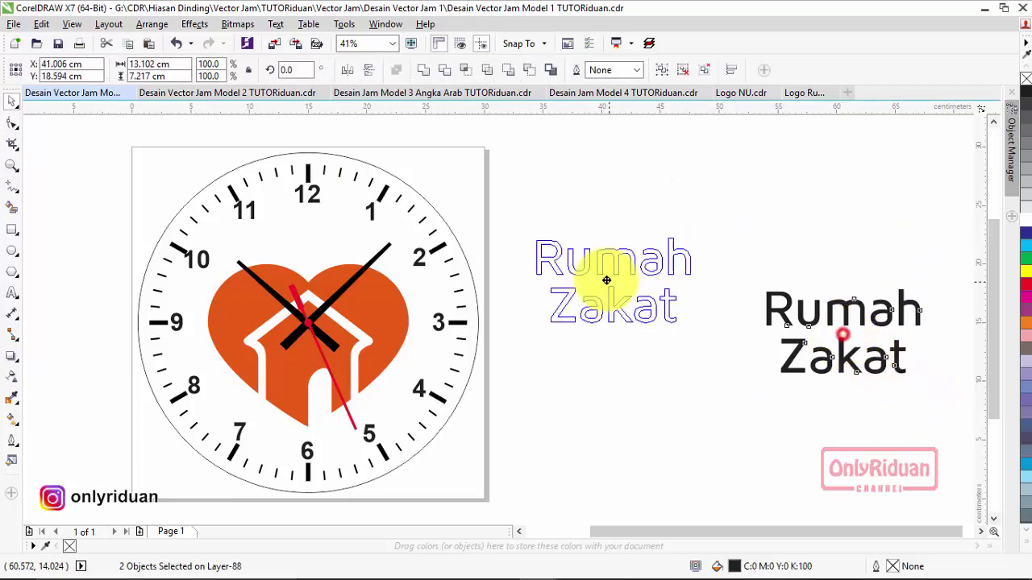
pyautogui.moveTo(685, 322); pyautogui.dragTo(600, 286)
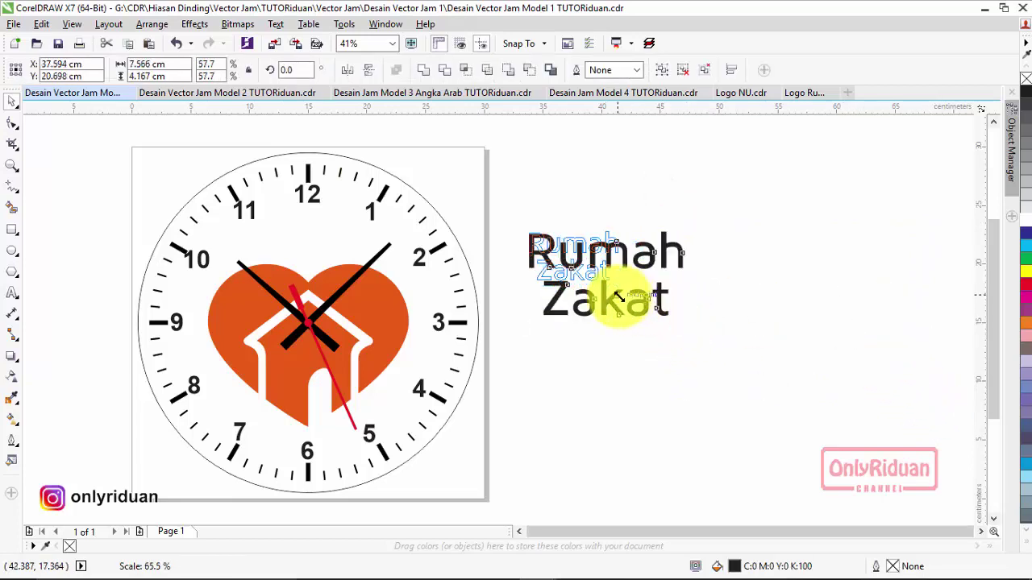
pyautogui.moveTo(565, 246); pyautogui.dragTo(311, 243)
pyautogui.click(510, 274)
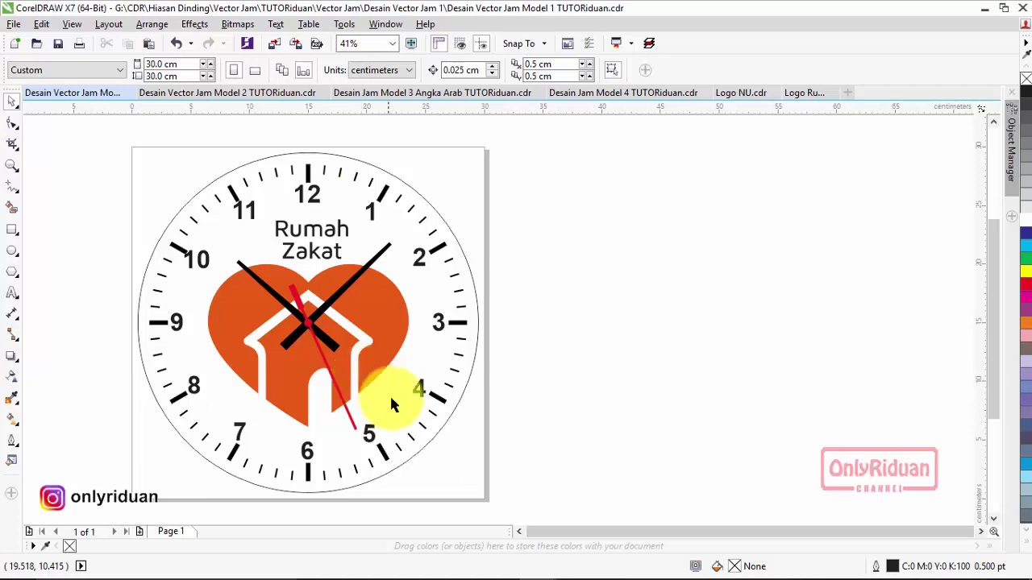
pyautogui.click(520, 534)
pyautogui.click(520, 533)
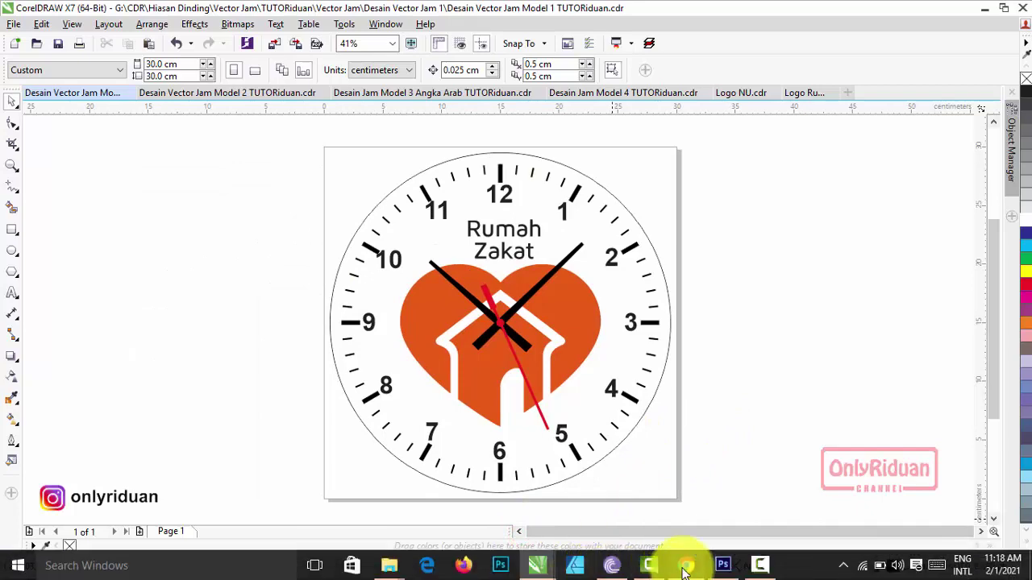
pyautogui.click(682, 566)
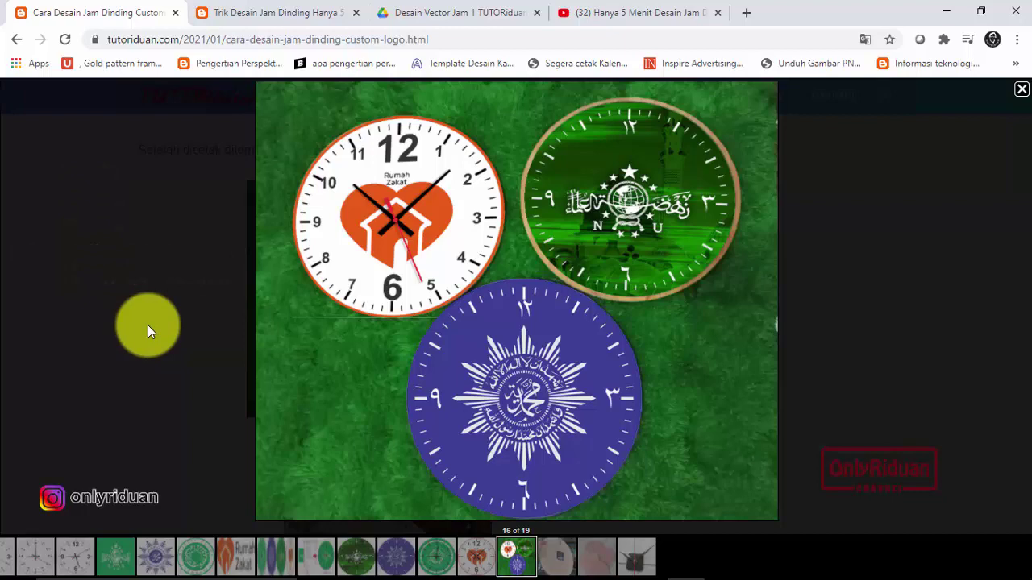
pyautogui.moveTo(515, 298)
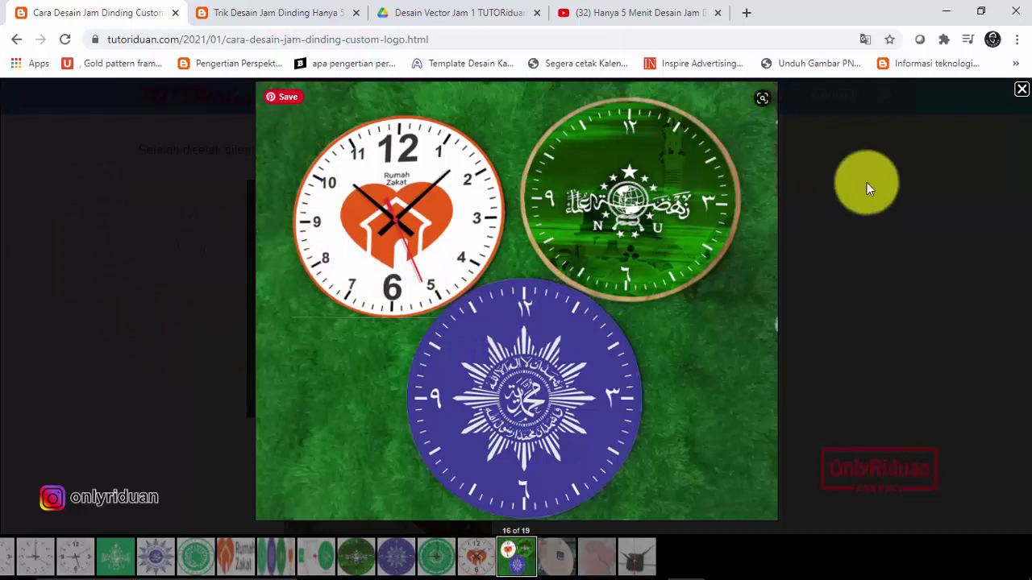
pyautogui.click(1021, 89)
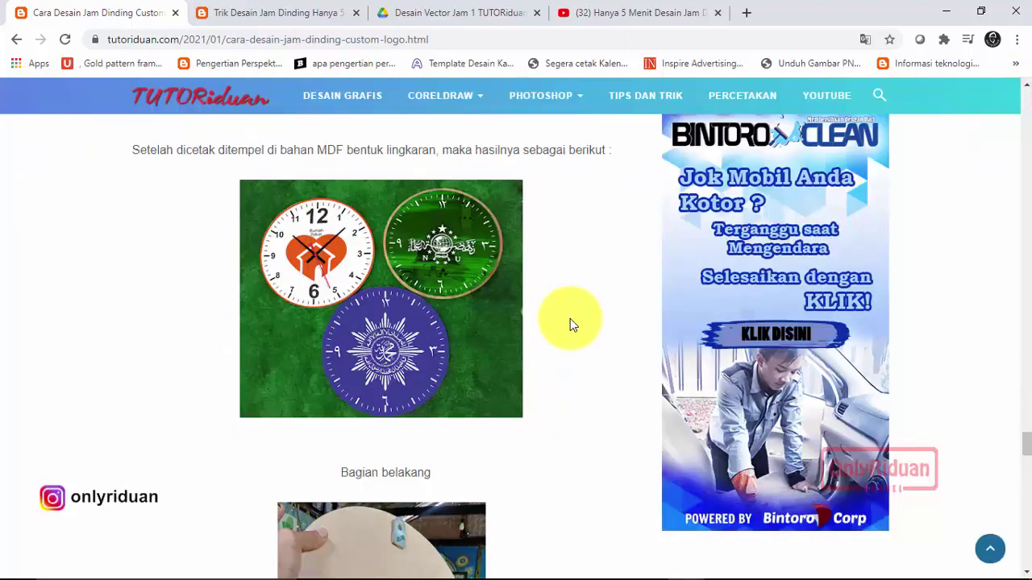
pyautogui.click(949, 13)
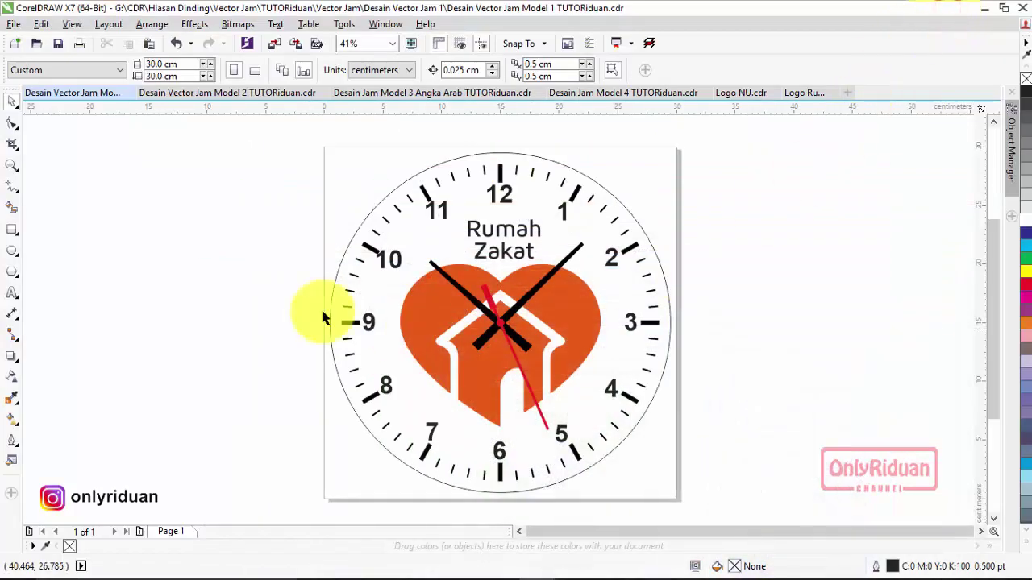